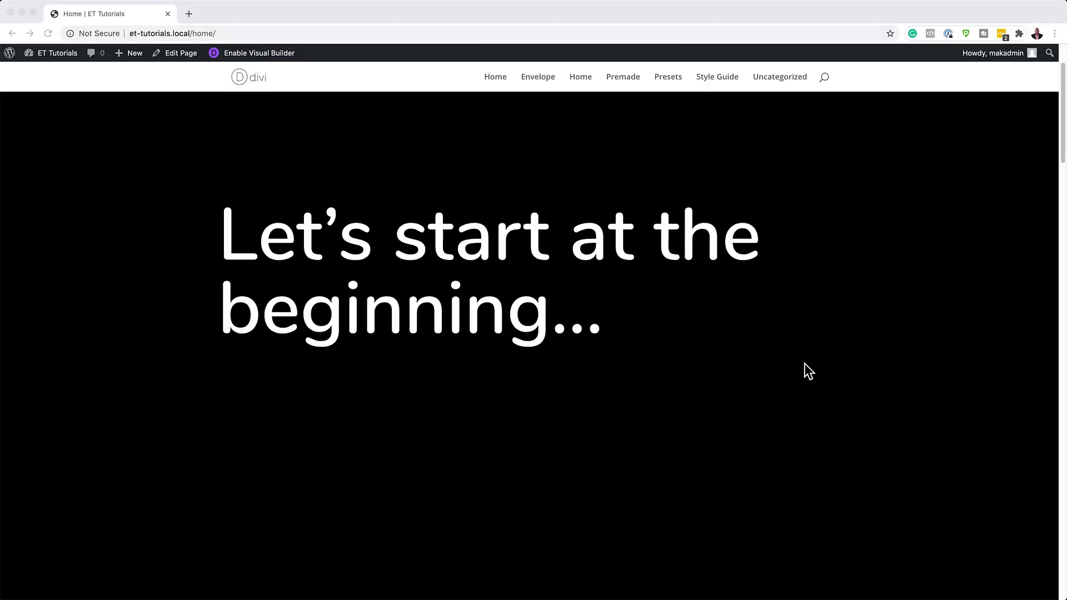
# Review the story text sections on the example Home page.
pyautogui.scroll(-5, 805, 364)
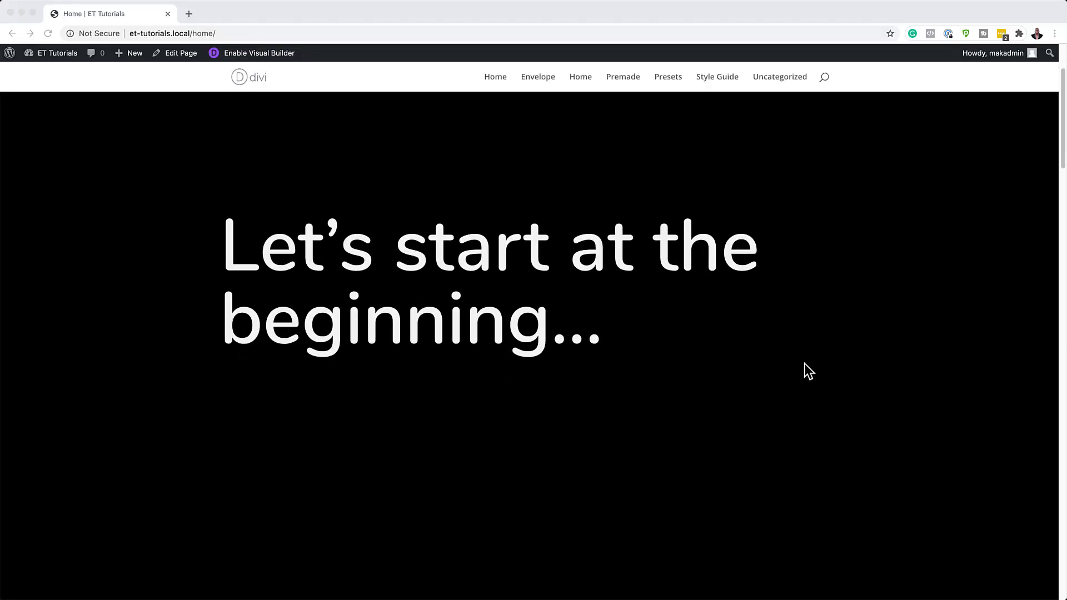
pyautogui.scroll(-5, 809, 372)
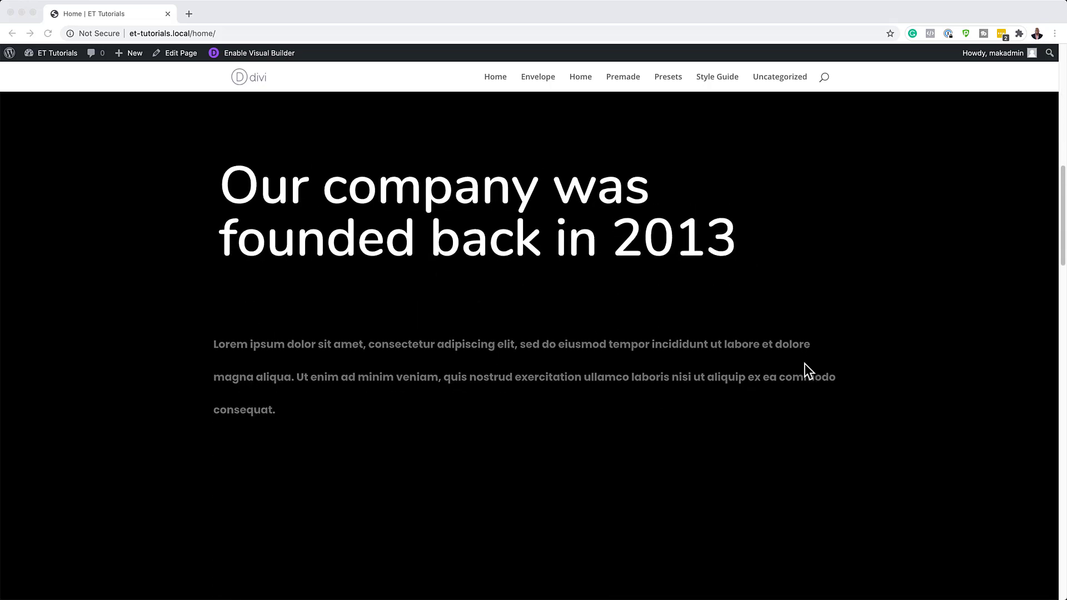
pyautogui.scroll(-2, 805, 363)
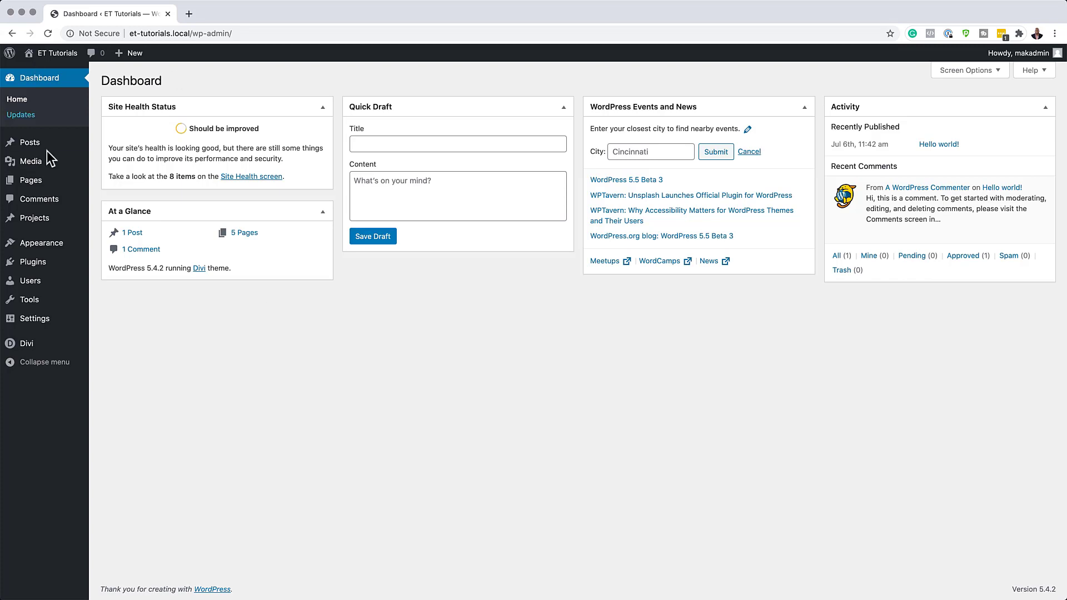
# Create a new page titled "Story" and open it in Divi Builder to build from scratch, without inserting a row.
pyautogui.moveTo(48, 177)
pyautogui.click(127, 198)
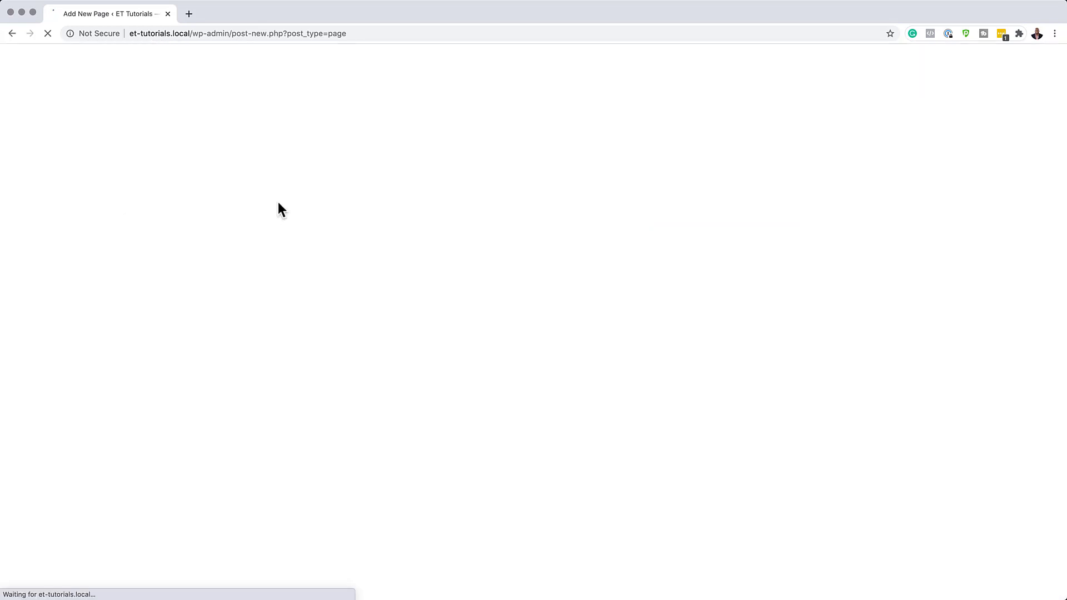
pyautogui.write('Story')
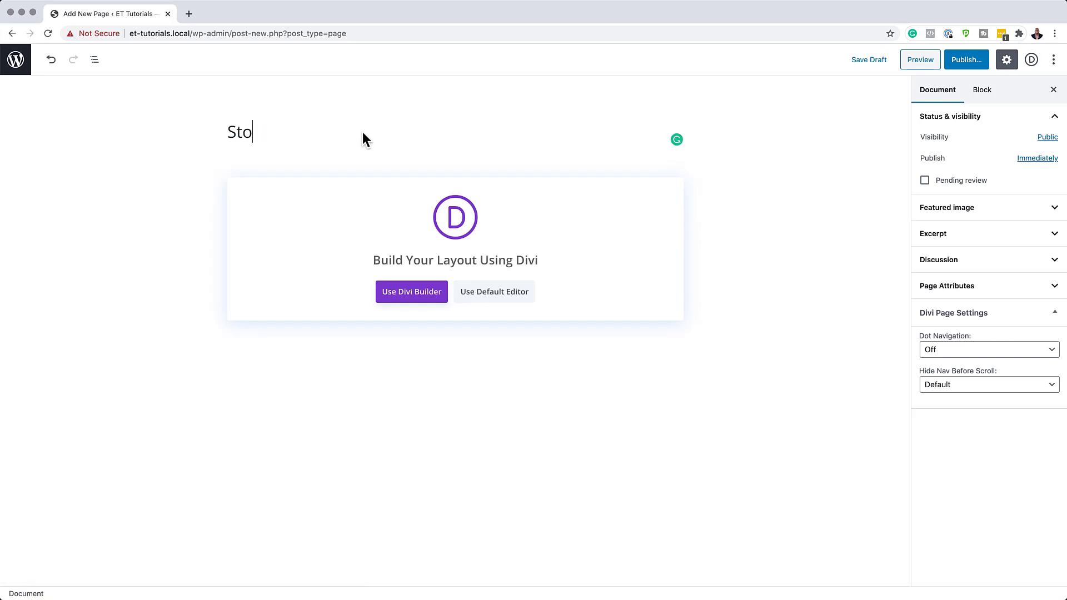
pyautogui.click(407, 298)
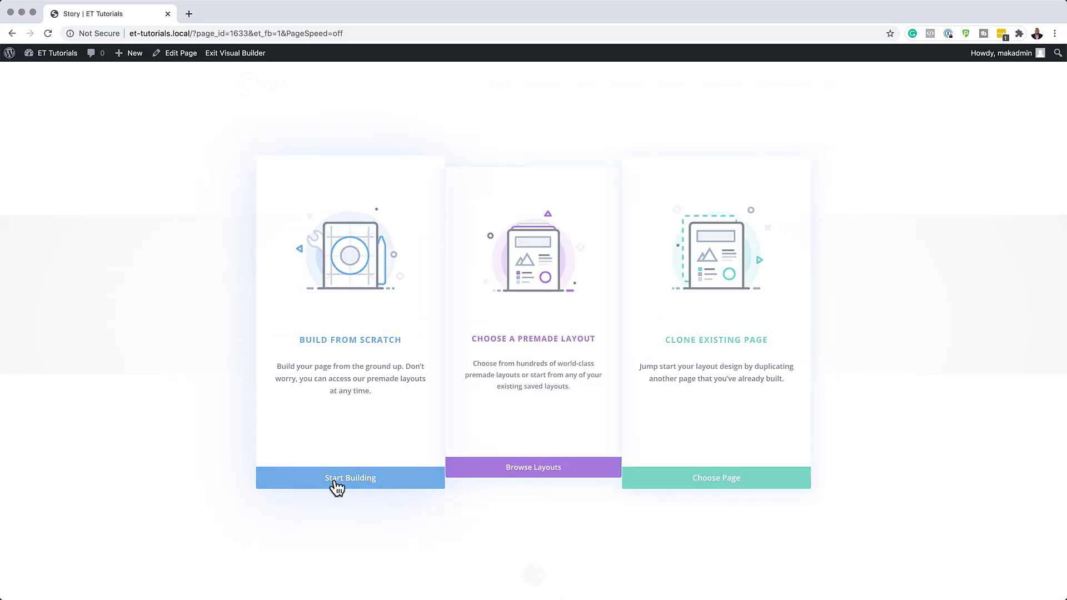
pyautogui.click(336, 486)
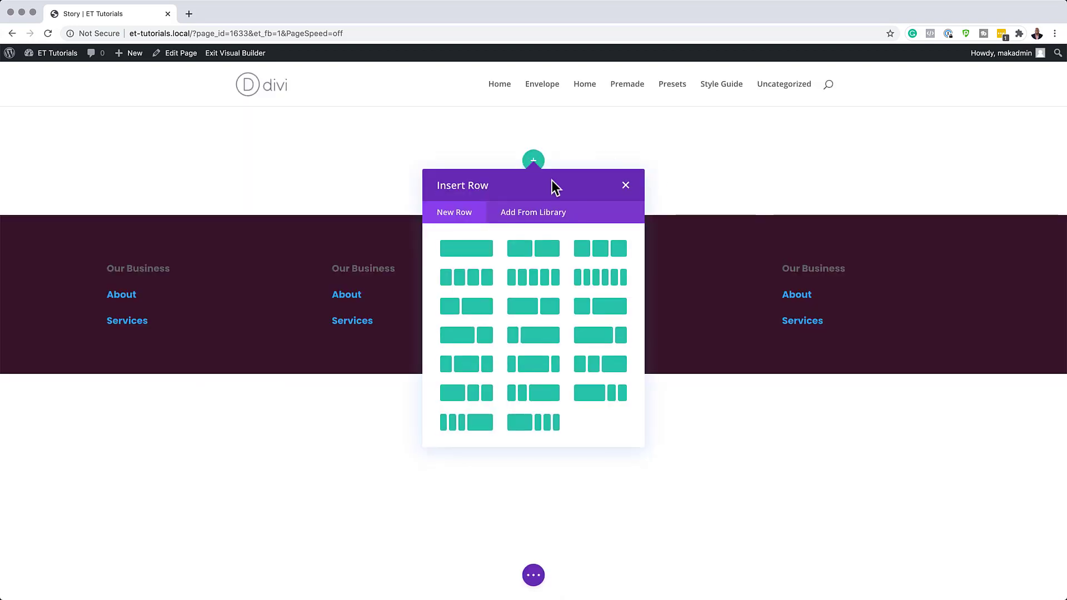
pyautogui.click(626, 186)
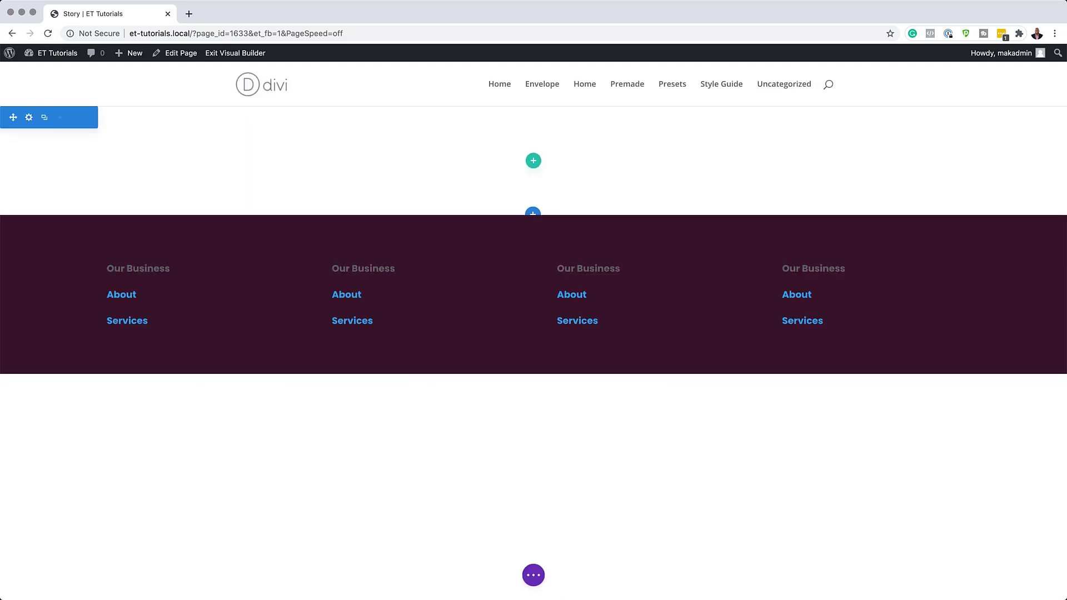
# Set the empty section's background color to black, #000000.
pyautogui.click(29, 118)
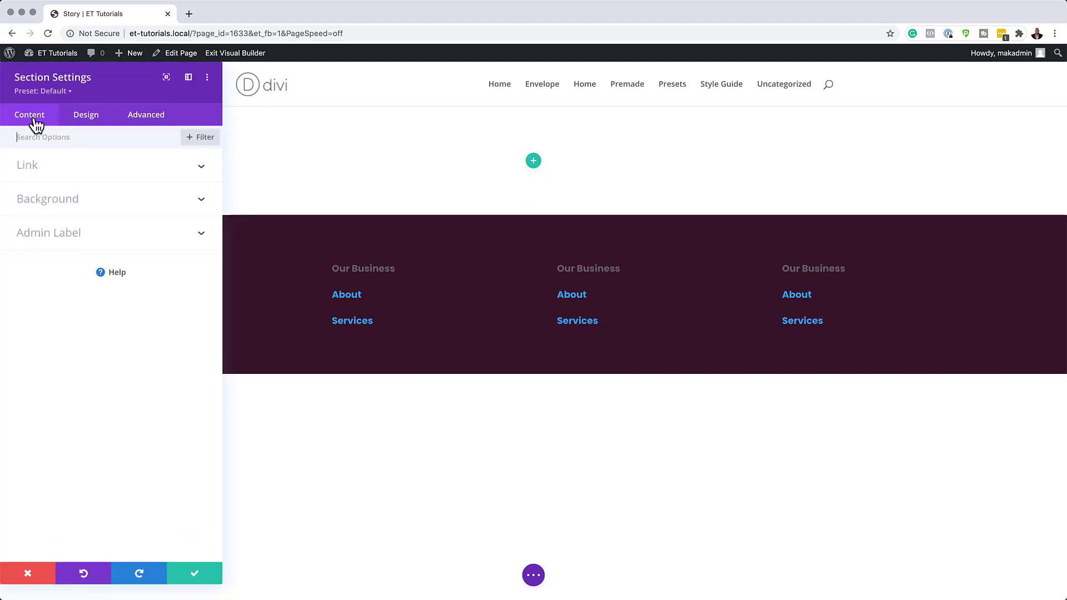
pyautogui.click(73, 205)
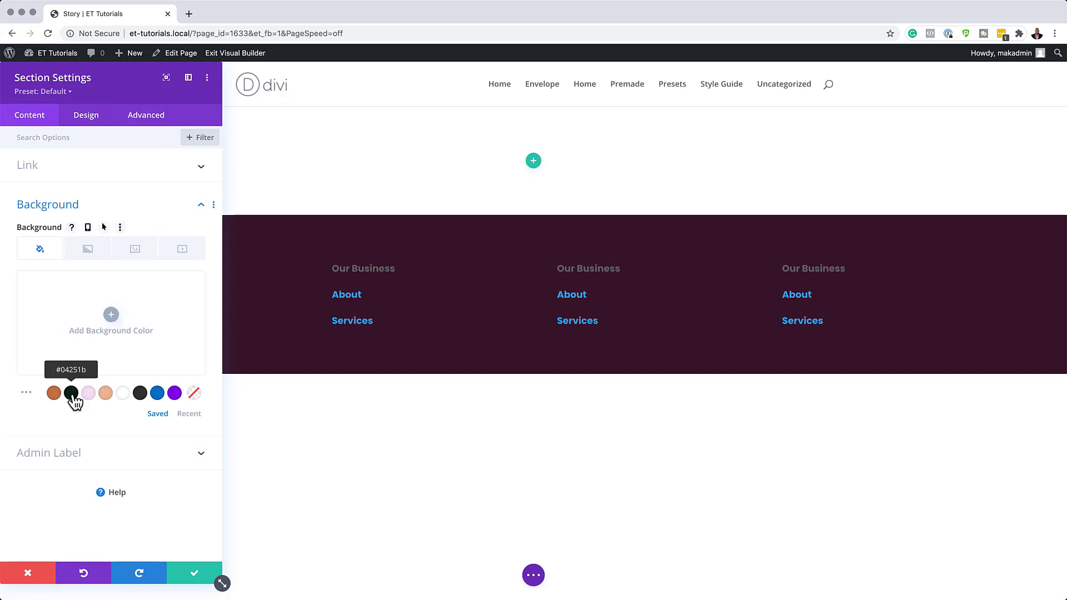
pyautogui.click(111, 316)
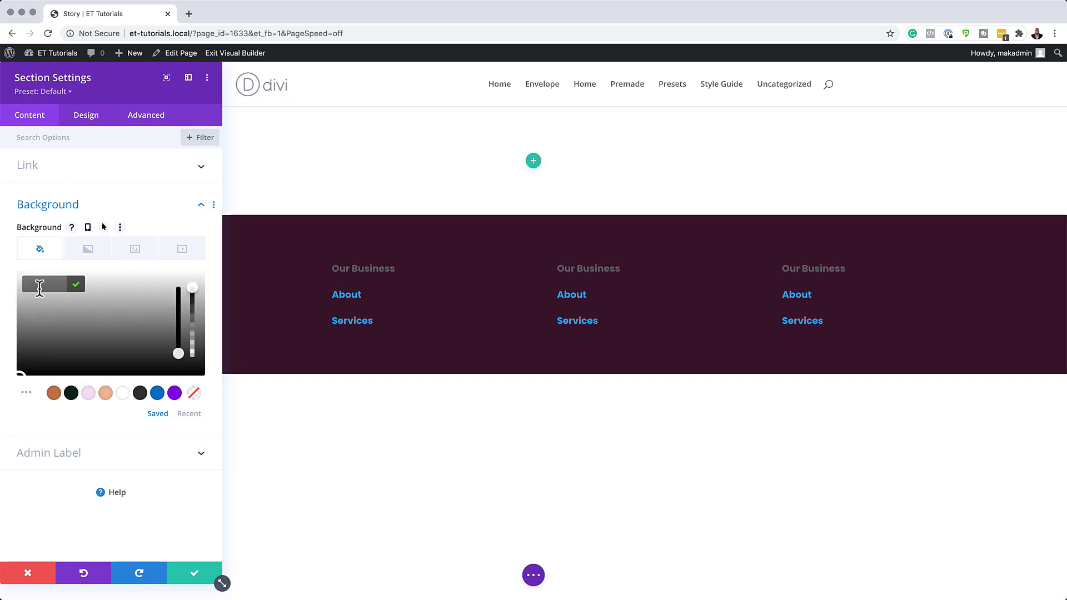
pyautogui.click(39, 289)
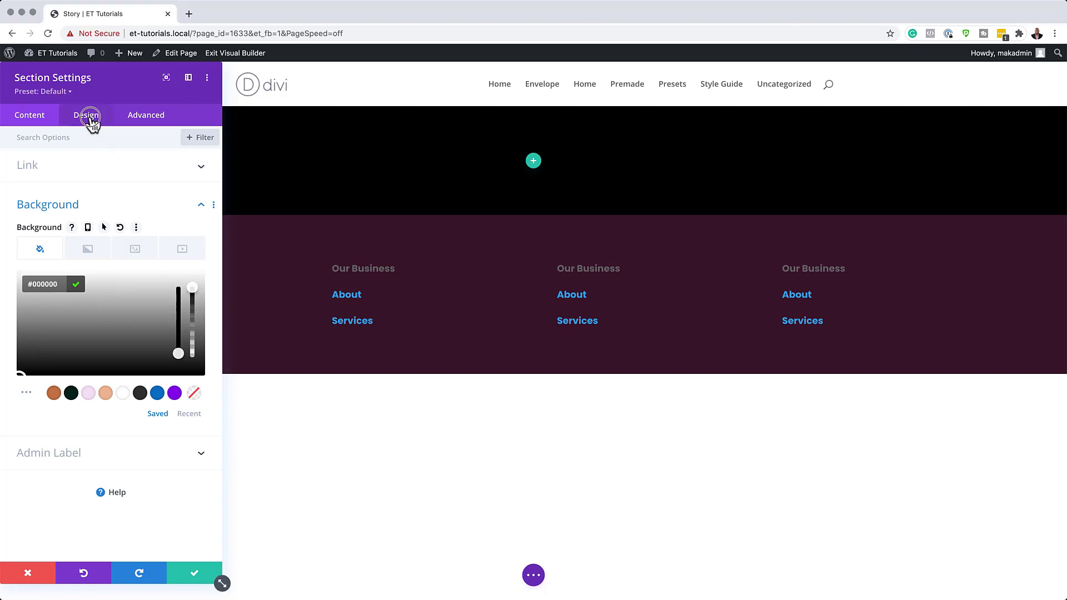
# Set the section's minimum height to 100vh and save the section settings.
pyautogui.click(87, 115)
pyautogui.click(64, 239)
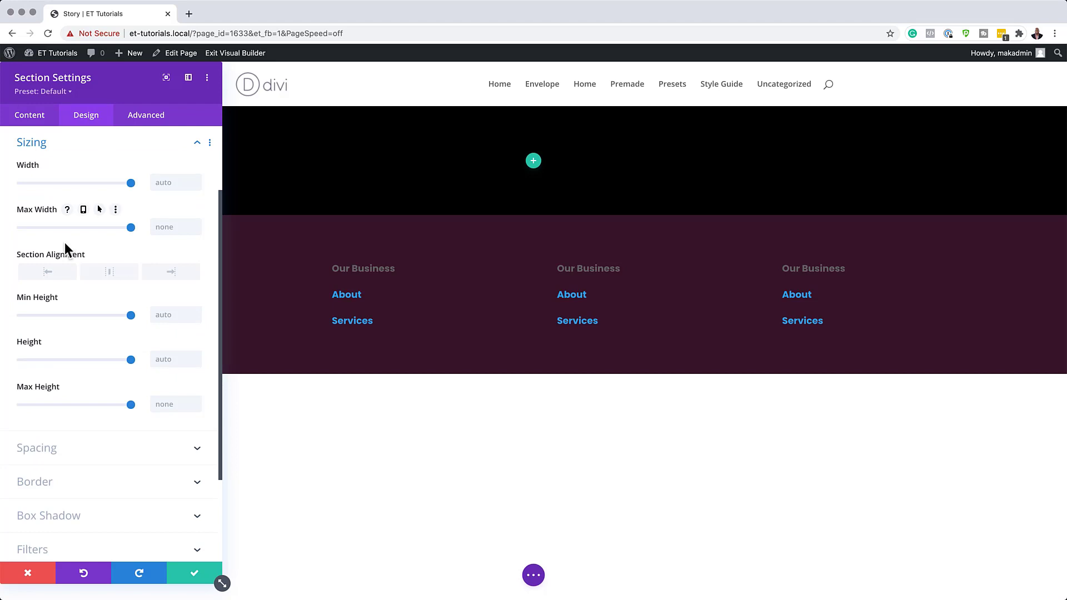
pyautogui.click(169, 315)
pyautogui.write('100vh')
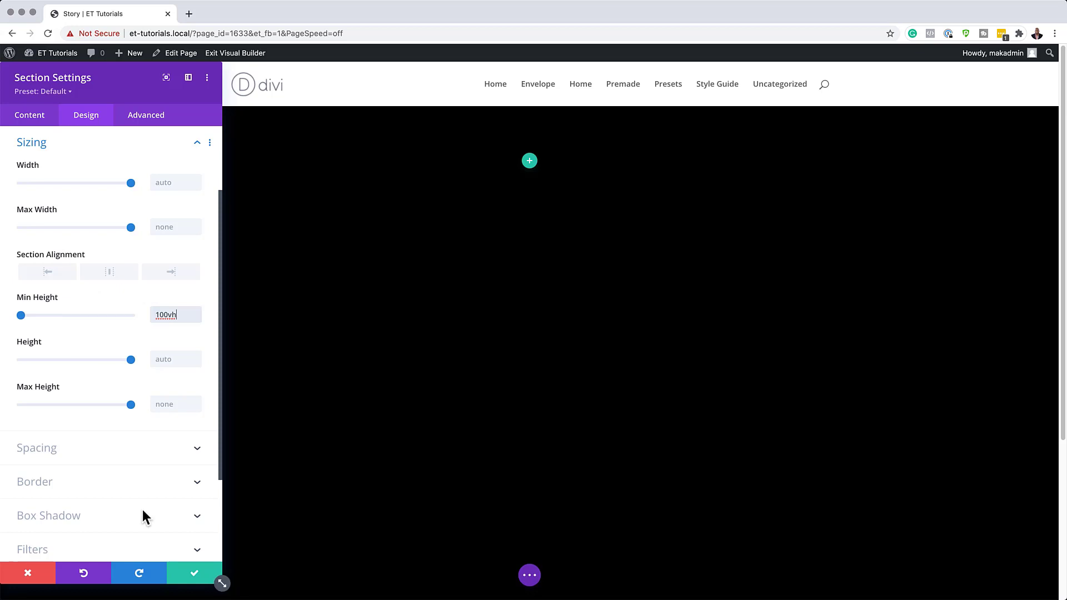
pyautogui.click(195, 576)
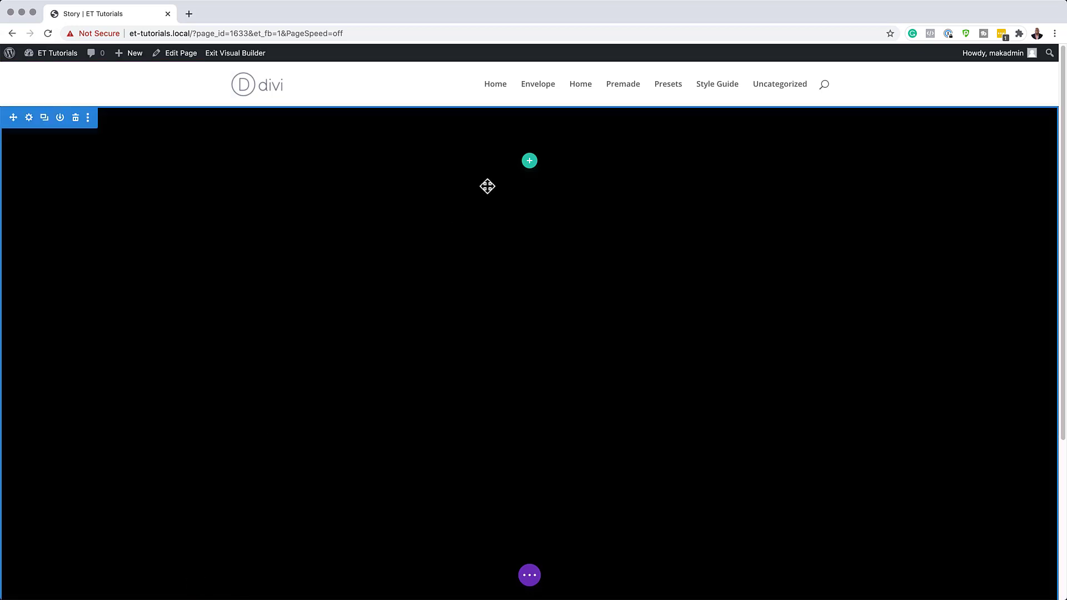
# Insert a single-column row in the black section without adding a module.
pyautogui.click(531, 161)
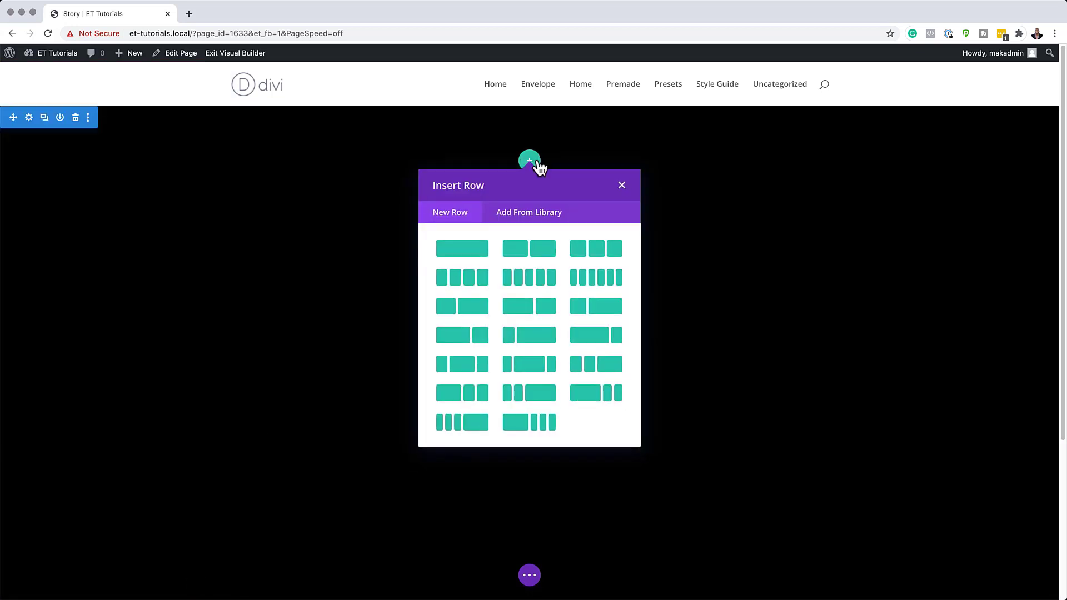
pyautogui.click(477, 250)
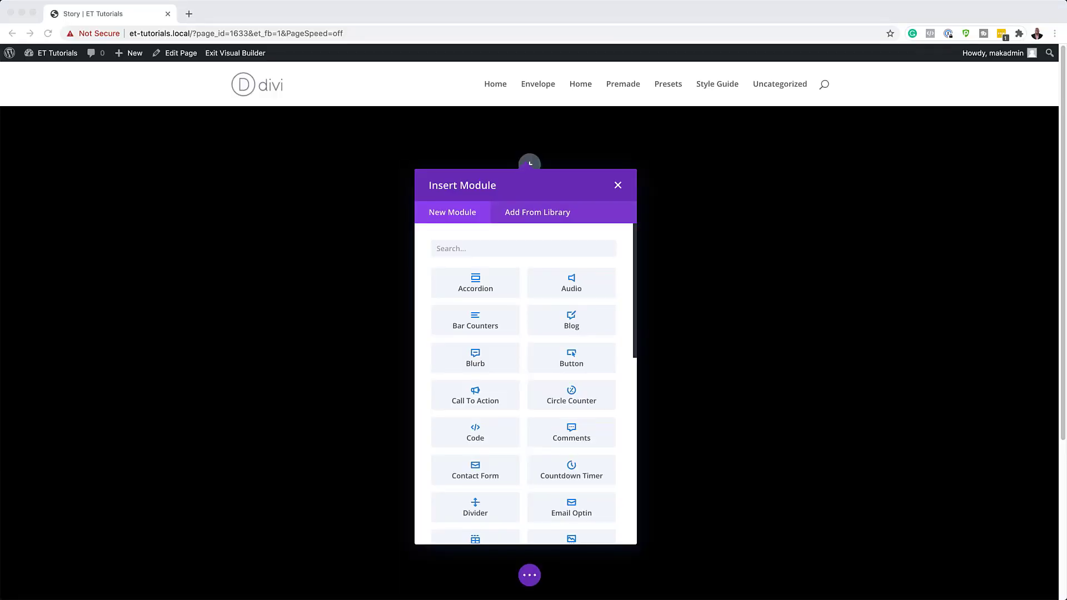
pyautogui.click(617, 186)
pyautogui.click(617, 185)
# Set the row's width and max width to 100%, with custom gutter width and equalized column heights turned off.
pyautogui.moveTo(529, 181)
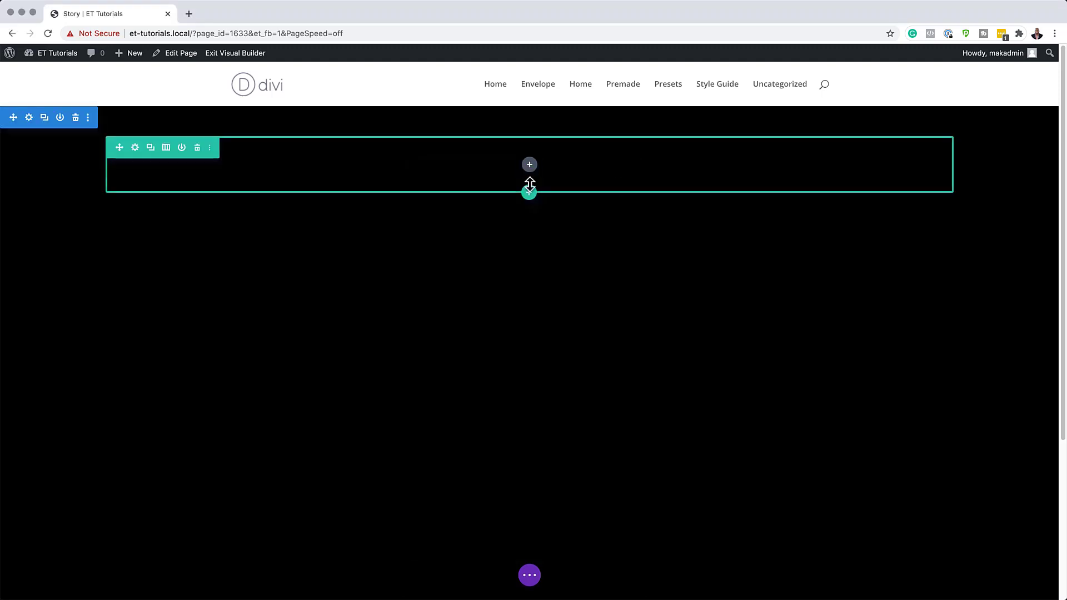
pyautogui.click(135, 147)
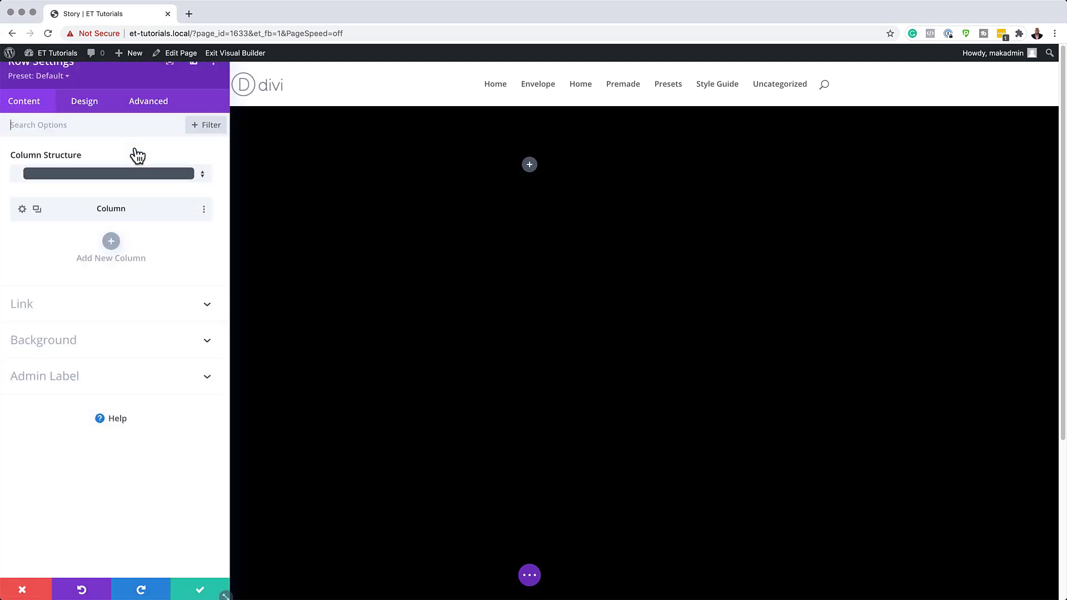
pyautogui.click(90, 123)
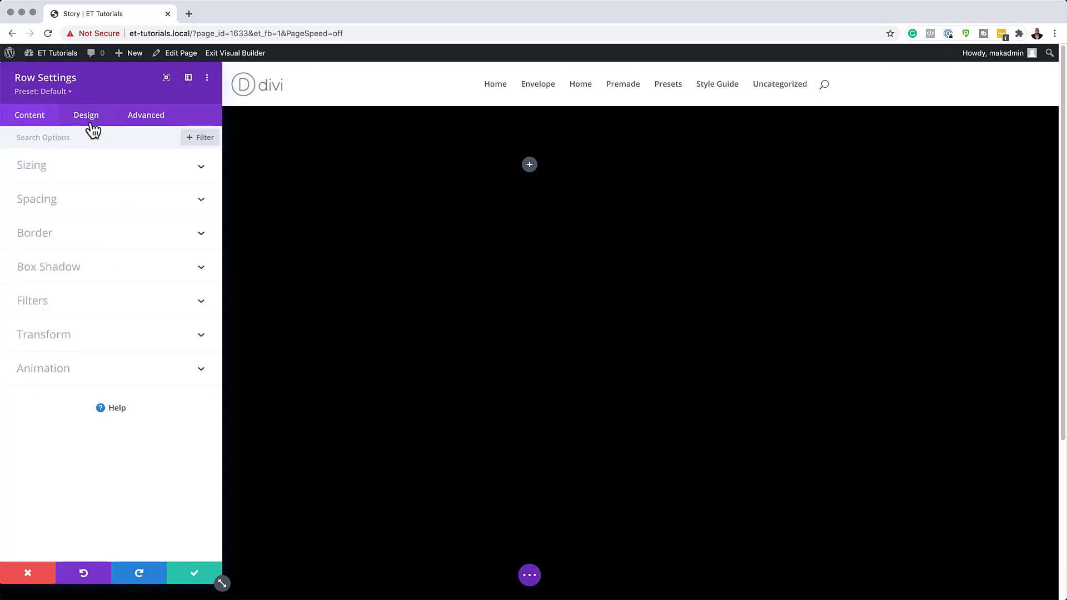
pyautogui.click(62, 167)
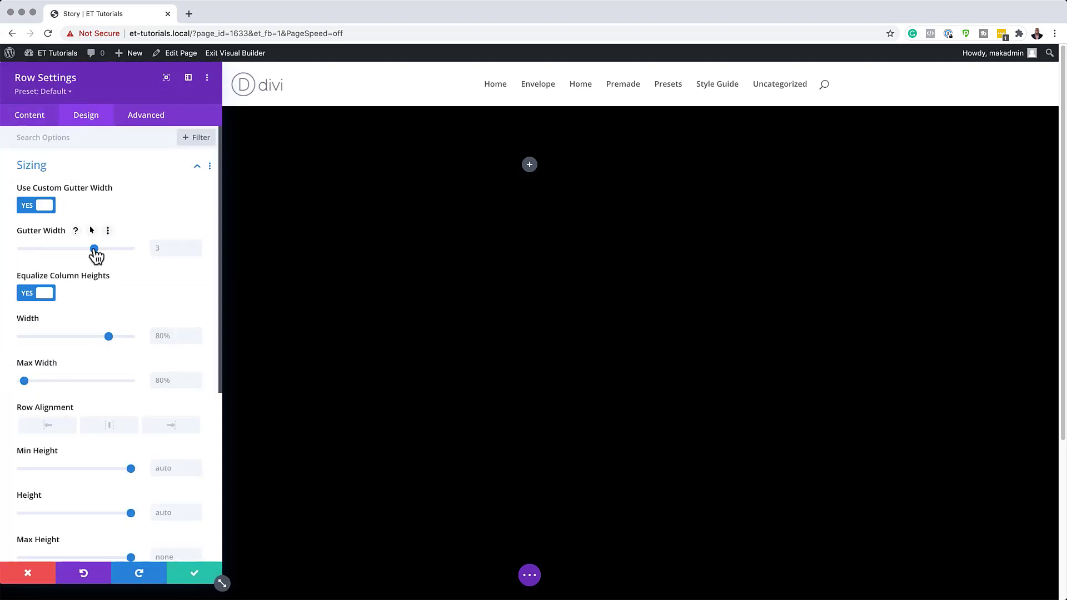
pyautogui.click(42, 206)
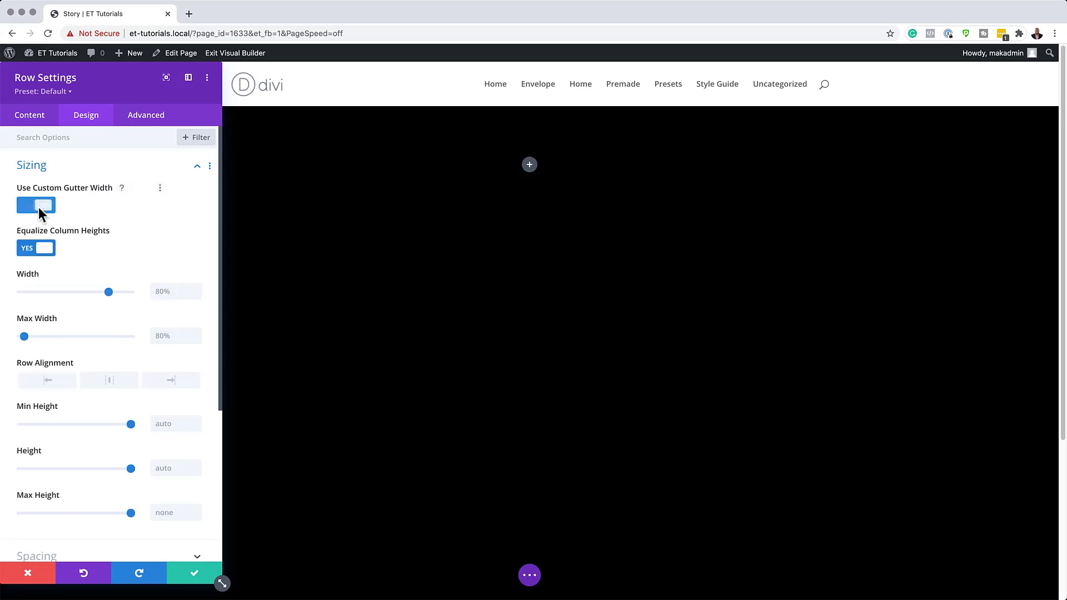
pyautogui.click(42, 248)
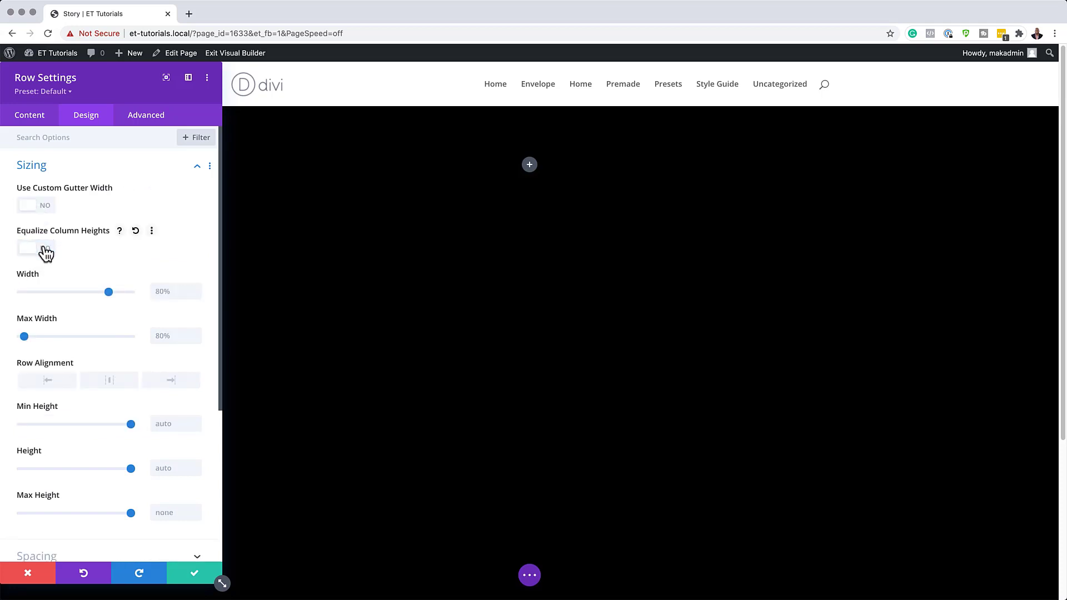
pyautogui.click(162, 292)
pyautogui.write('100')
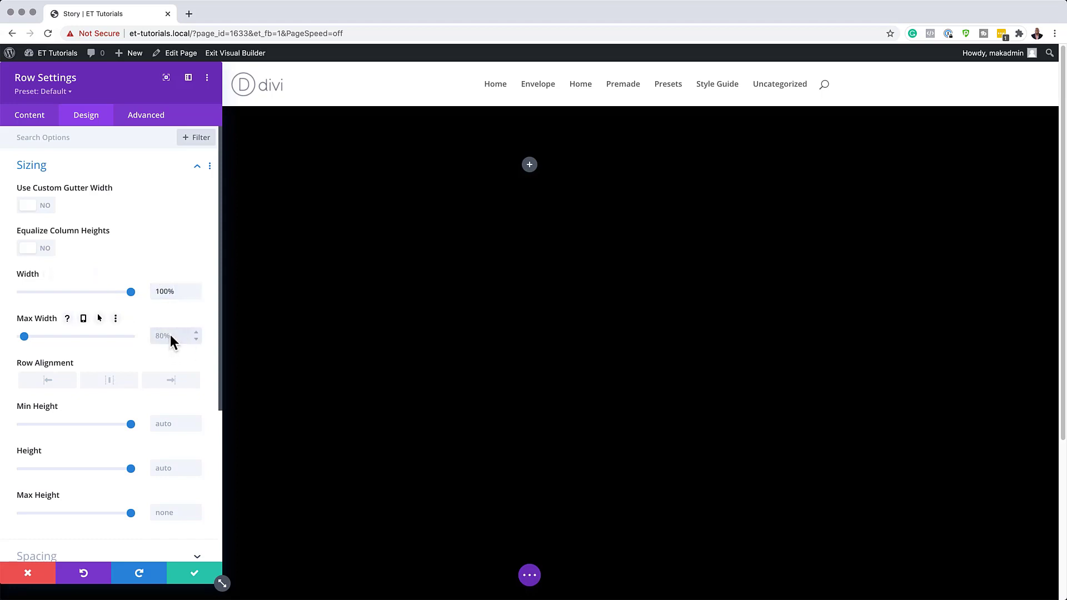
pyautogui.click(170, 333)
pyautogui.write('100')
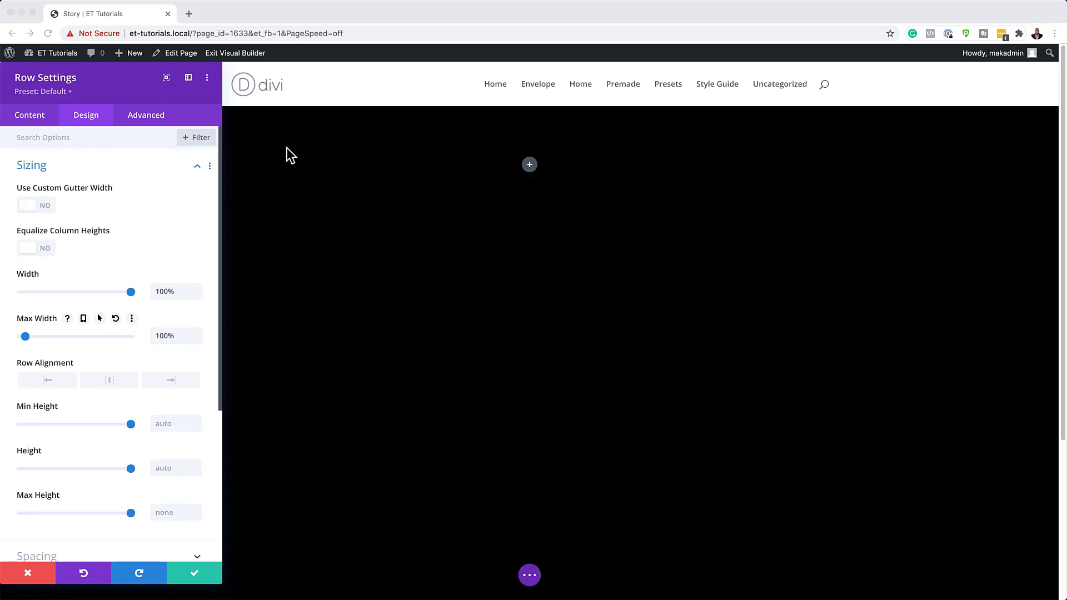
# Set the row's left and right padding to a linked 20vw.
pyautogui.scroll(-5, 141, 236)
pyautogui.click(51, 327)
pyautogui.click(123, 301)
pyautogui.write('20vw')
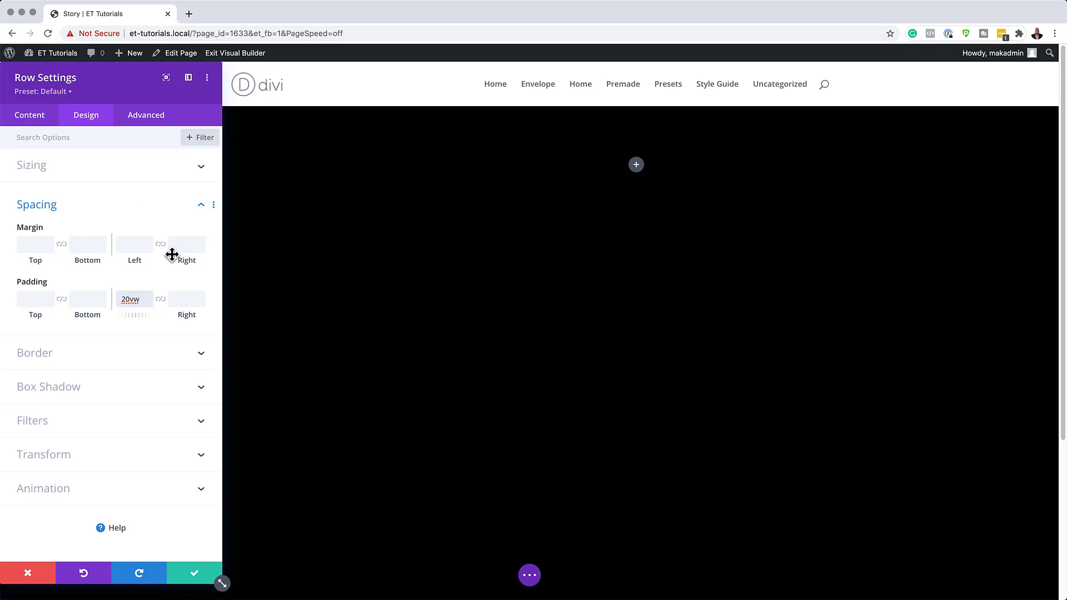
pyautogui.click(161, 299)
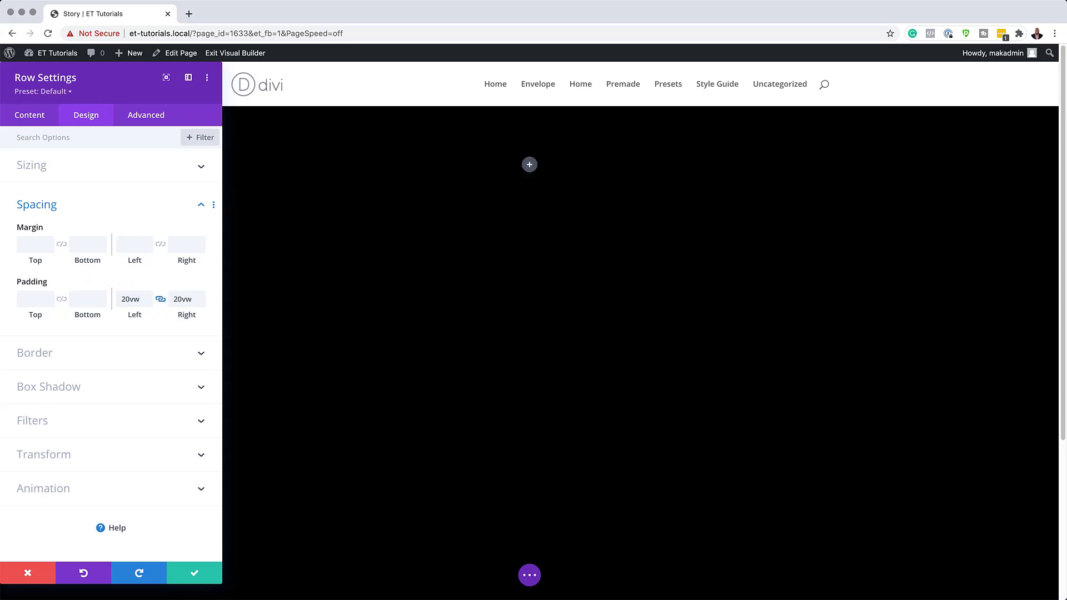
# Give the row a Fade animation with a duration of 3000ms.
pyautogui.click(58, 490)
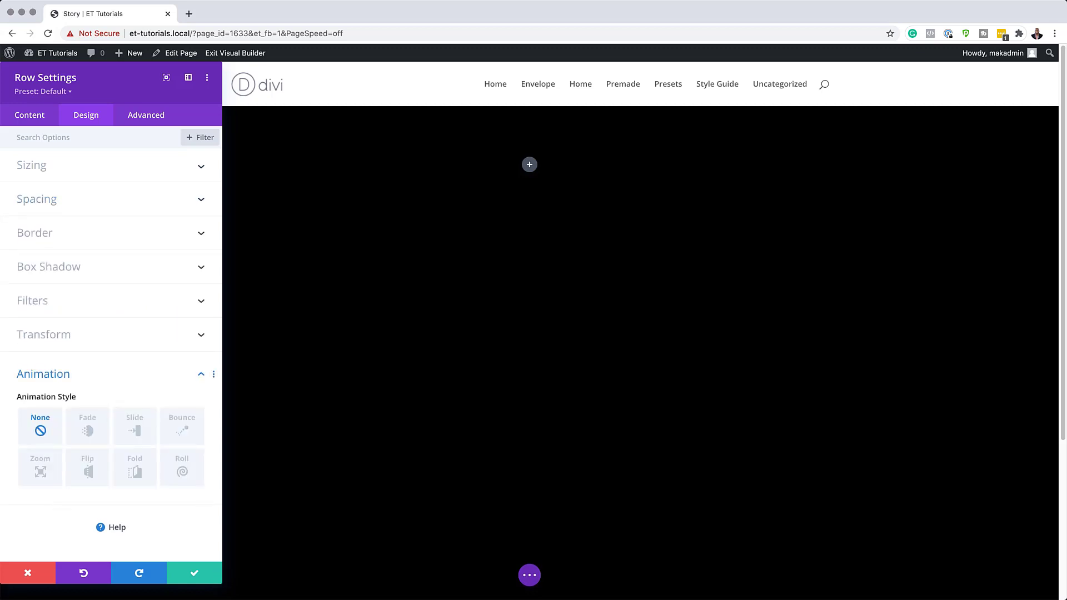
pyautogui.click(89, 431)
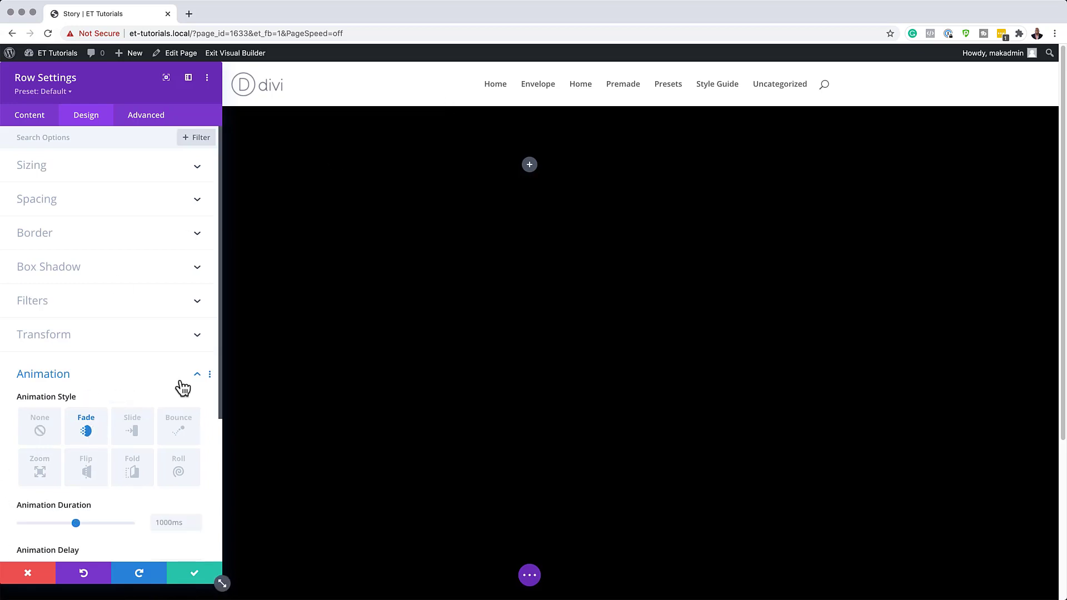
pyautogui.scroll(-3, 180, 386)
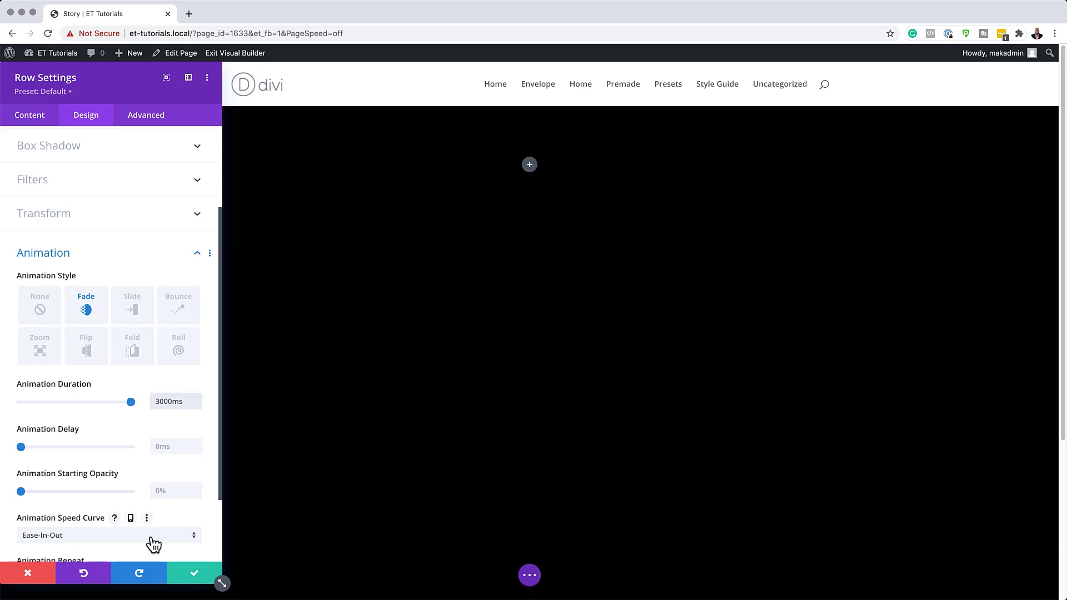
pyautogui.scroll(-1, 154, 545)
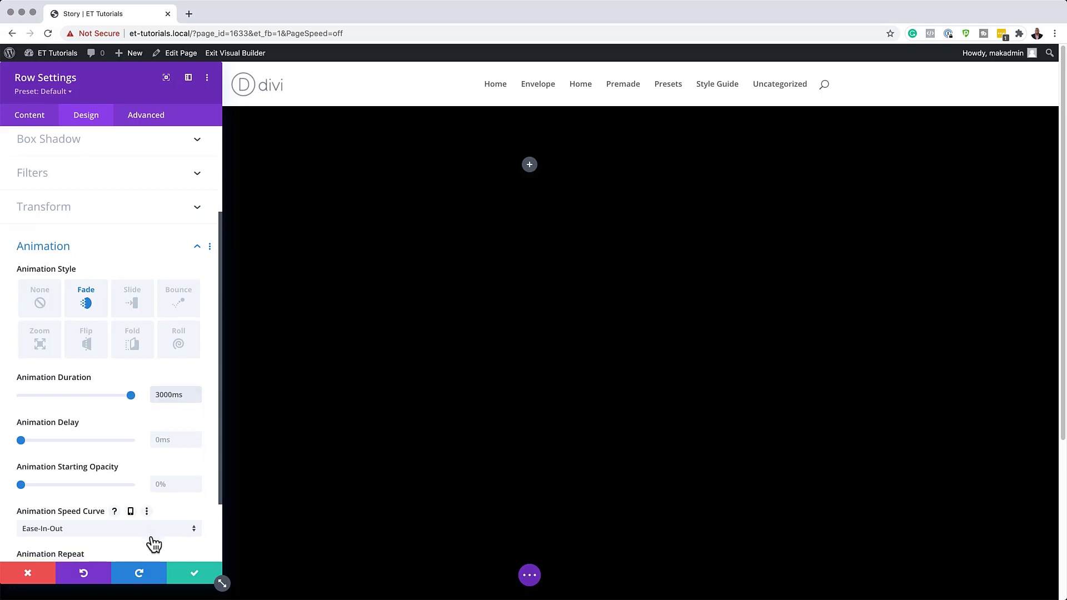
pyautogui.scroll(-1, 150, 544)
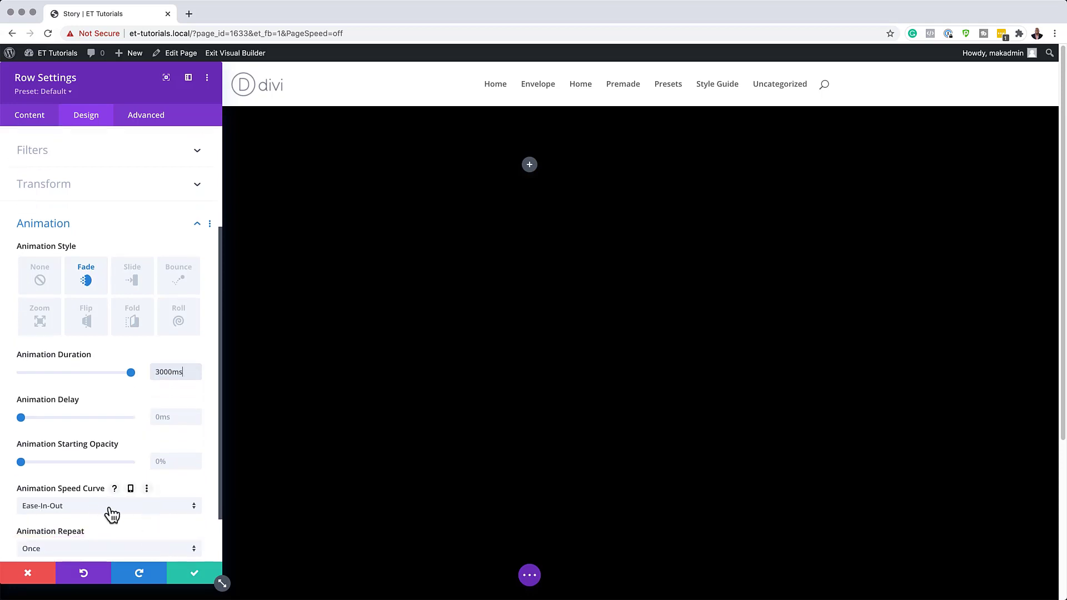
pyautogui.scroll(-2, 148, 513)
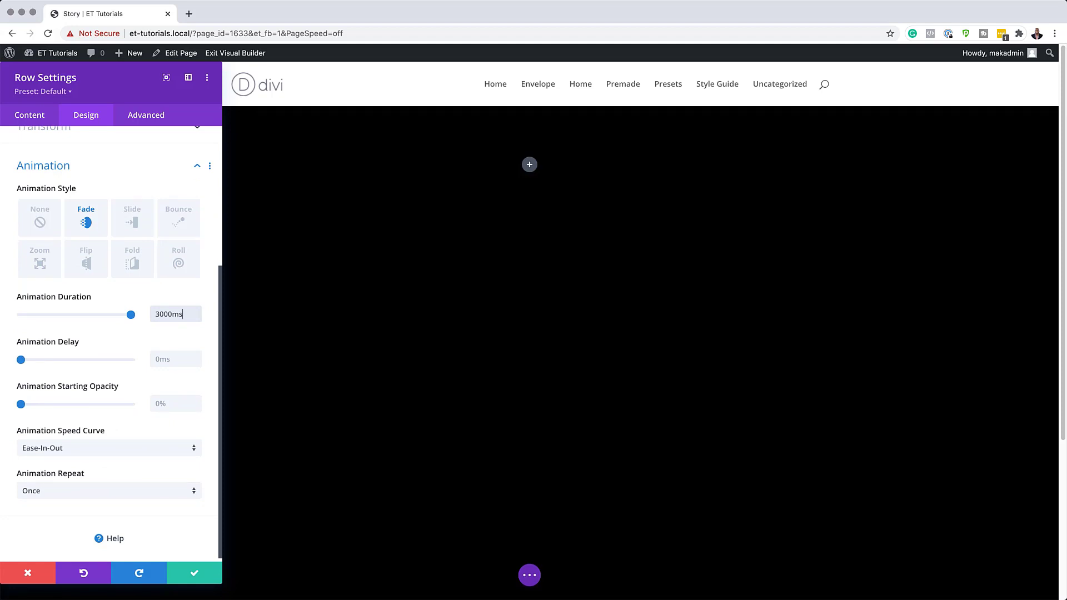
# Give the row an absolute position with its location centred in the section, and save the row settings.
pyautogui.click(149, 117)
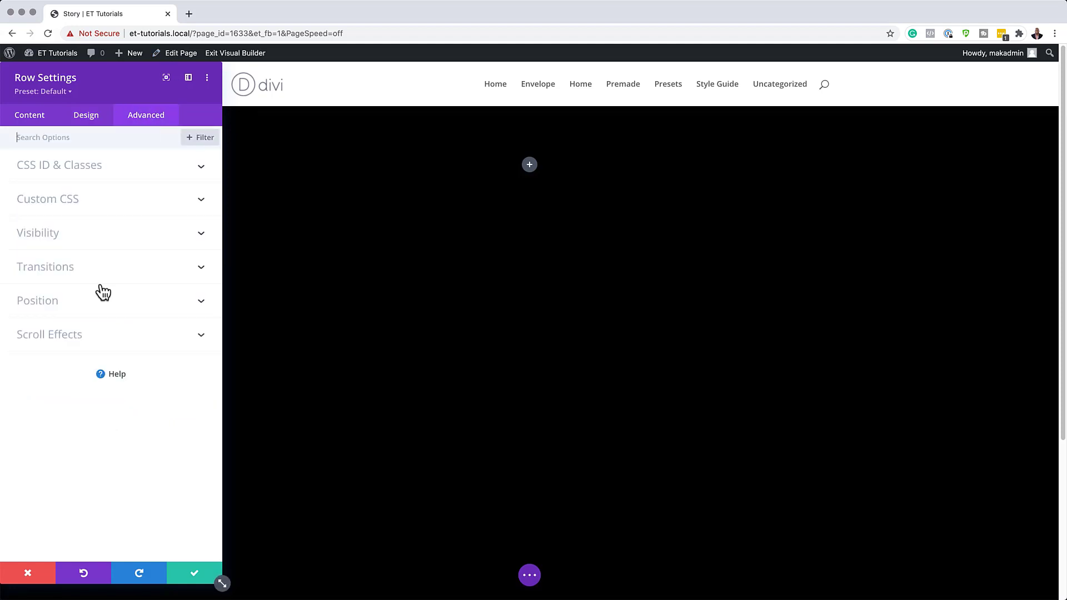
pyautogui.click(96, 302)
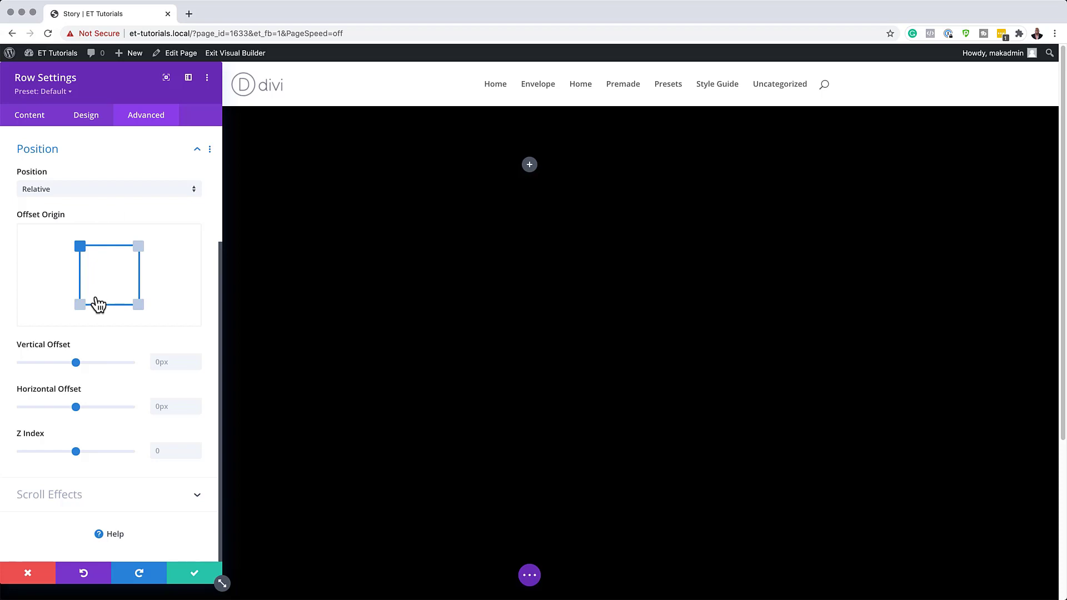
pyautogui.click(76, 192)
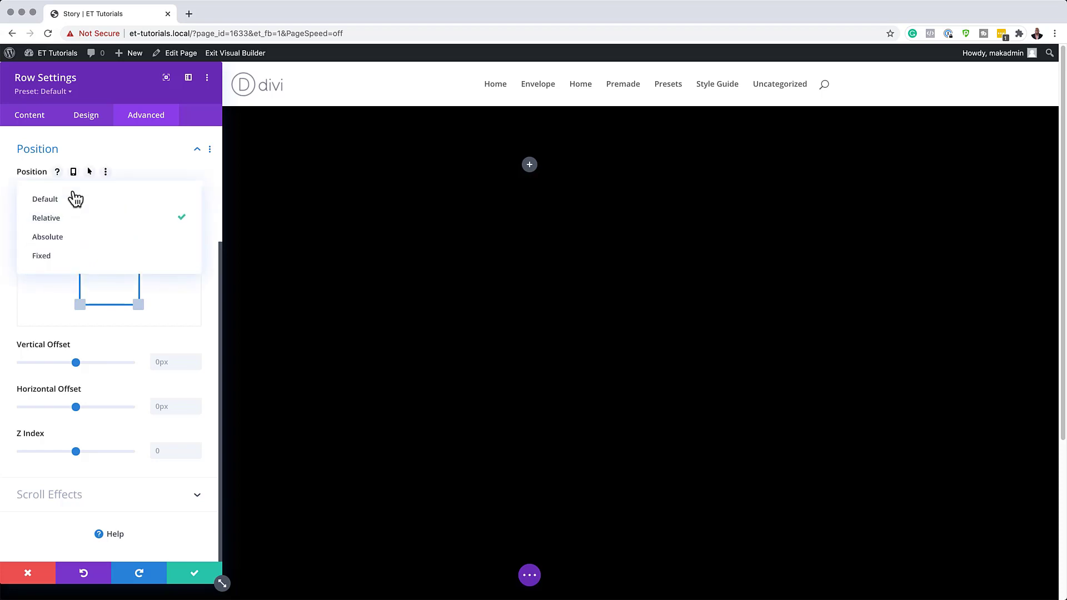
pyautogui.click(78, 242)
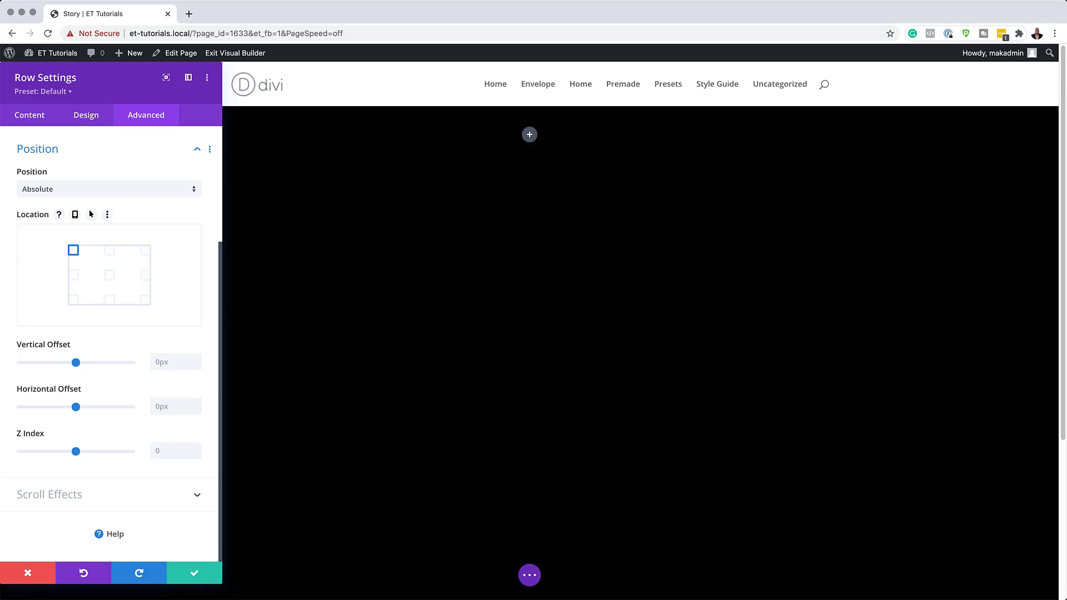
pyautogui.click(113, 276)
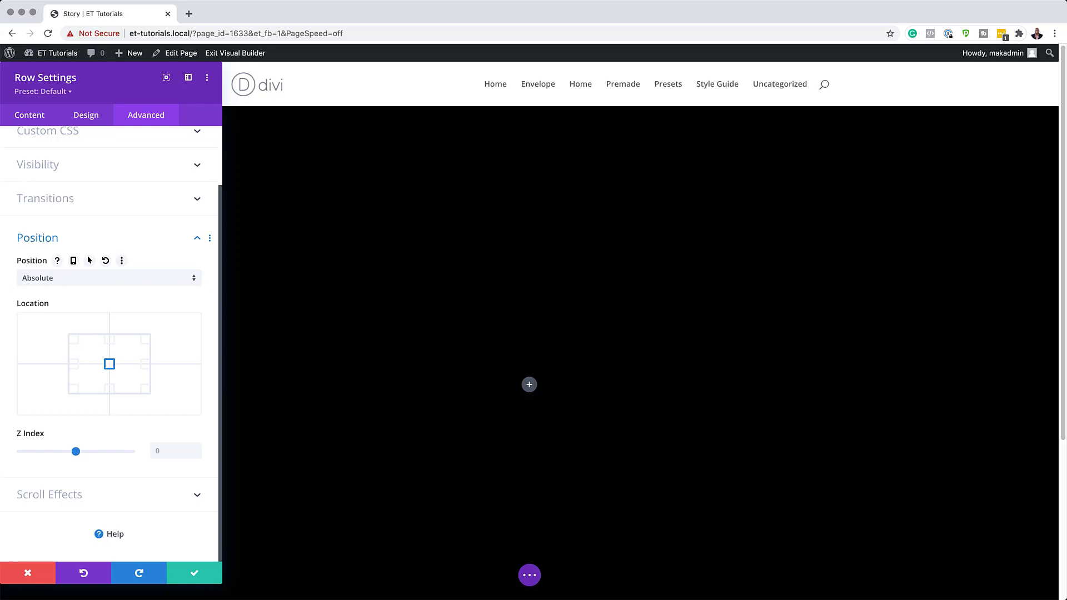
pyautogui.click(197, 579)
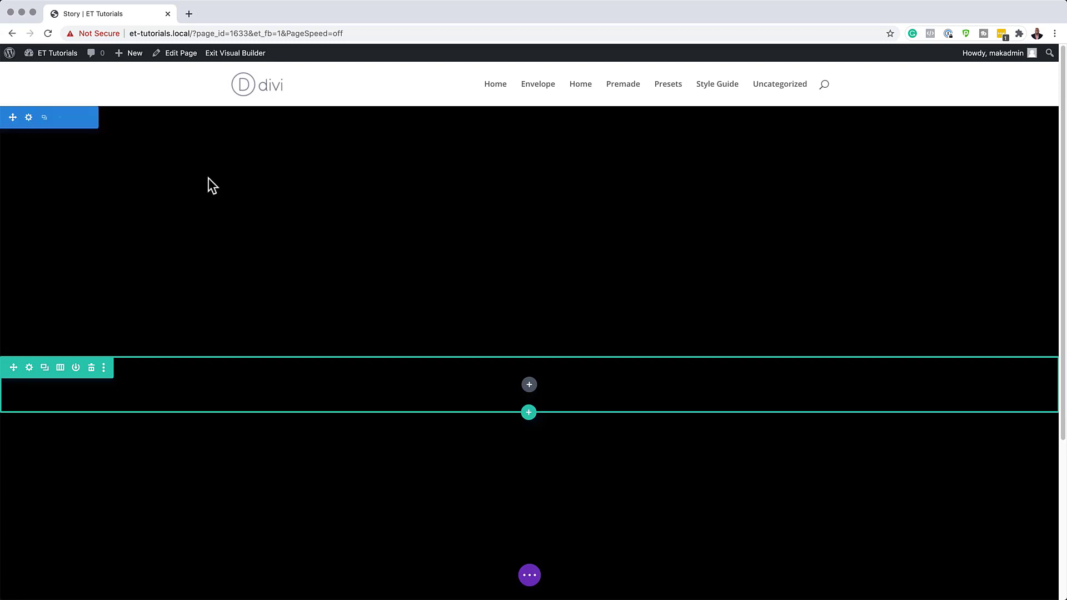
# Insert a Text module into the centred row.
pyautogui.click(532, 389)
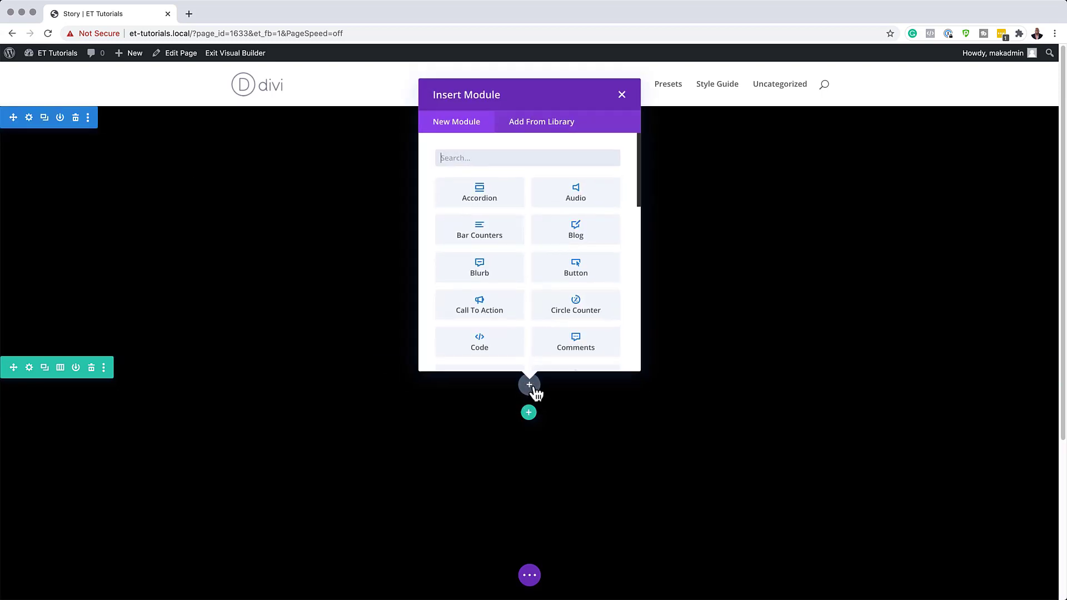
pyautogui.write('text')
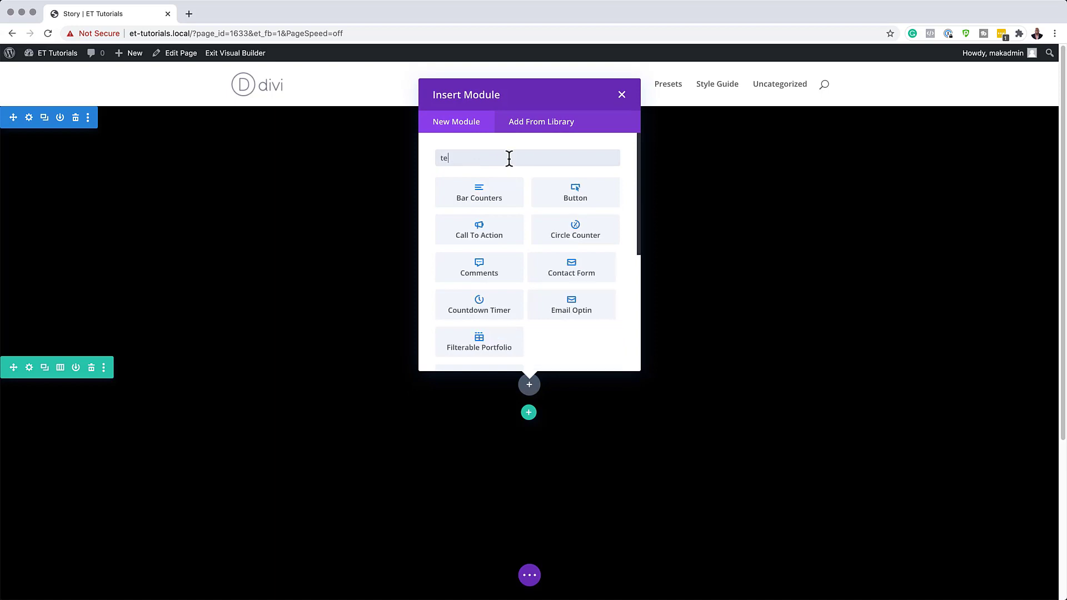
pyautogui.click(501, 201)
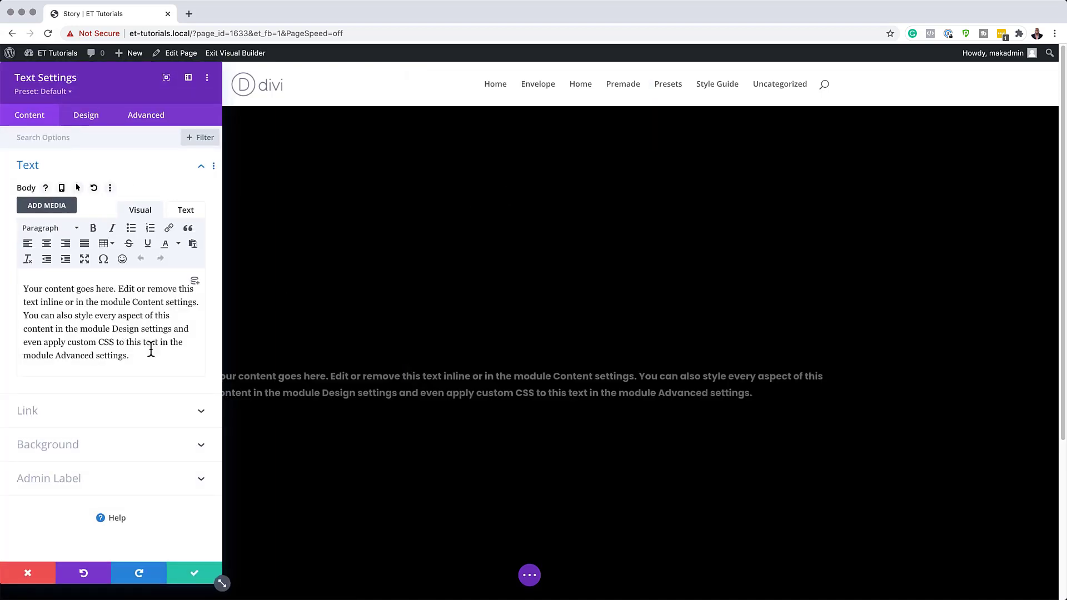
# Replace the placeholder body text with "Lets's start at the beginning..." and format it as Heading 1.
pyautogui.moveTo(145, 356)
pyautogui.mouseDown()
pyautogui.moveTo(17, 278)
pyautogui.moveTo(107, 311)
pyautogui.moveTo(161, 364)
pyautogui.mouseUp()
pyautogui.click(14, 277)
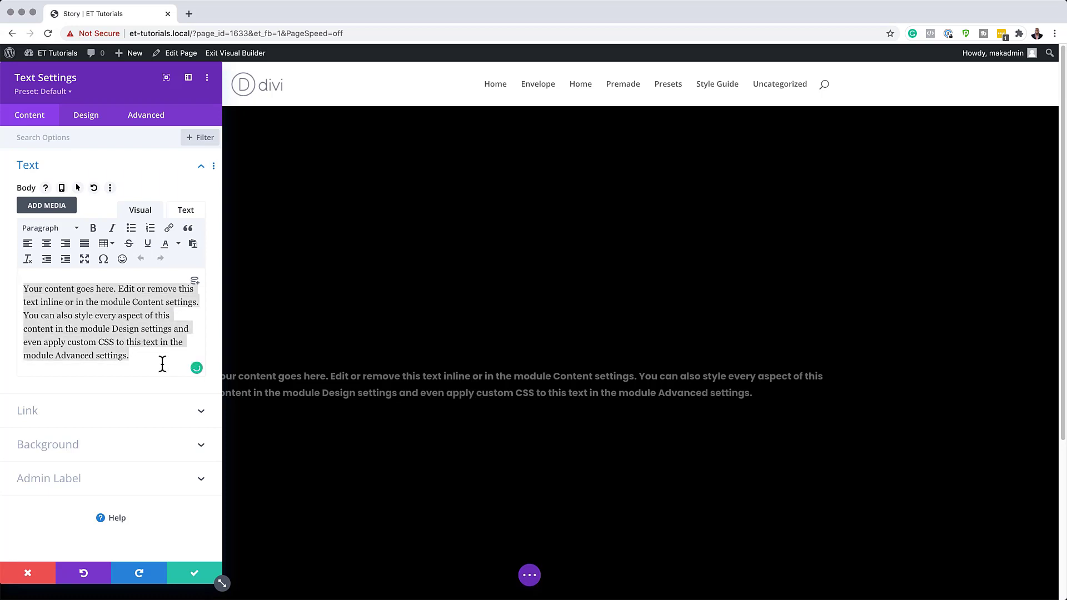
pyautogui.press('BackSpace')
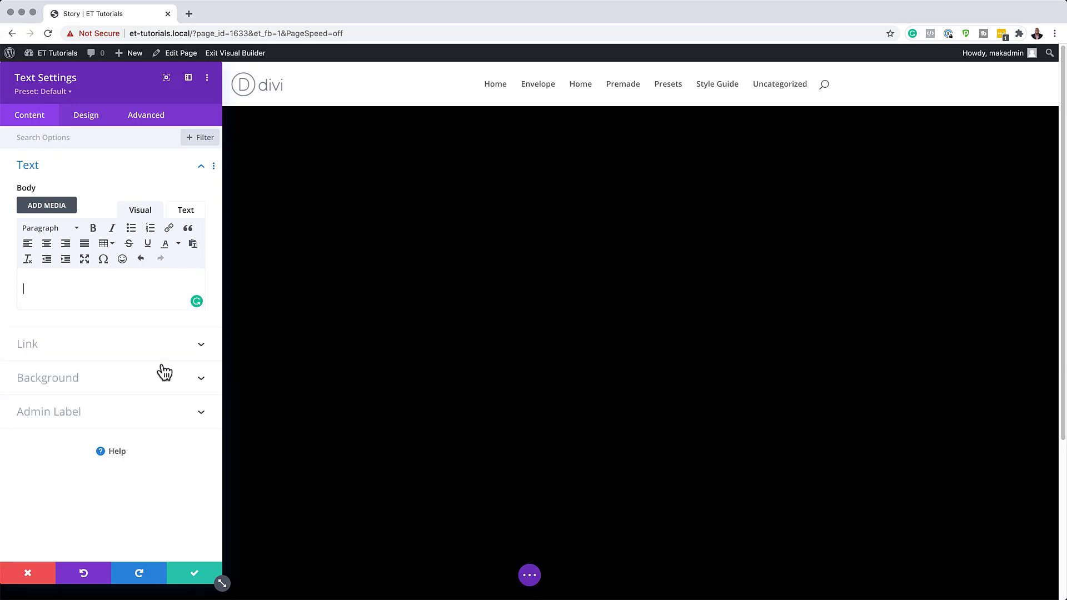
pyautogui.write("Lets's start at the beginning...")
pyautogui.moveTo(142, 288); pyautogui.dragTo(24, 286)
pyautogui.click(37, 226)
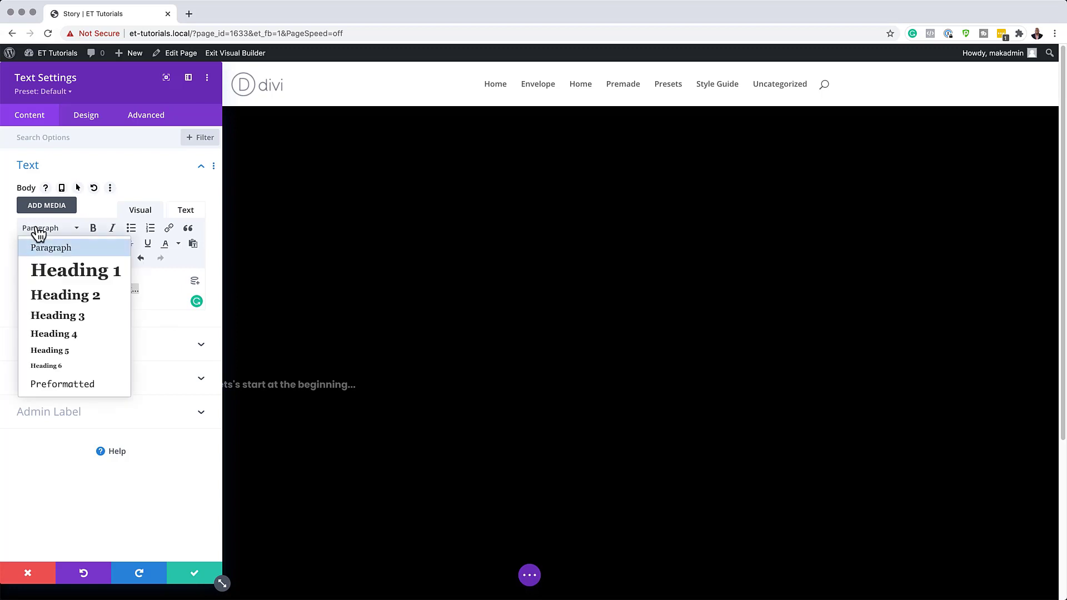
pyautogui.click(66, 275)
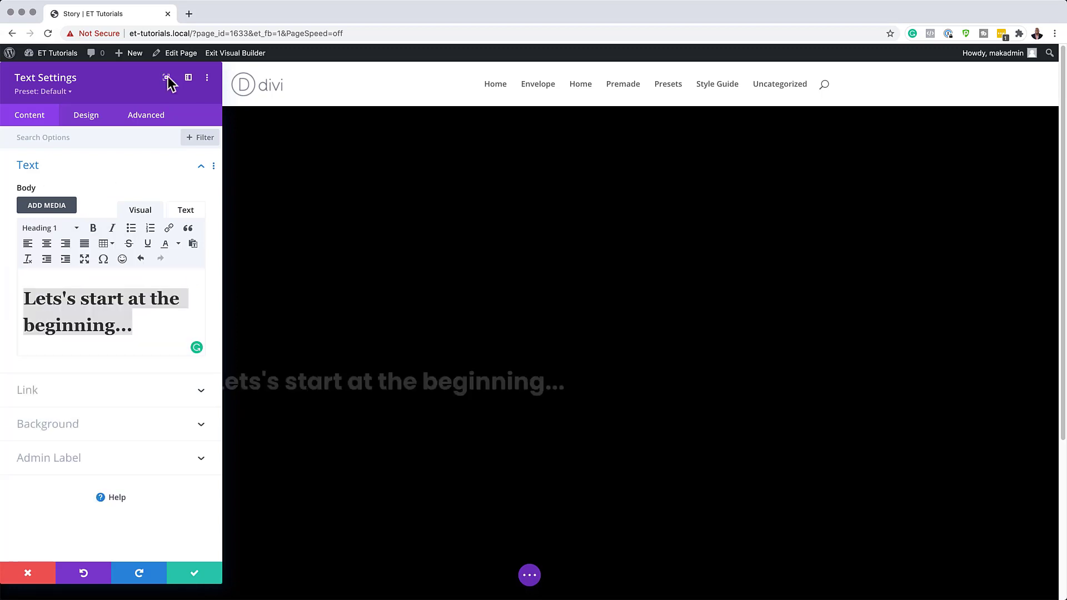
# Set the H1 heading font to Nunito with a Semi Bold weight.
pyautogui.click(82, 123)
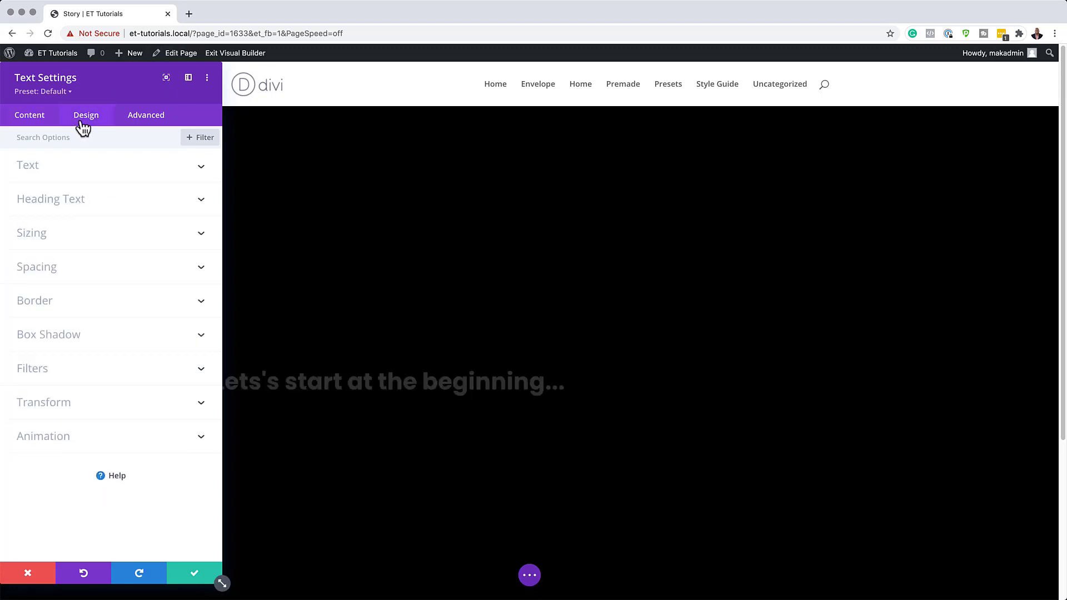
pyautogui.click(72, 205)
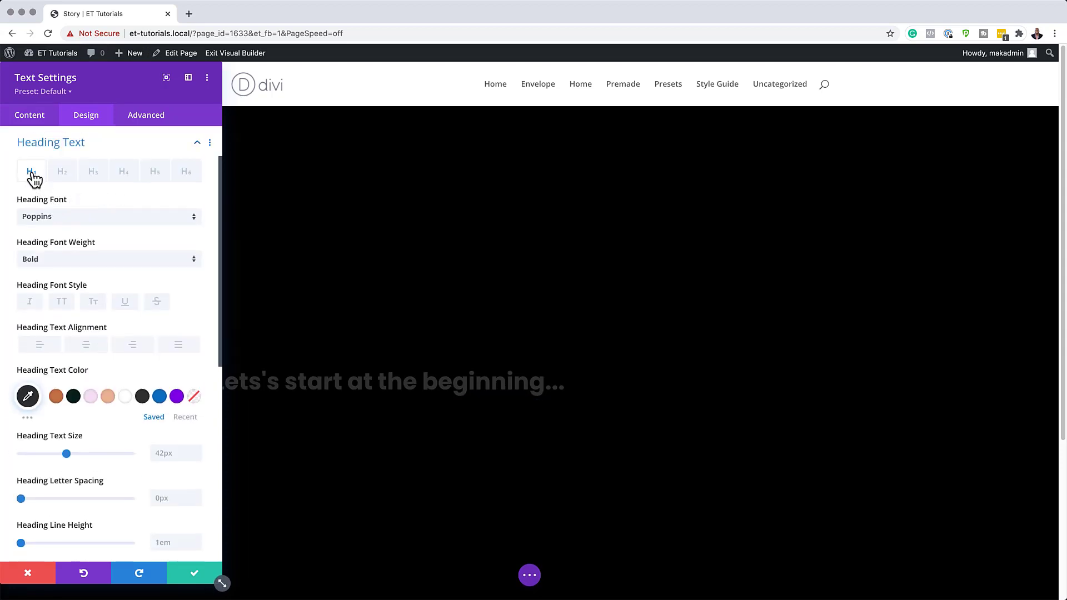
pyautogui.click(78, 220)
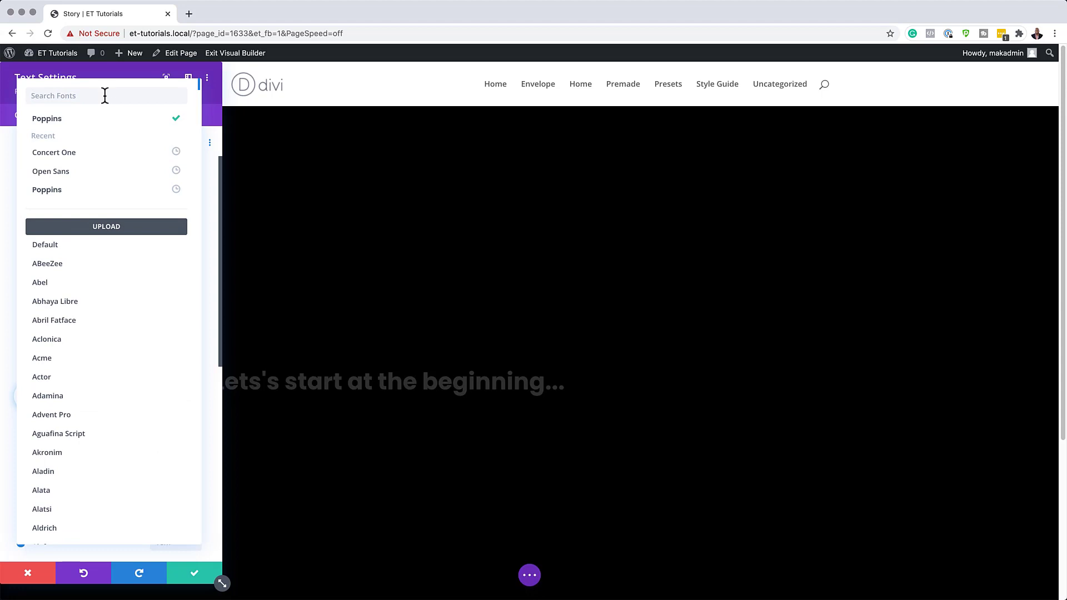
pyautogui.click(104, 96)
pyautogui.write('ni')
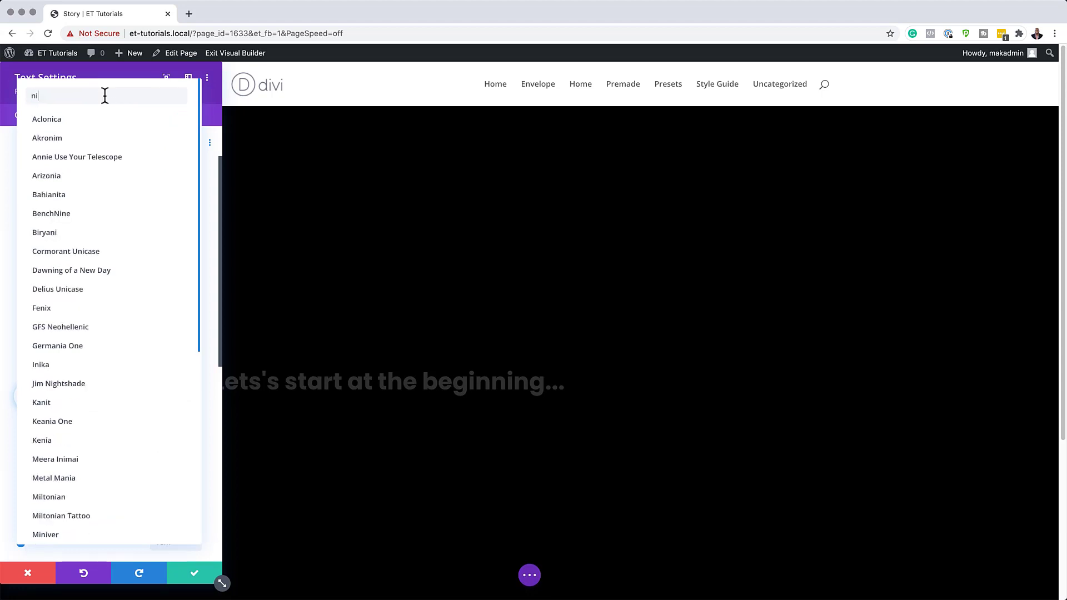
pyautogui.write('uni')
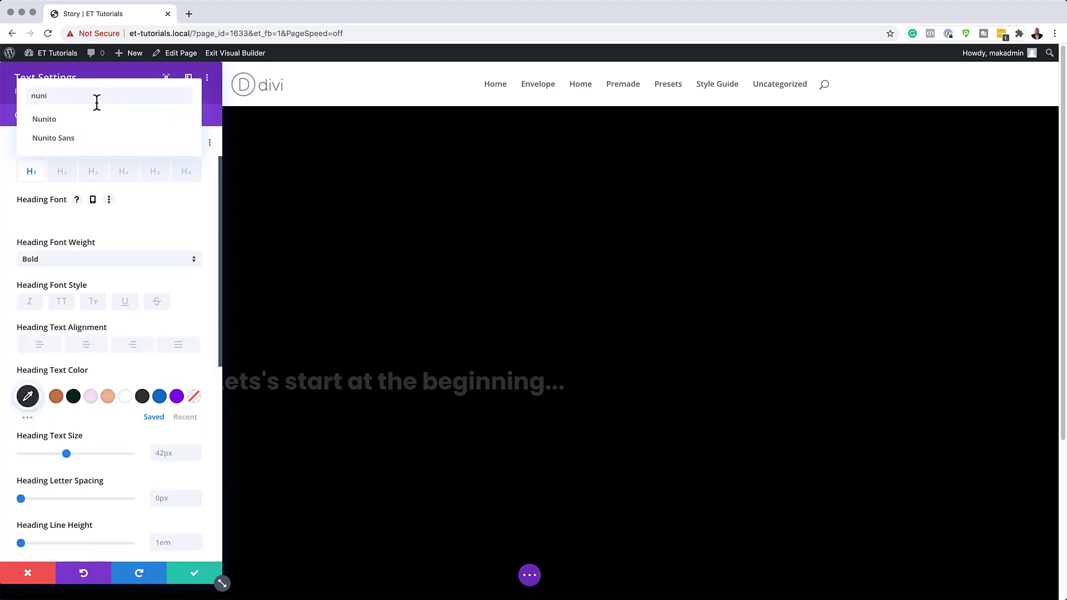
pyautogui.click(67, 119)
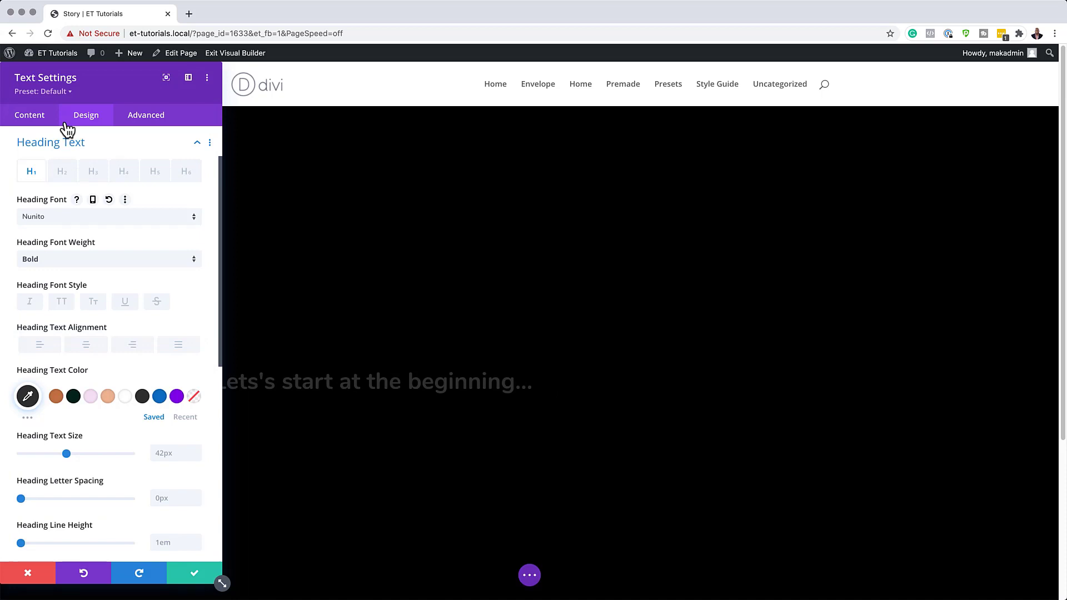
pyautogui.click(76, 263)
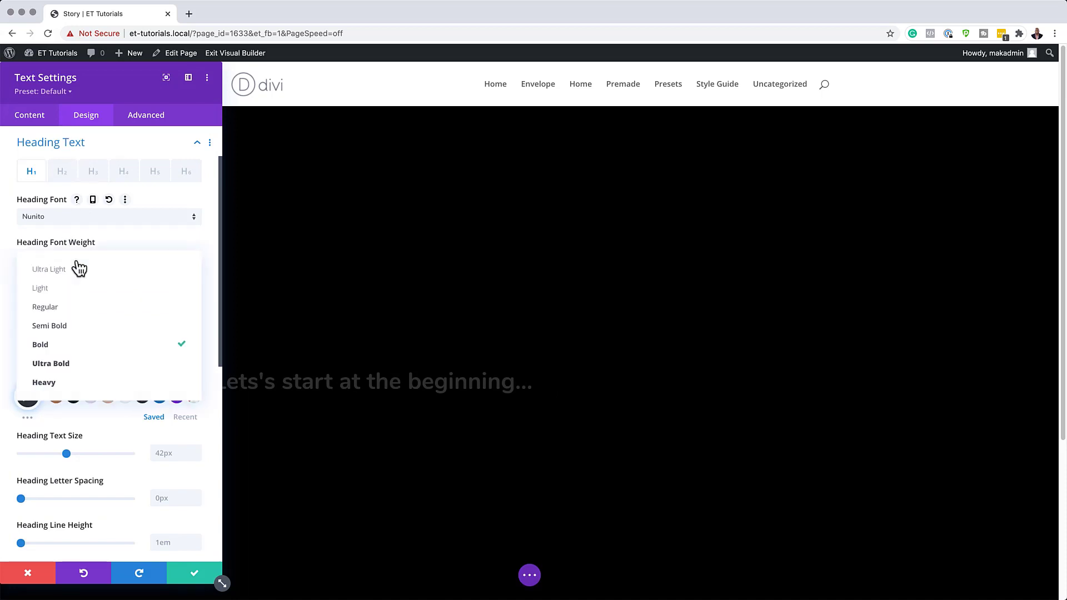
pyautogui.click(86, 328)
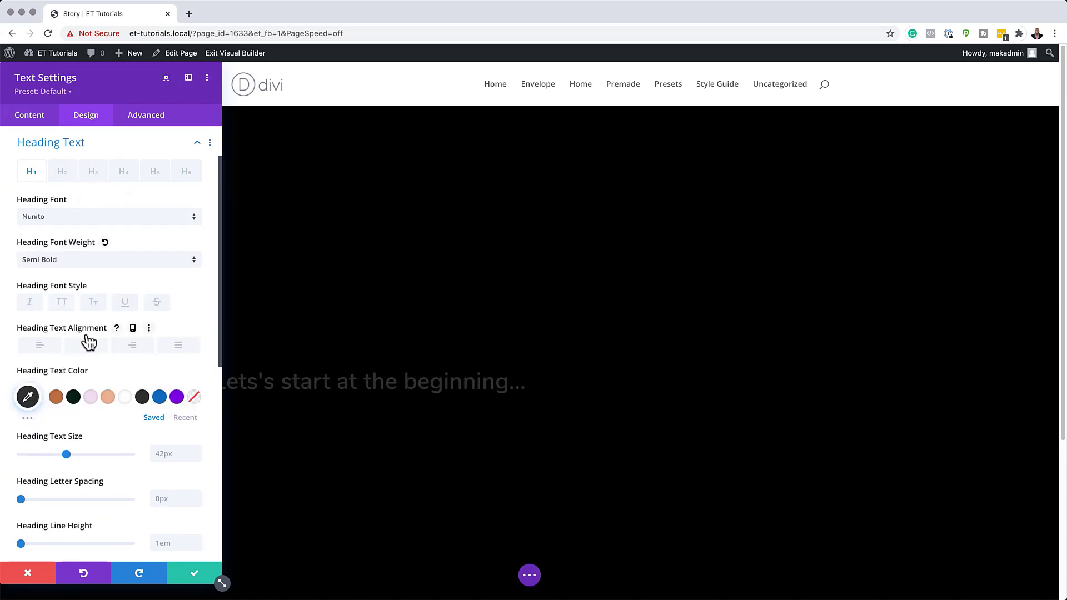
# Colour the H1 heading white and set its text size to 7vw.
pyautogui.click(125, 399)
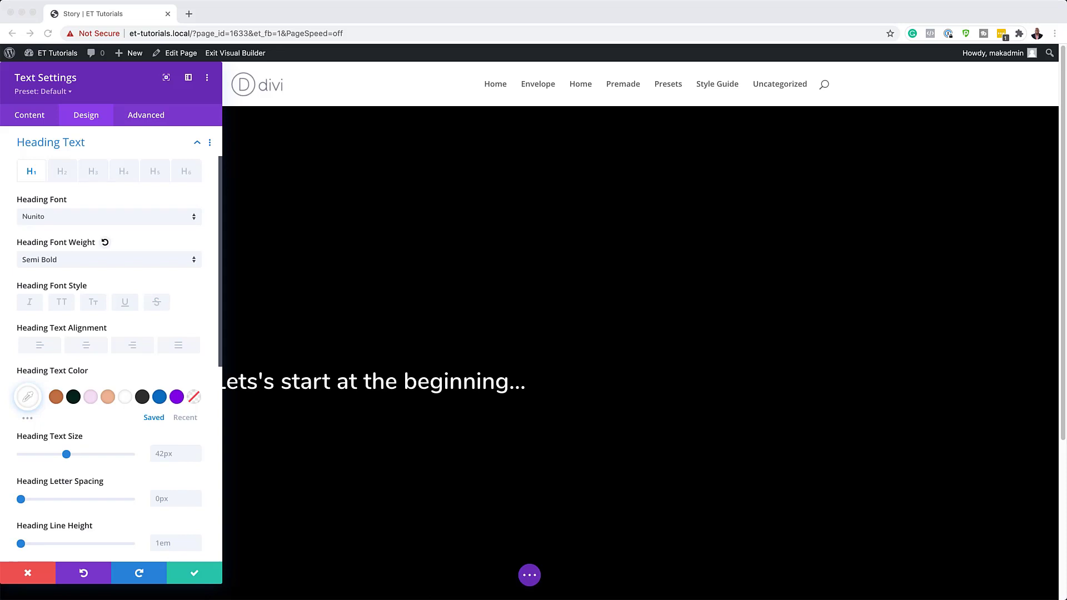
pyautogui.scroll(-2, 149, 333)
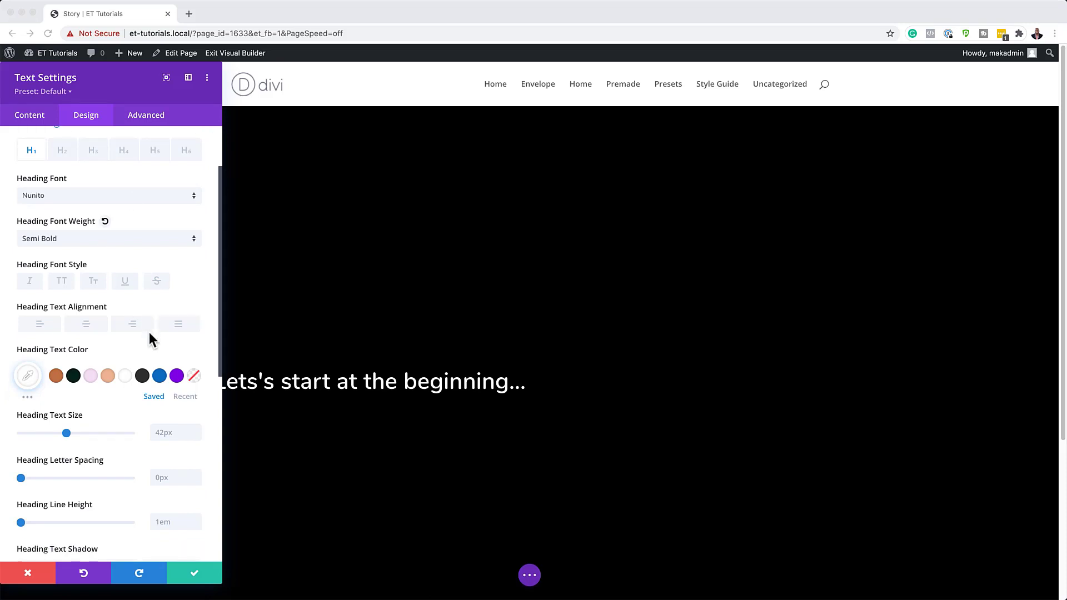
pyautogui.click(167, 393)
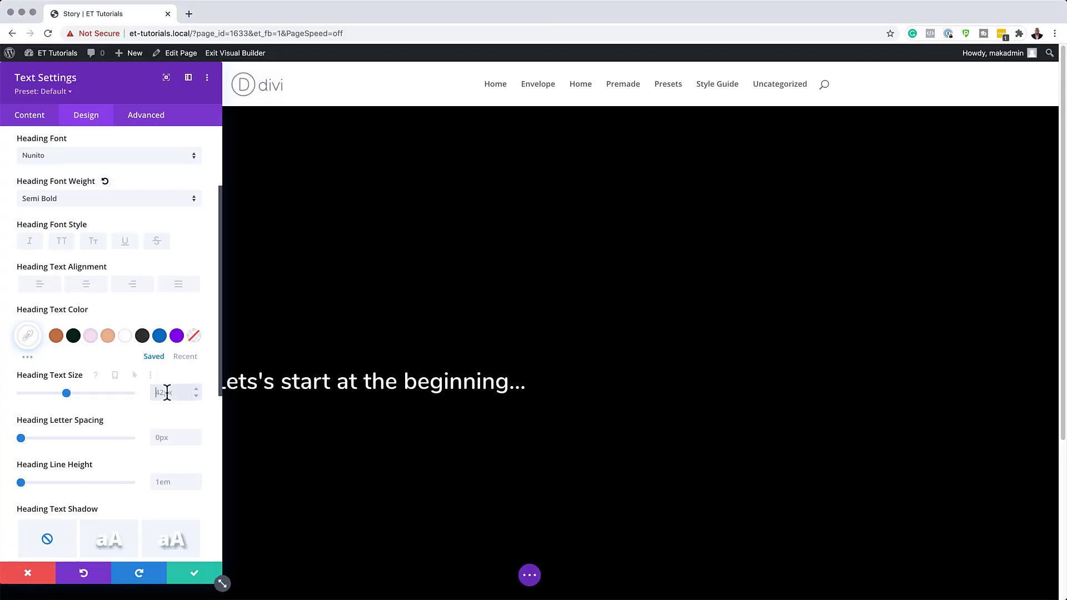
pyautogui.write('7vw')
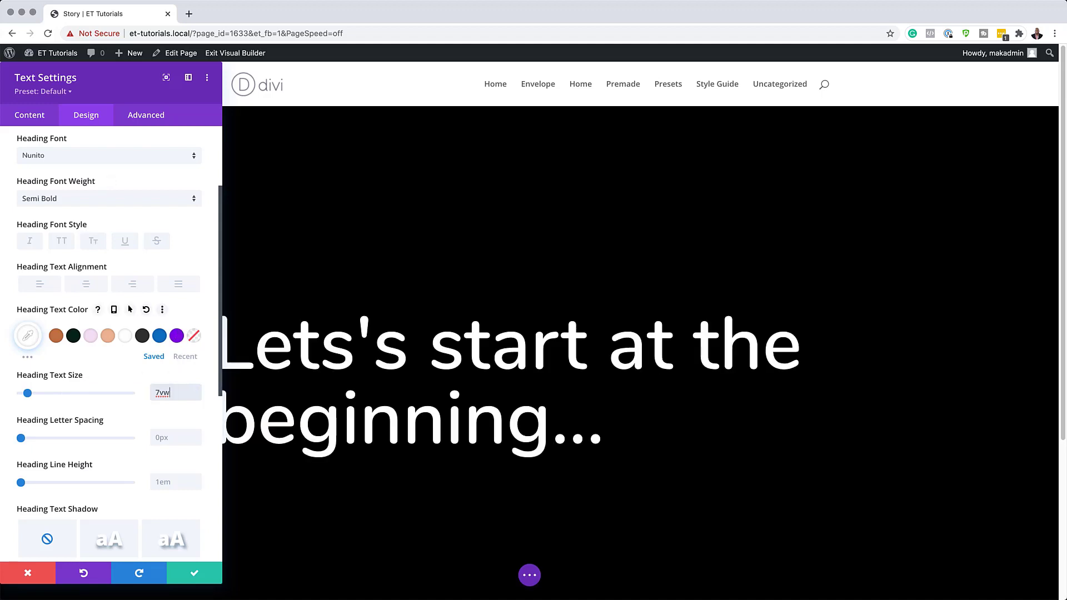
# Enable responsive heading text sizes, with 9vw for desktop and 11vw for phone.
pyautogui.click(109, 376)
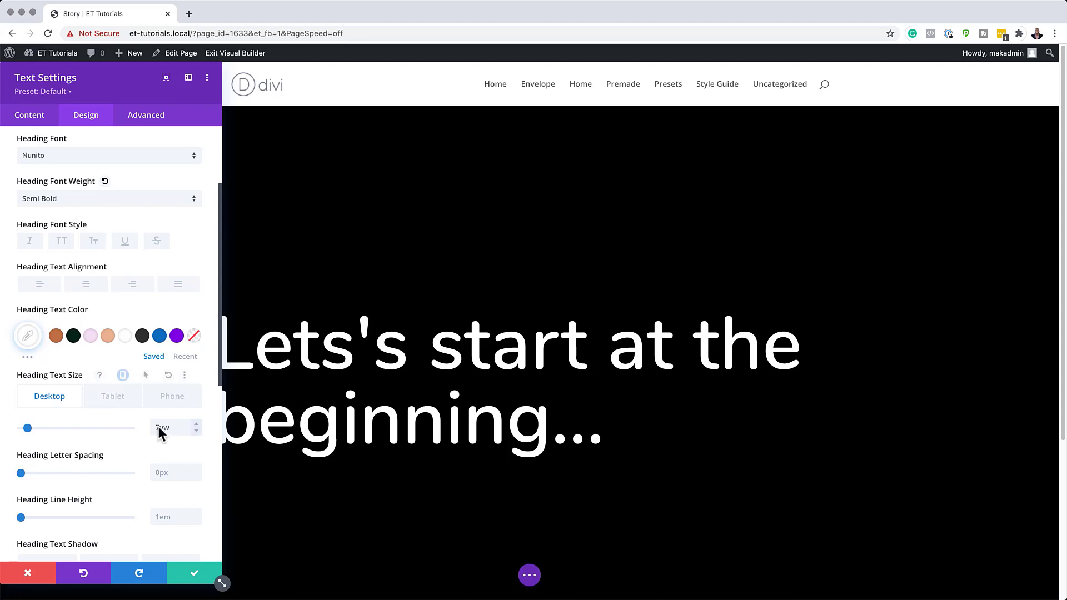
pyautogui.click(196, 425)
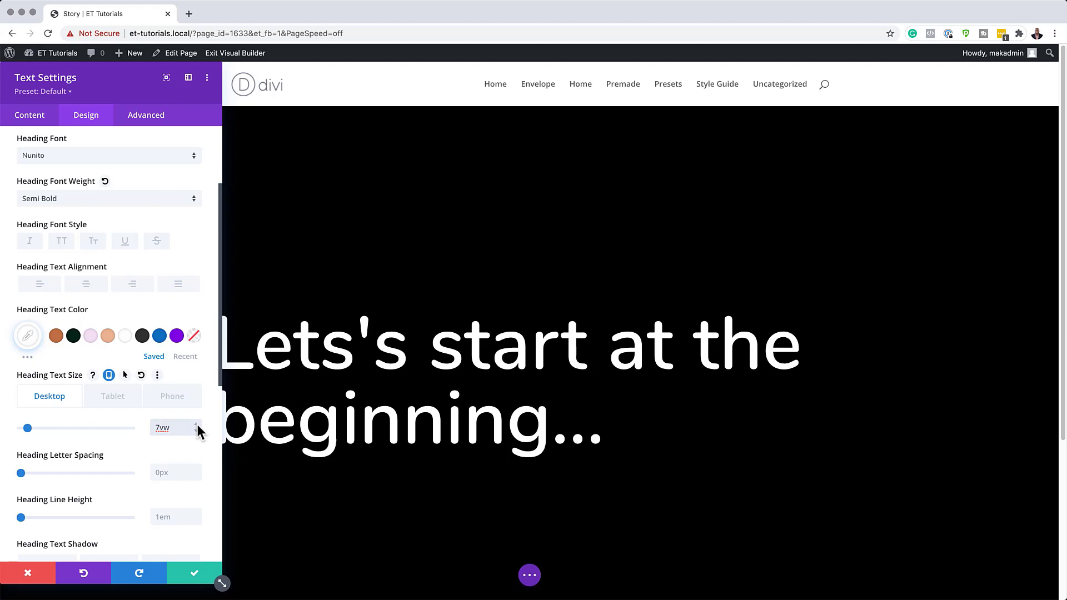
pyautogui.click(196, 426)
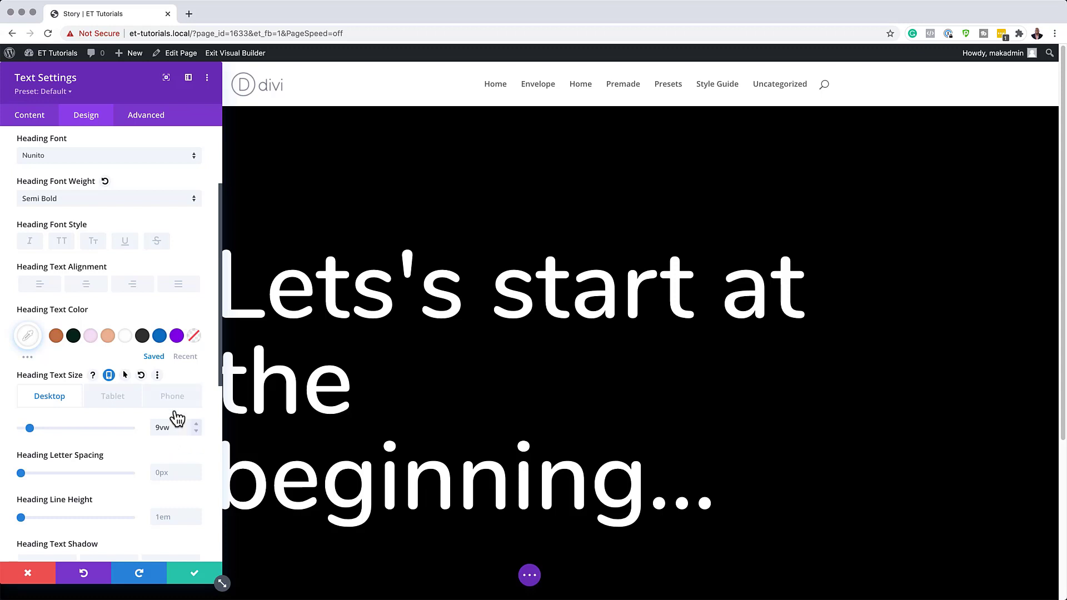
pyautogui.click(182, 408)
pyautogui.click(196, 425)
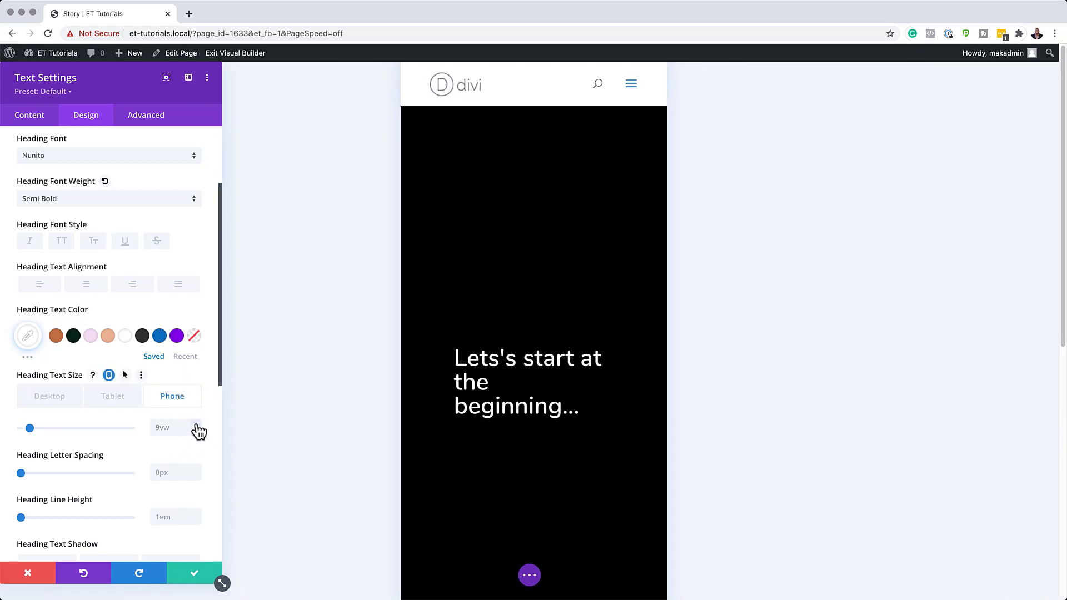
pyautogui.click(196, 425)
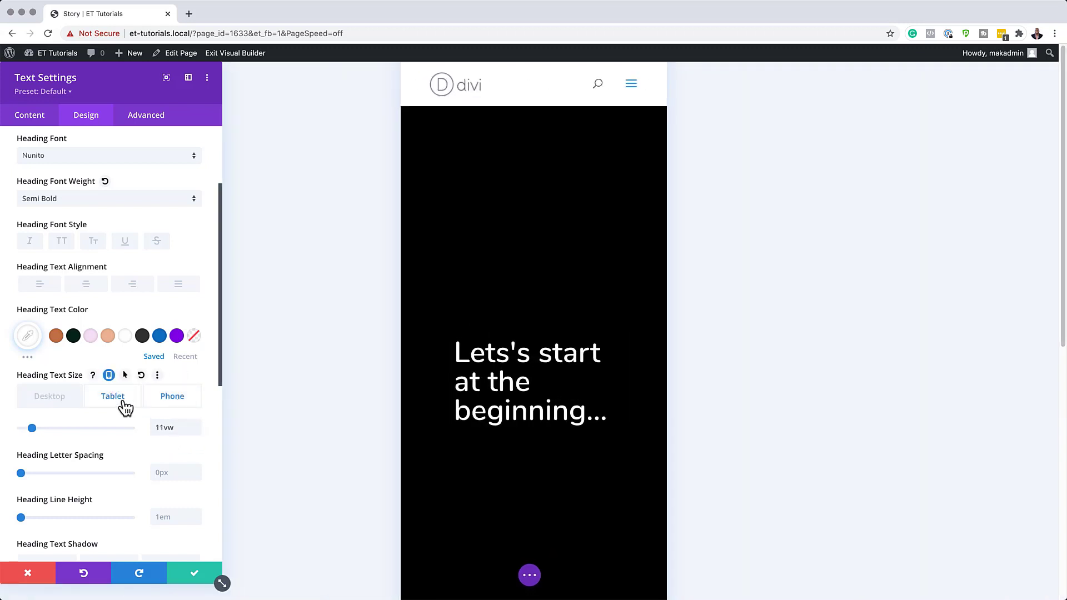
# Check the heading in the tablet view and set its desktop text size to 7vw.
pyautogui.click(117, 405)
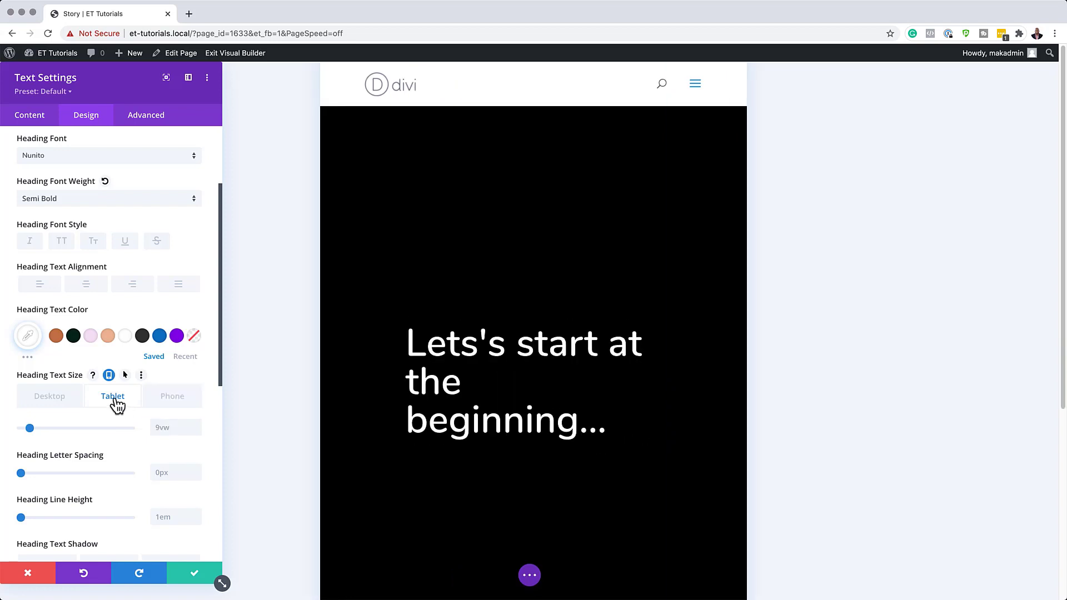
pyautogui.click(55, 407)
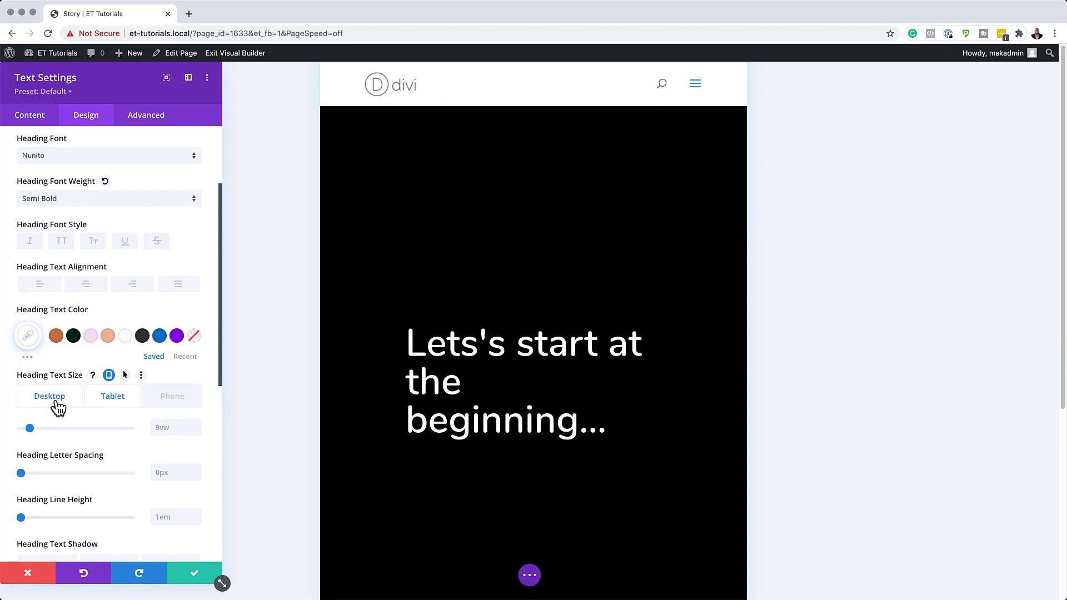
pyautogui.click(197, 432)
pyautogui.click(197, 432)
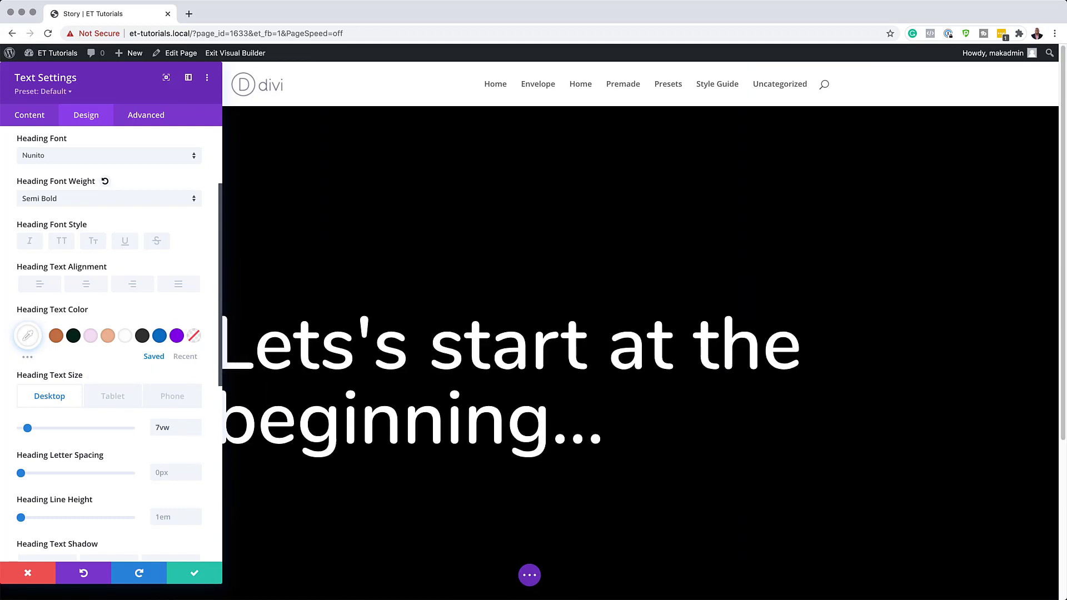
# Enable the vertical motion scroll effect for the heading text module.
pyautogui.scroll(-2, 118, 492)
pyautogui.scroll(-10, 118, 491)
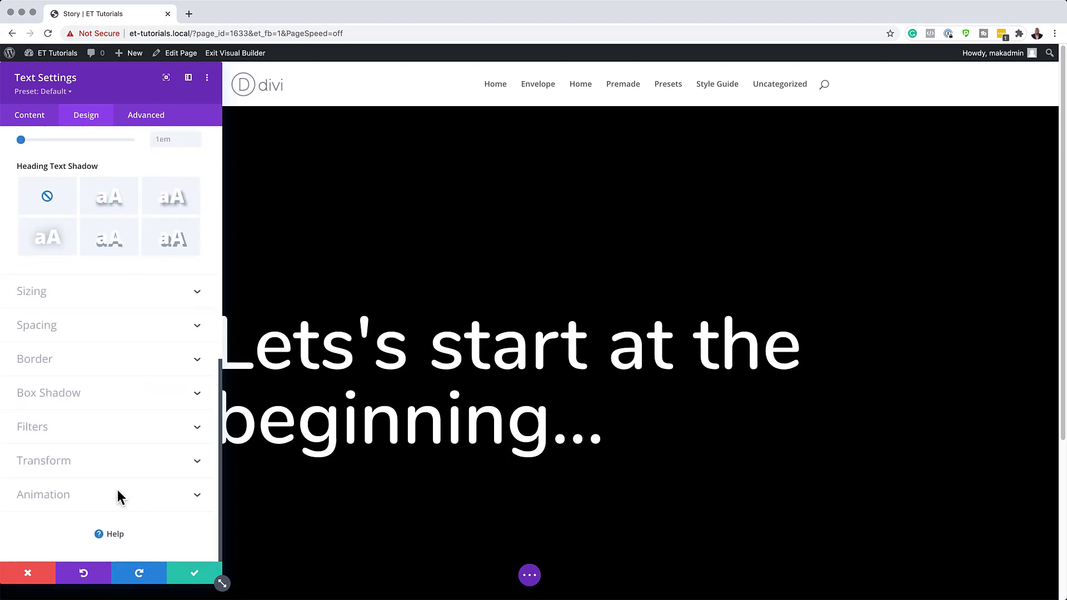
pyautogui.click(154, 115)
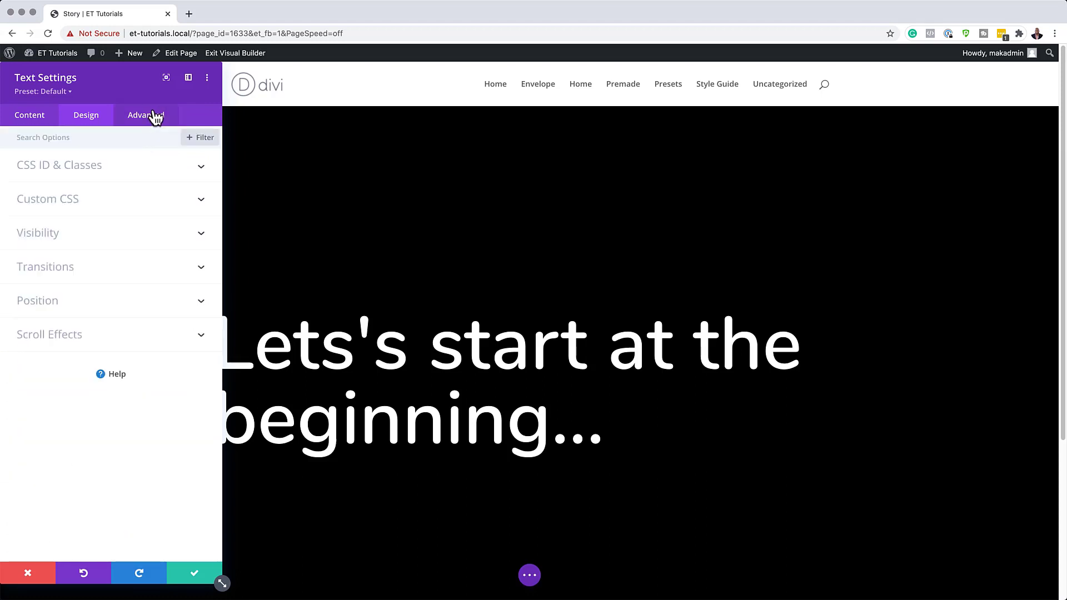
pyautogui.click(73, 336)
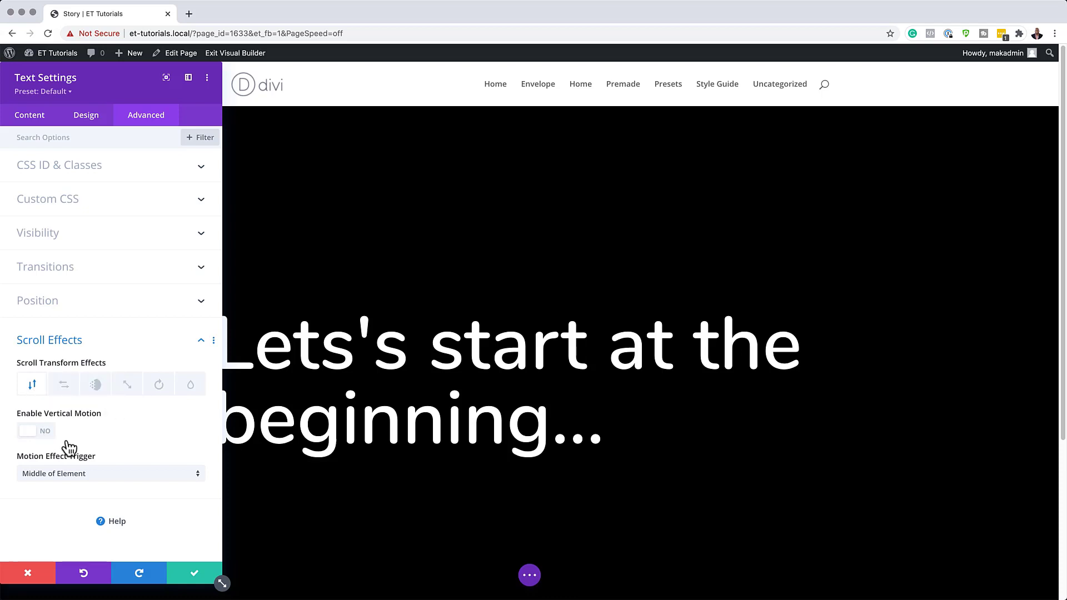
pyautogui.click(50, 441)
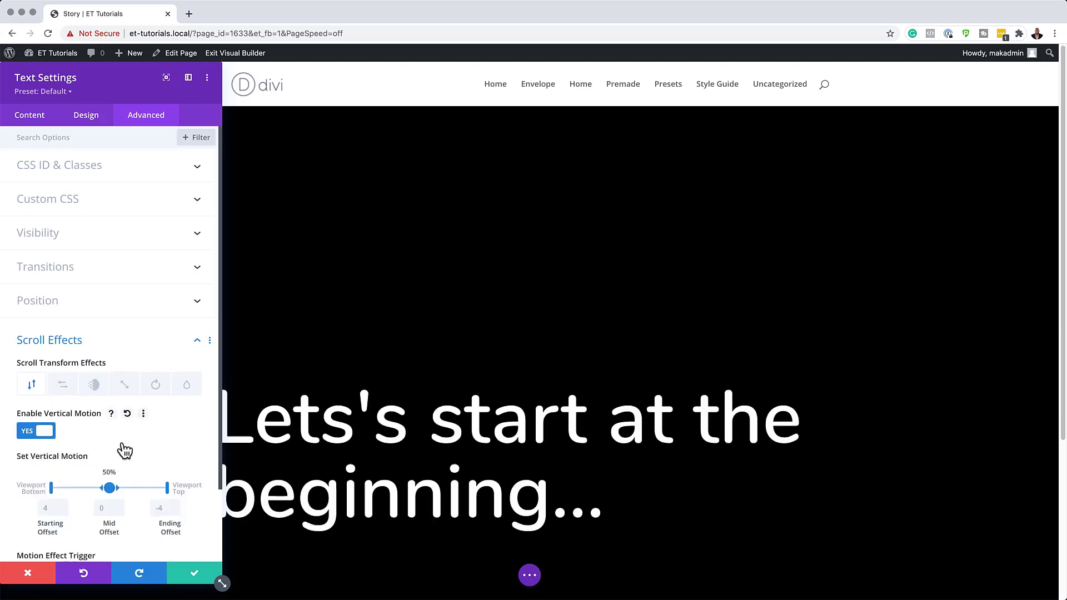
# Set vertical motion to start at 50% with offset 0 and reach its midpoint at 100%, with mid and ending offsets of 10.
pyautogui.scroll(-3, 124, 453)
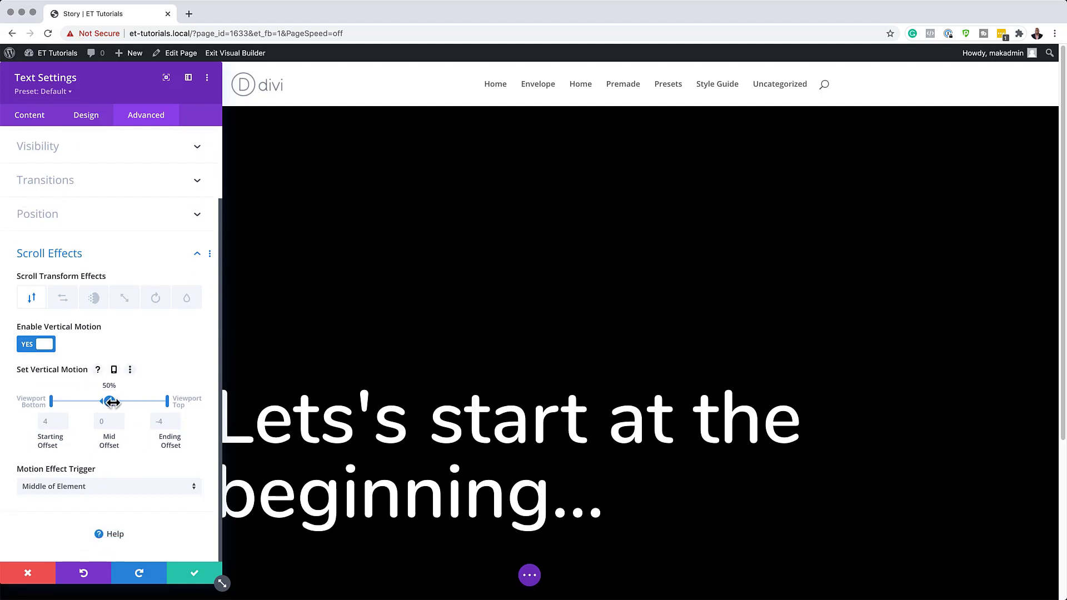
pyautogui.moveTo(111, 402); pyautogui.dragTo(167, 402)
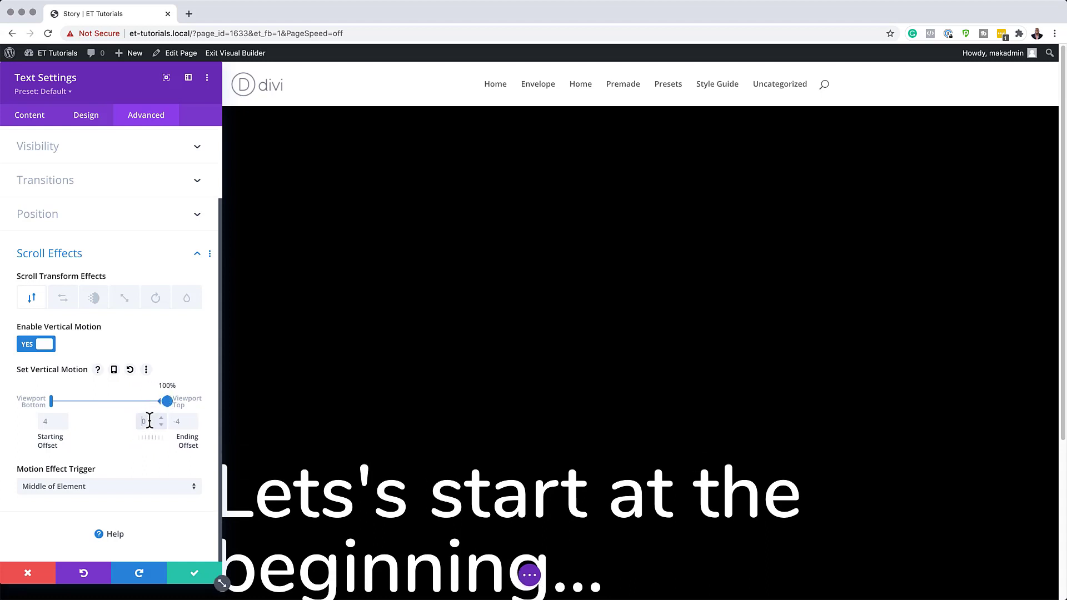
pyautogui.click(149, 421)
pyautogui.write('10')
pyautogui.click(184, 420)
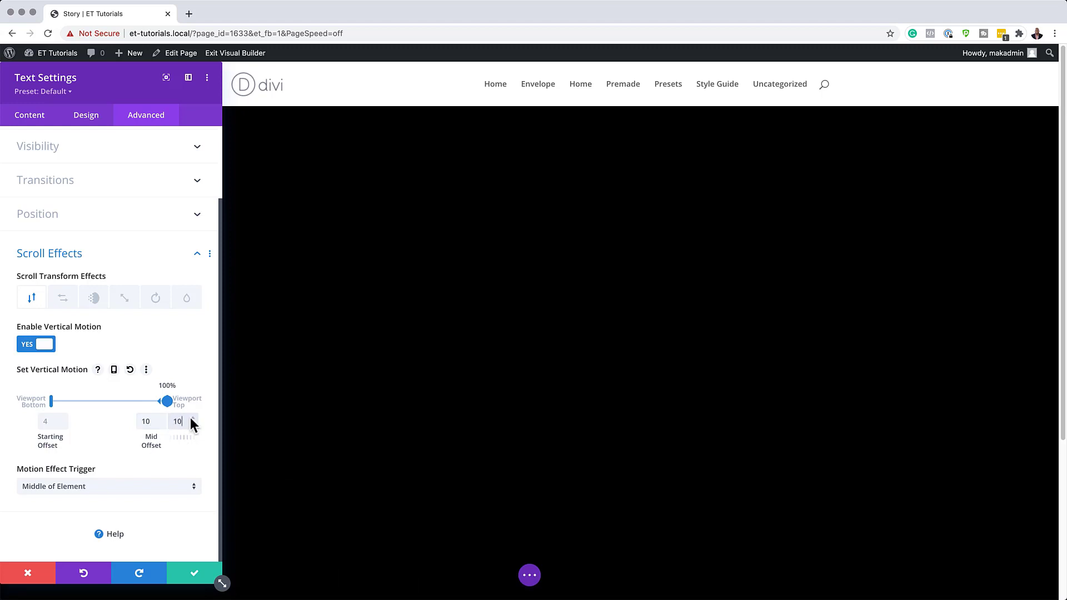
pyautogui.moveTo(51, 400); pyautogui.dragTo(109, 401)
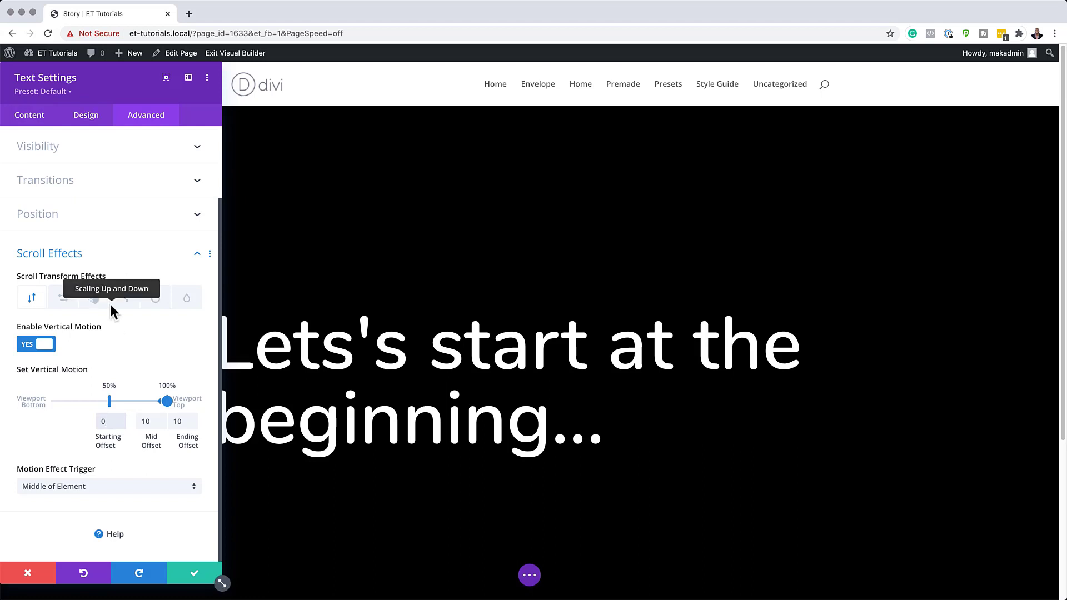
# Enable fading in and out, with 100% starting opacity, the midpoint at 55%, and 0% ending opacity at 62% of the viewport.
pyautogui.click(94, 298)
pyautogui.click(46, 435)
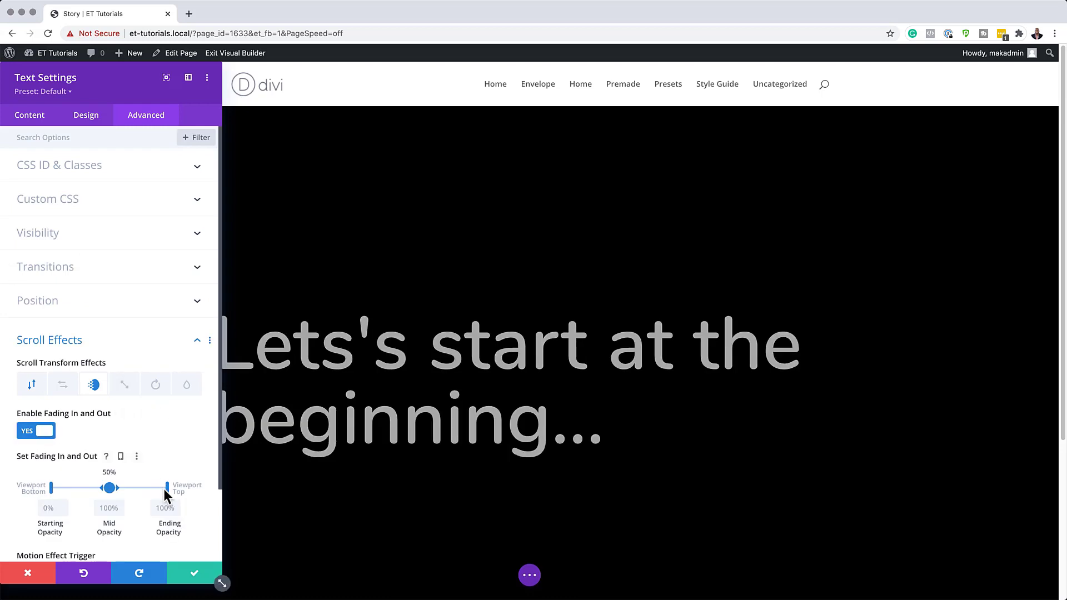
pyautogui.moveTo(168, 489); pyautogui.dragTo(115, 486)
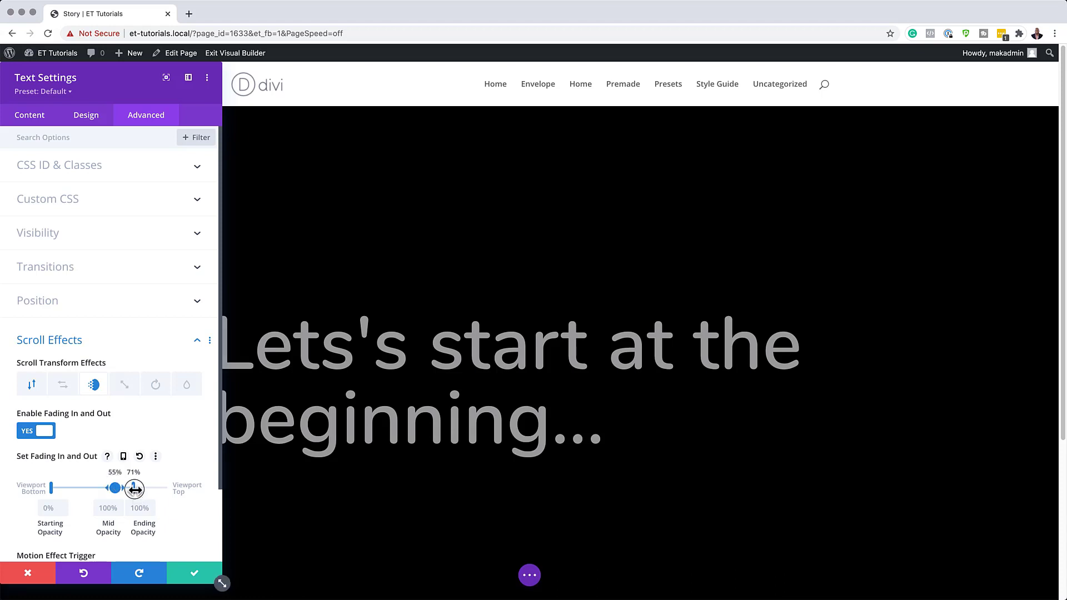
pyautogui.moveTo(134, 489); pyautogui.dragTo(125, 489)
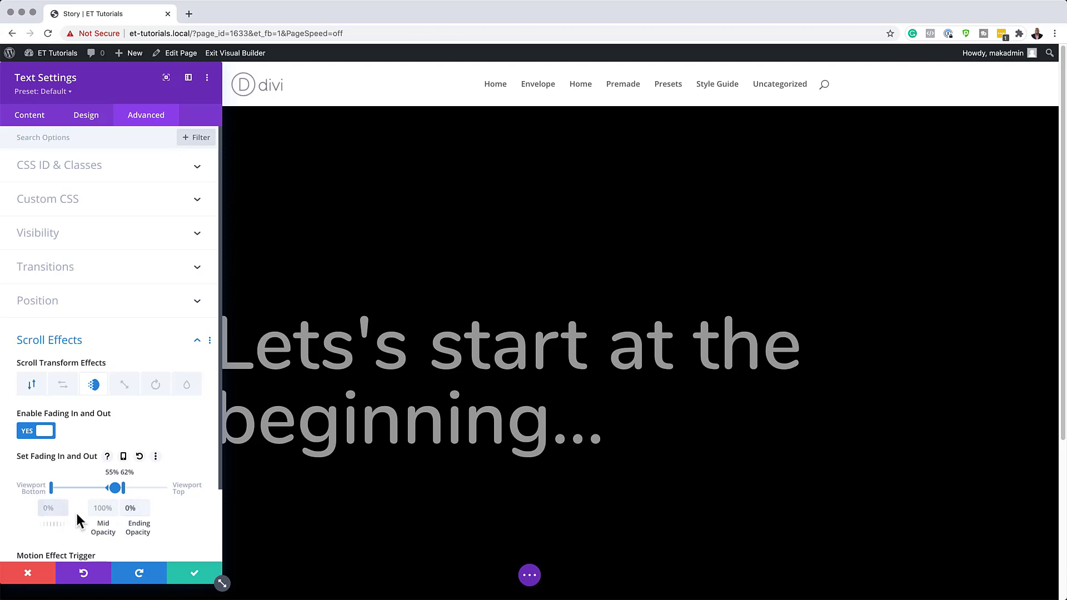
pyautogui.write('00')
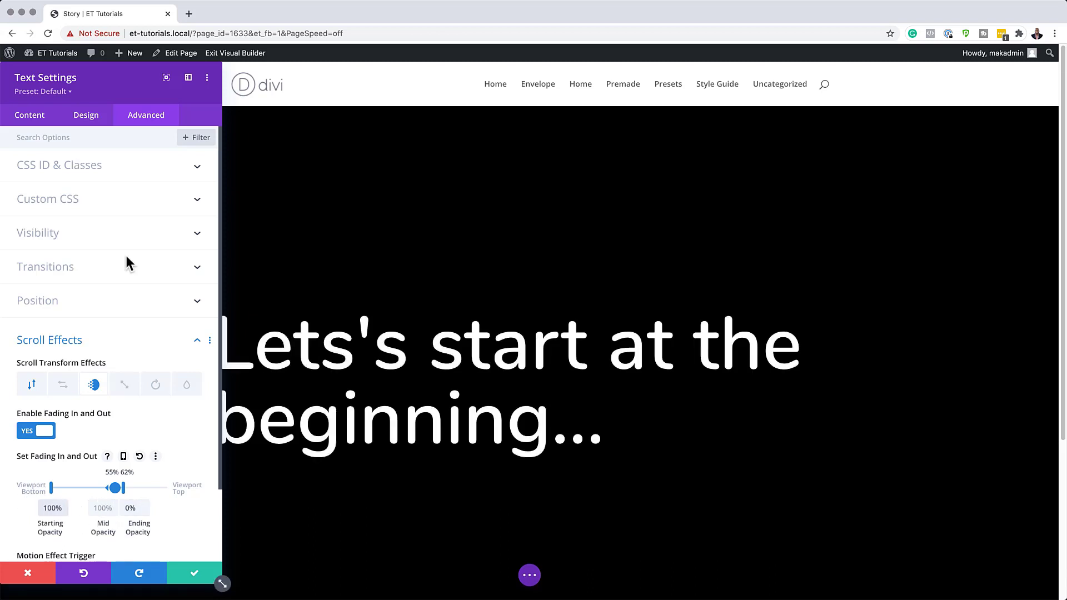
# Enable the scaling up and down scroll effect, starting at 40% of the viewport with a 100% starting scale.
pyautogui.click(126, 390)
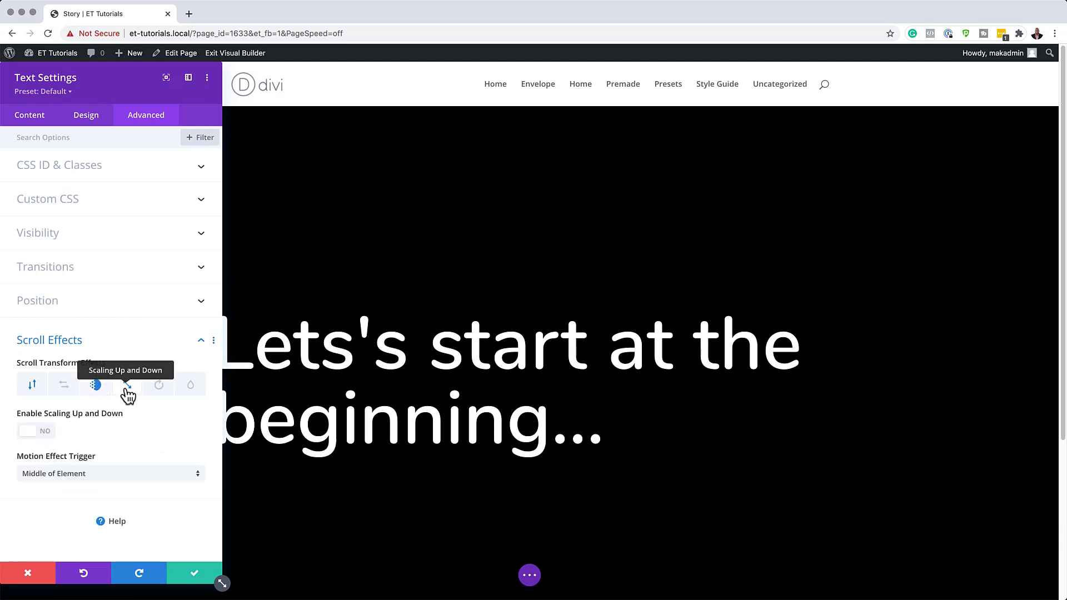
pyautogui.click(49, 433)
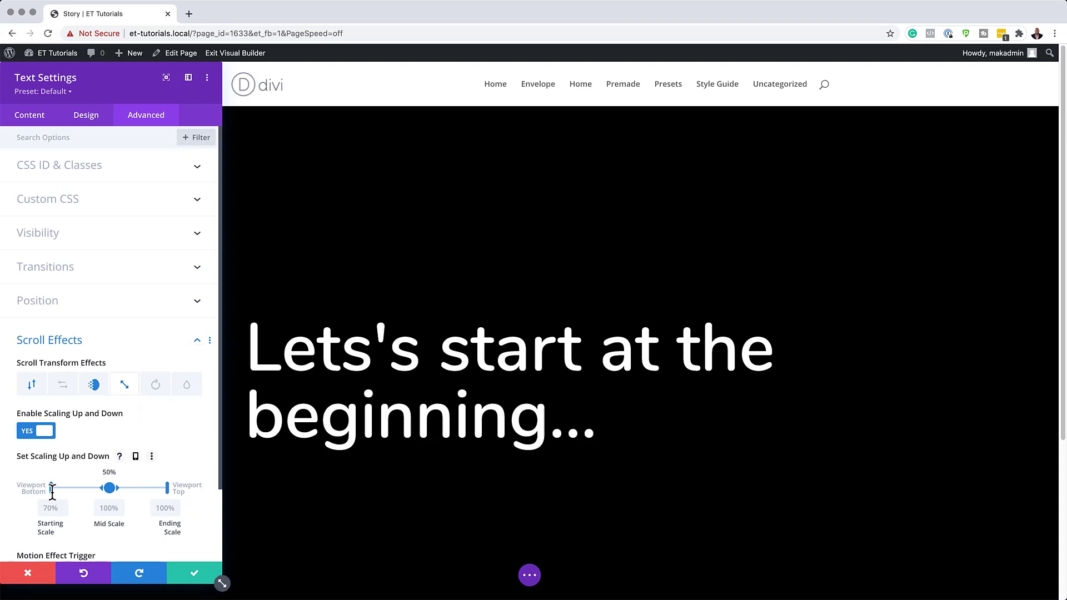
pyautogui.moveTo(52, 489); pyautogui.dragTo(98, 488)
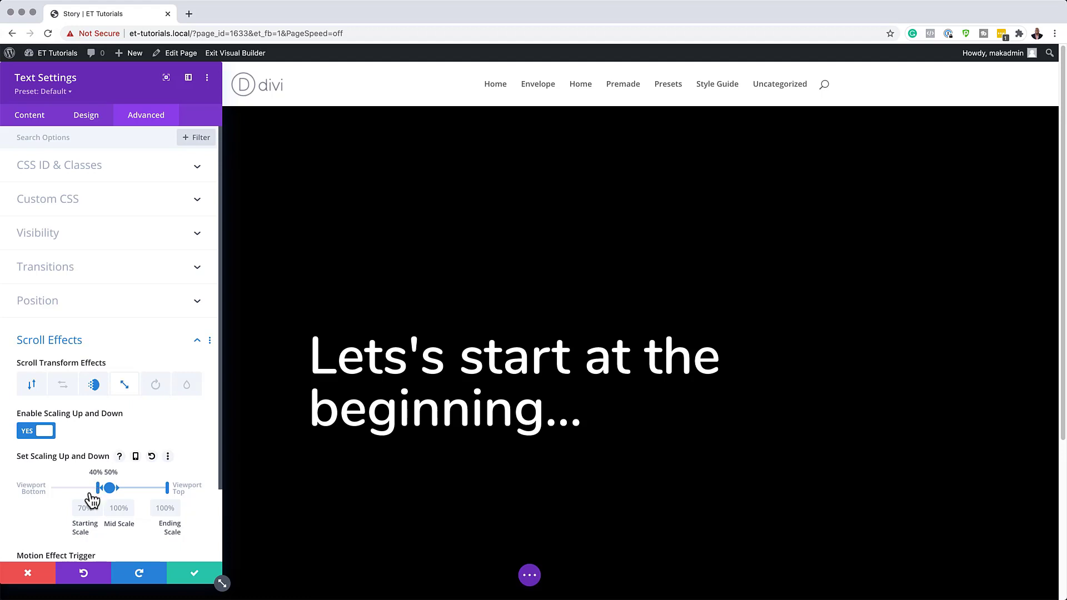
pyautogui.click(83, 508)
pyautogui.write('100')
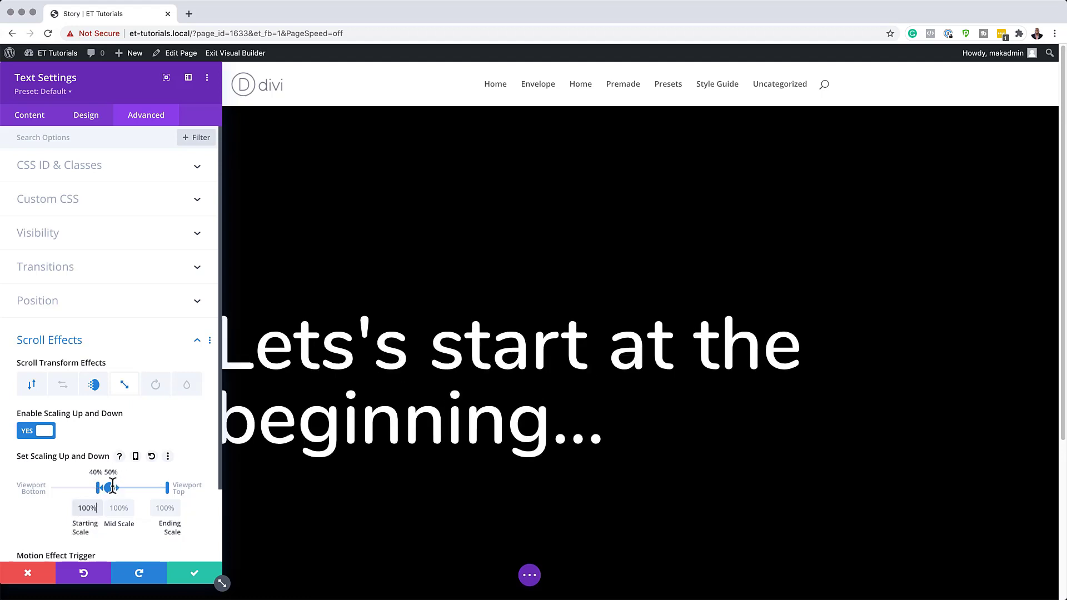
# Set the scaling midpoint to 74% with a 95% mid scale and 90% ending scale, and save the text module settings.
pyautogui.moveTo(110, 488); pyautogui.dragTo(138, 488)
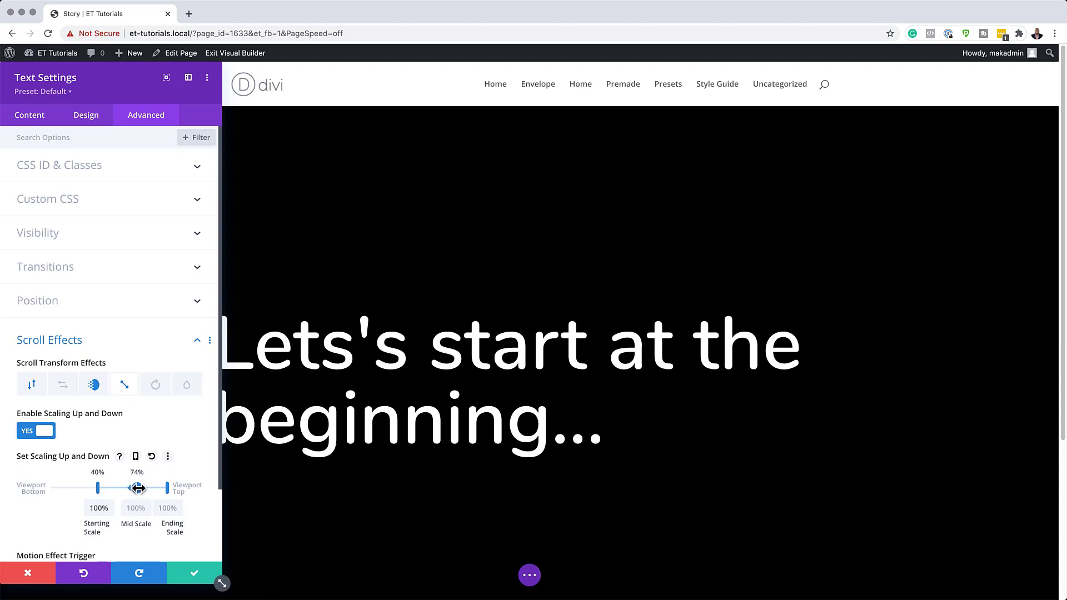
pyautogui.click(135, 503)
pyautogui.click(168, 507)
pyautogui.write('90')
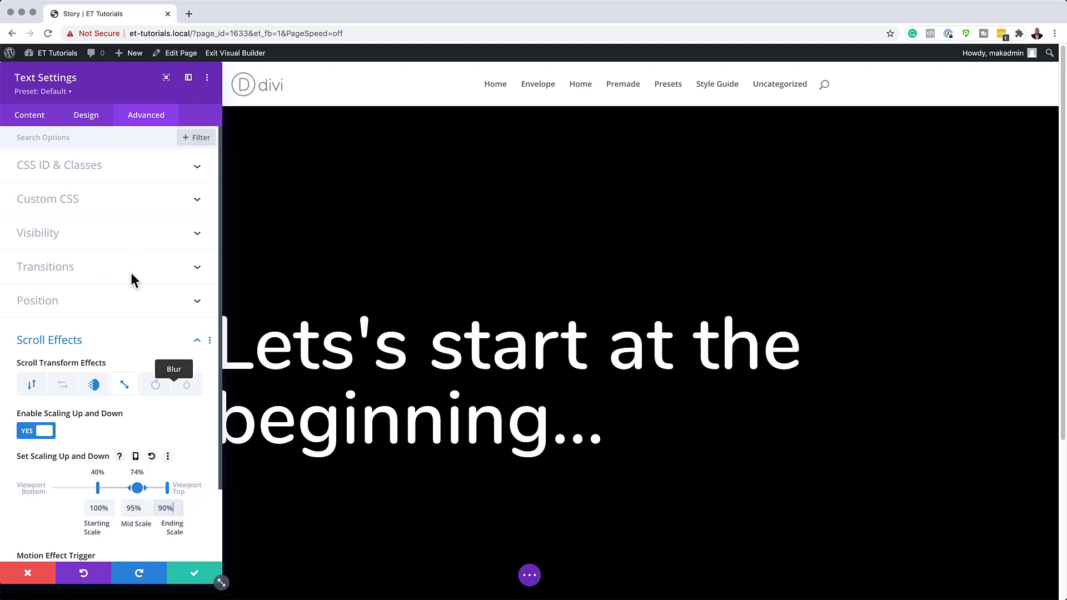
pyautogui.click(196, 574)
# Duplicate the full-height black section containing the heading.
pyautogui.scroll(-4, 552, 337)
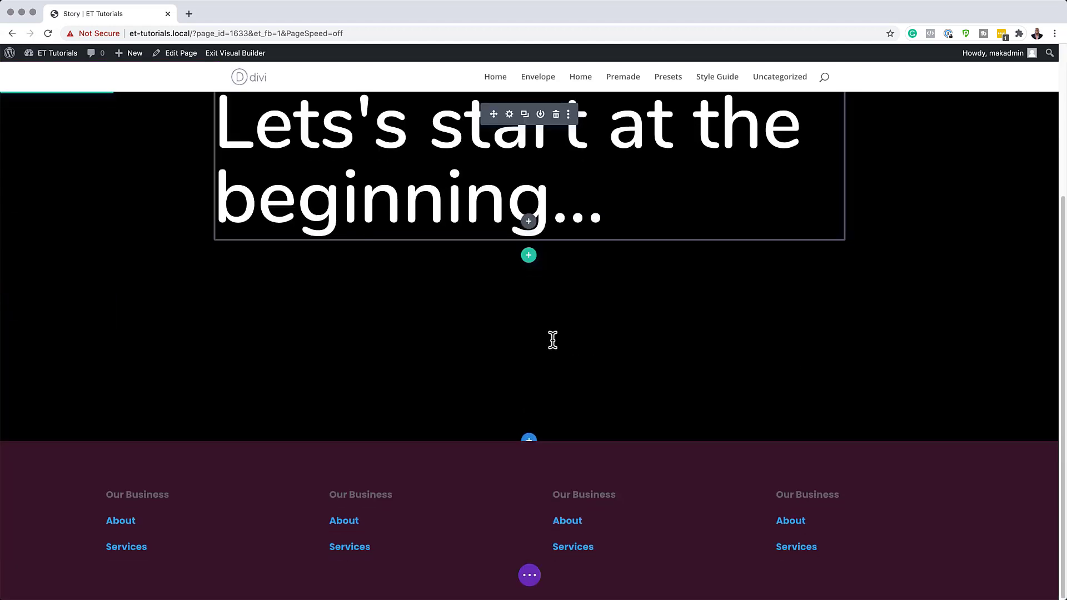
pyautogui.scroll(4, 336, 309)
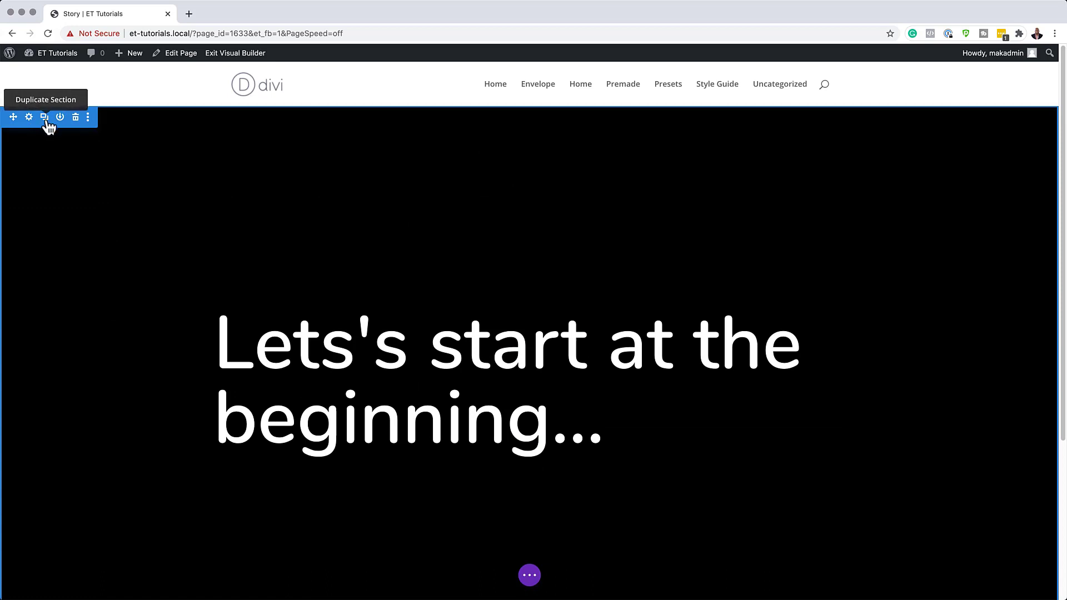
pyautogui.click(45, 119)
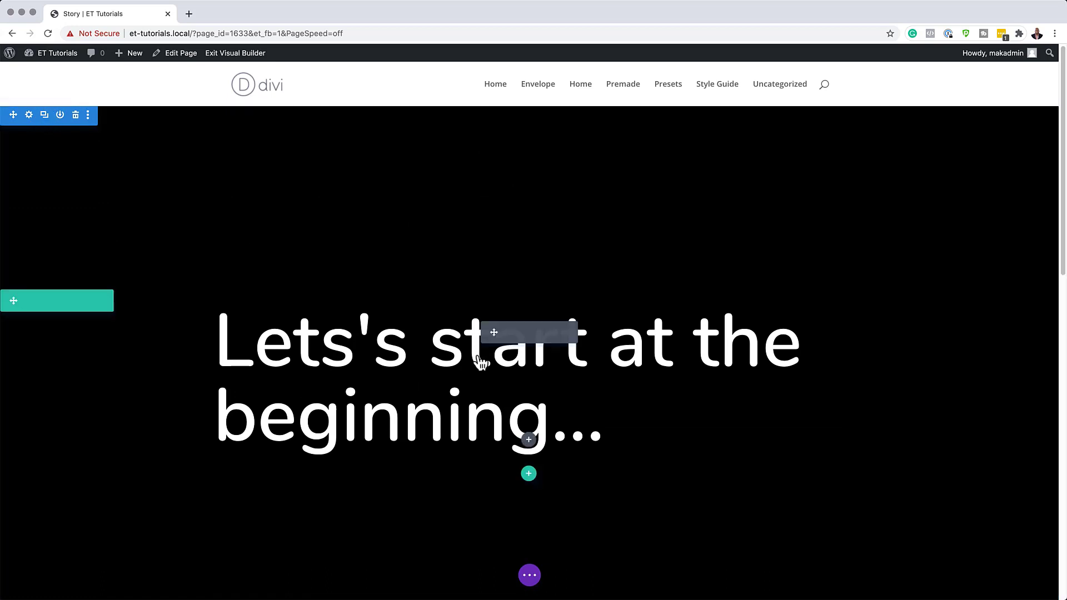
# Replace the heading text in the duplicated section with "Our company was founded back in 2013".
pyautogui.scroll(-5, 477, 361)
pyautogui.scroll(-4, 479, 356)
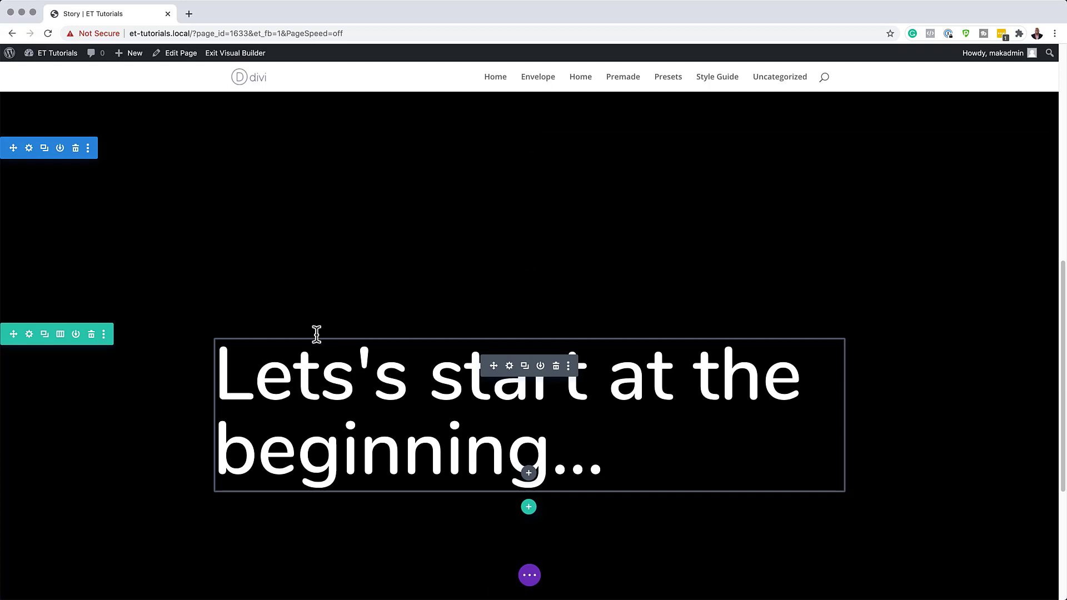
pyautogui.scroll(-1, 417, 451)
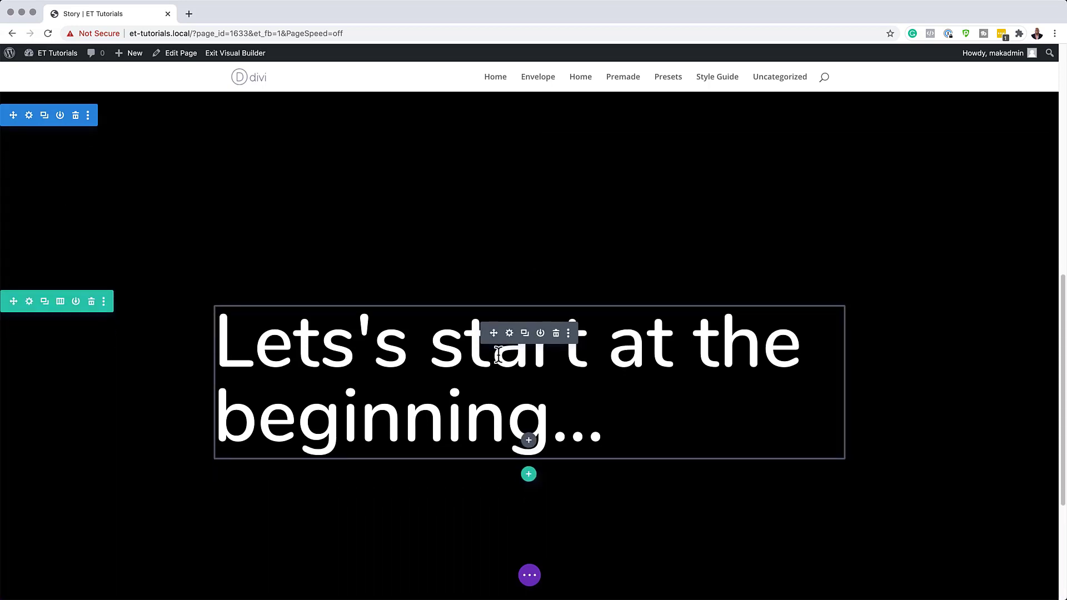
pyautogui.click(510, 333)
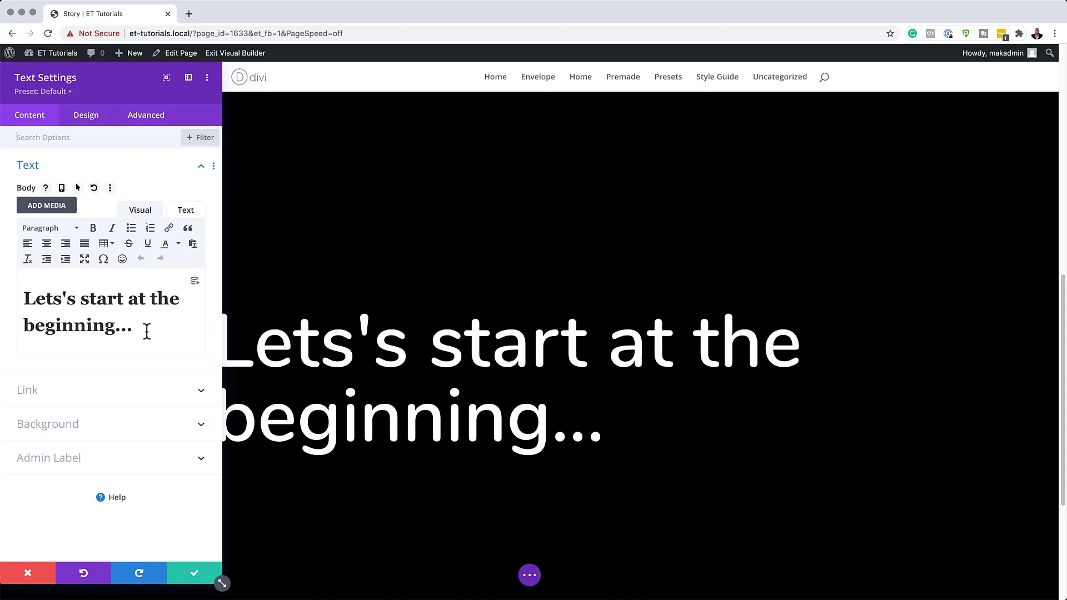
pyautogui.moveTo(145, 332); pyautogui.dragTo(12, 282)
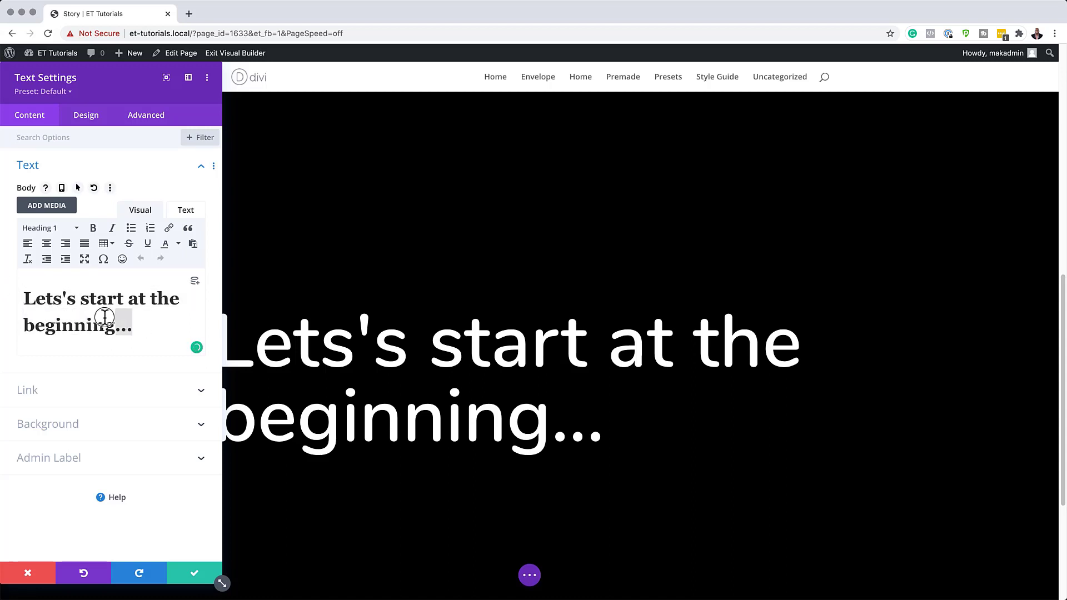
pyautogui.write('Our company was founded back in 2013')
# Change the format of the whole "Our company was founded back in 2013" text to Heading 2.
pyautogui.moveTo(71, 355); pyautogui.dragTo(12, 301)
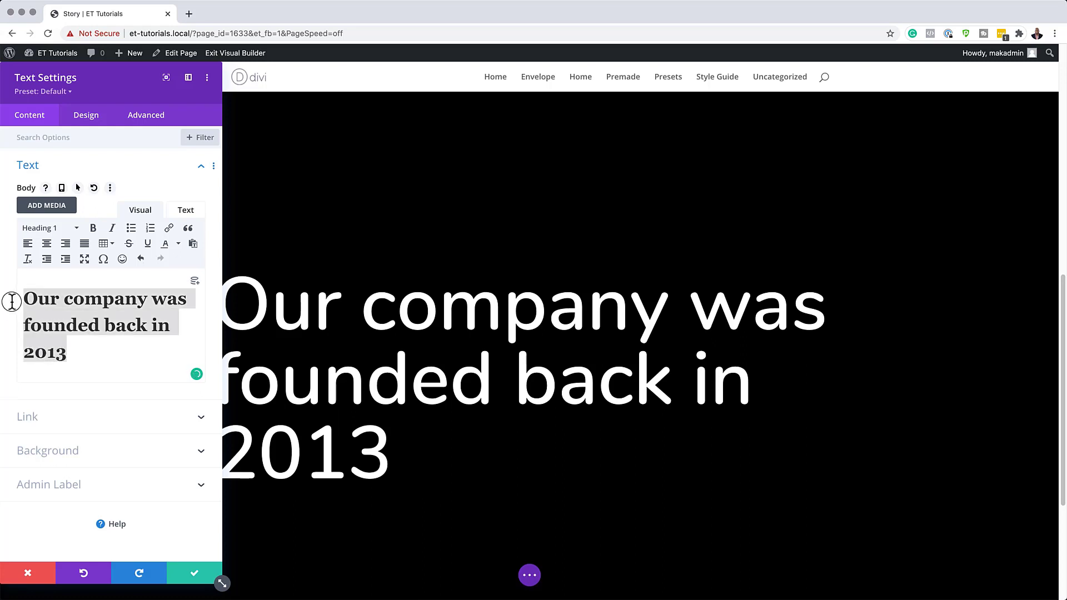
pyautogui.click(37, 228)
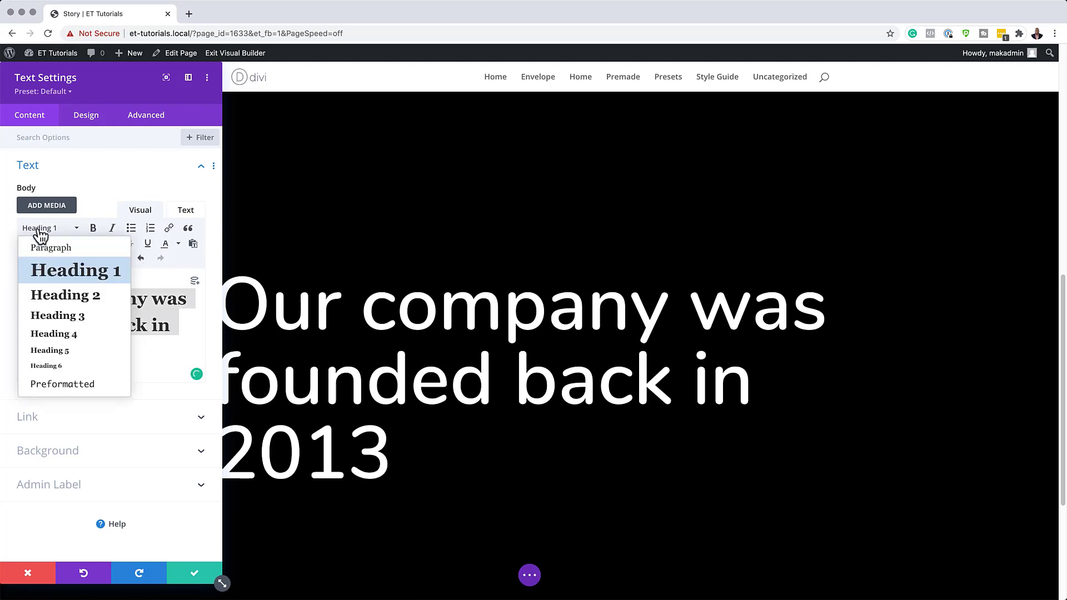
pyautogui.click(81, 299)
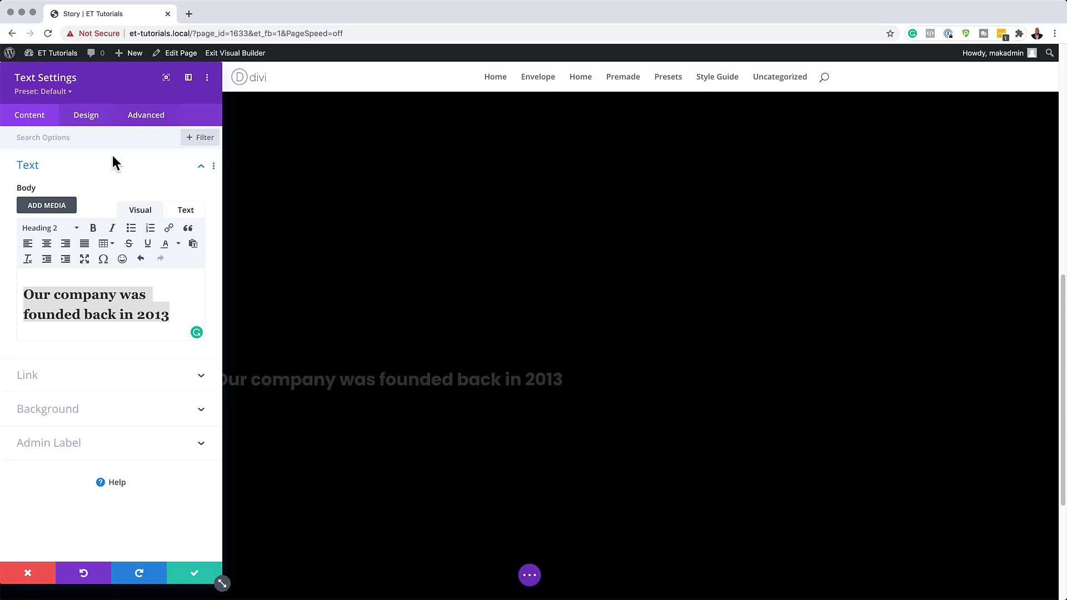
# Set the H2 heading font to Nunito with a Semi Bold weight.
pyautogui.click(85, 114)
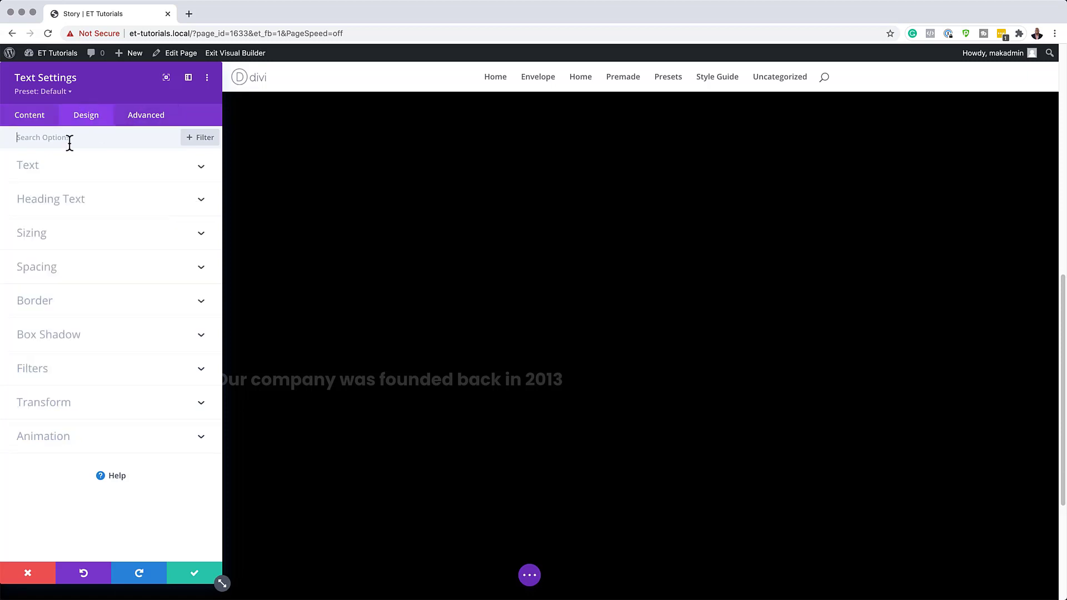
pyautogui.click(51, 203)
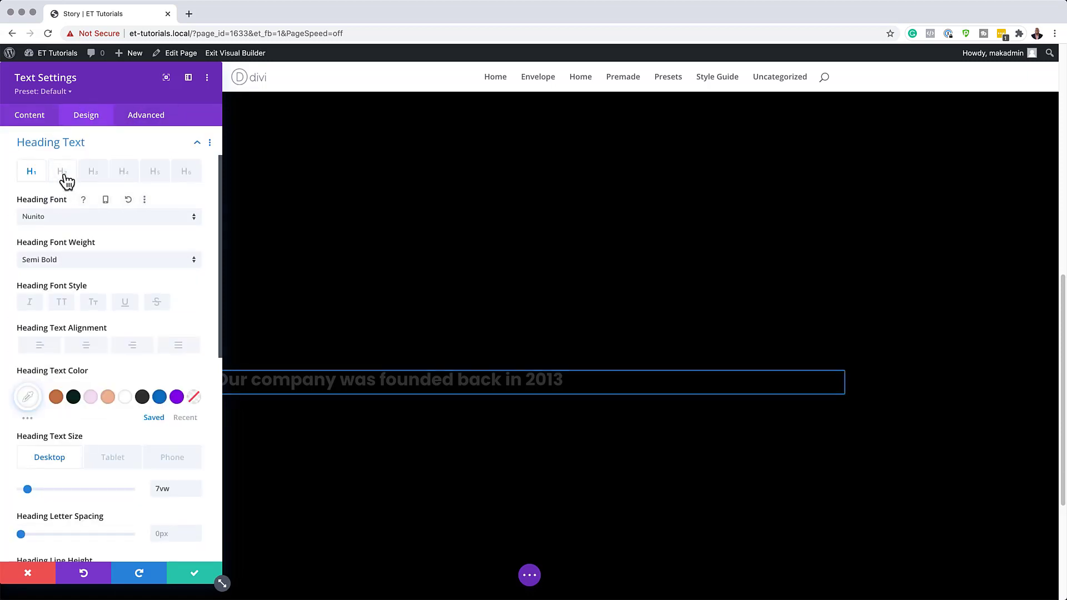
pyautogui.click(64, 174)
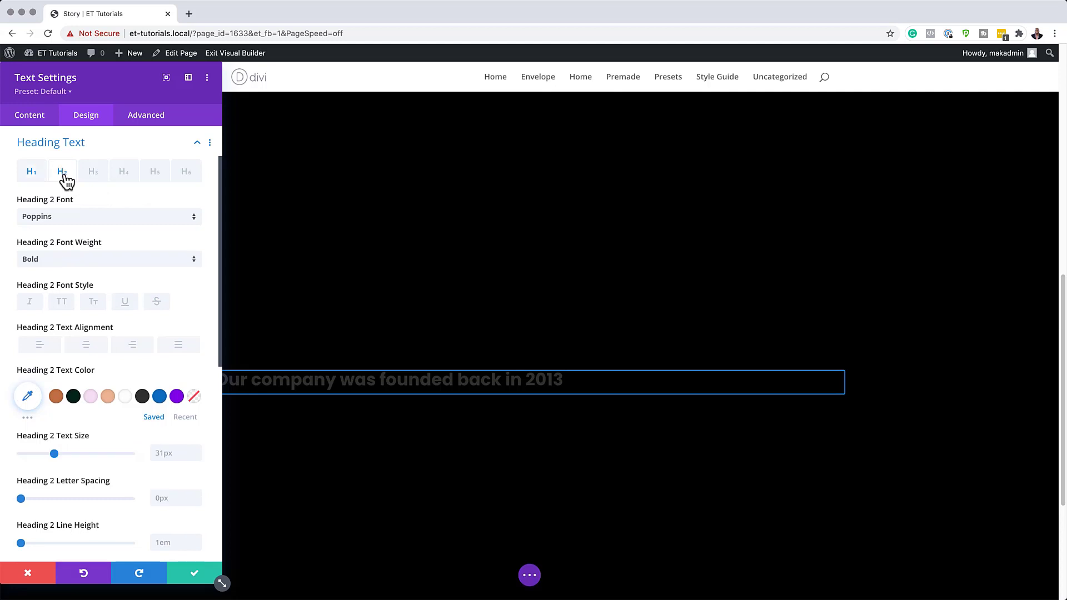
pyautogui.click(73, 220)
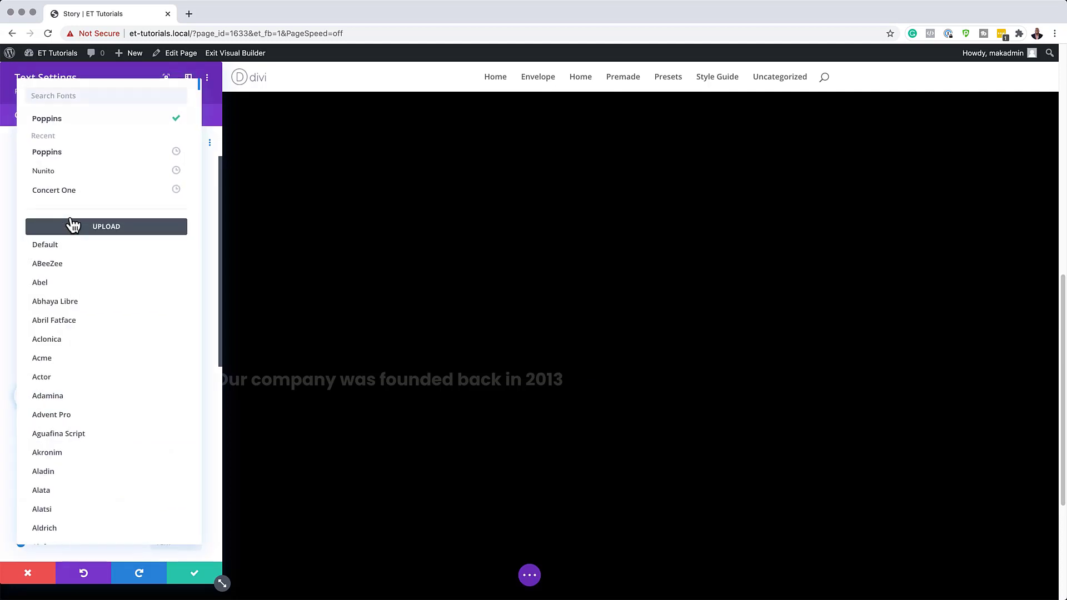
pyautogui.click(77, 176)
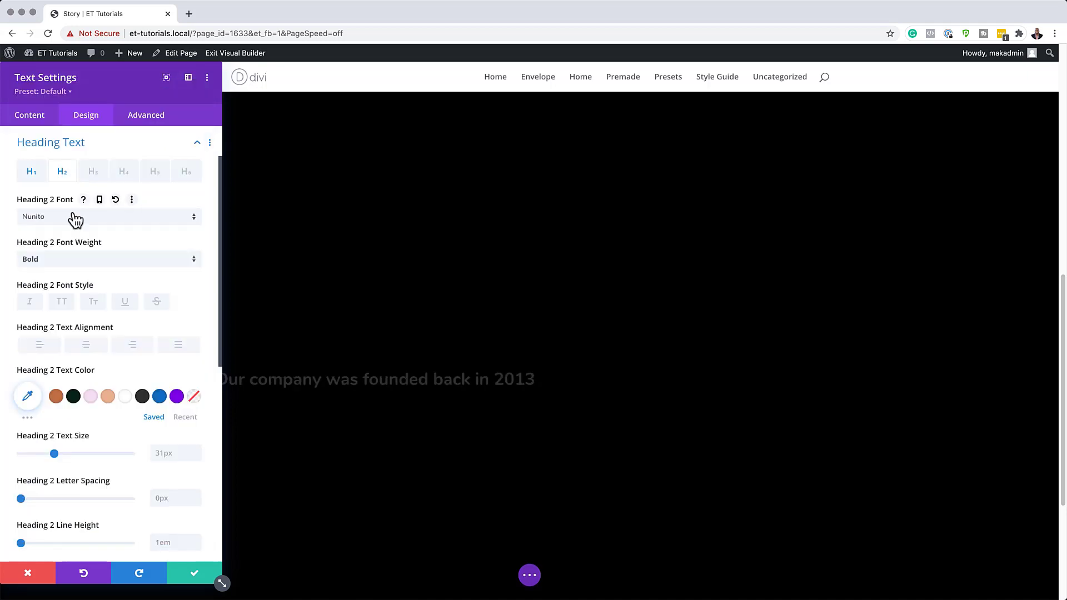
pyautogui.click(60, 262)
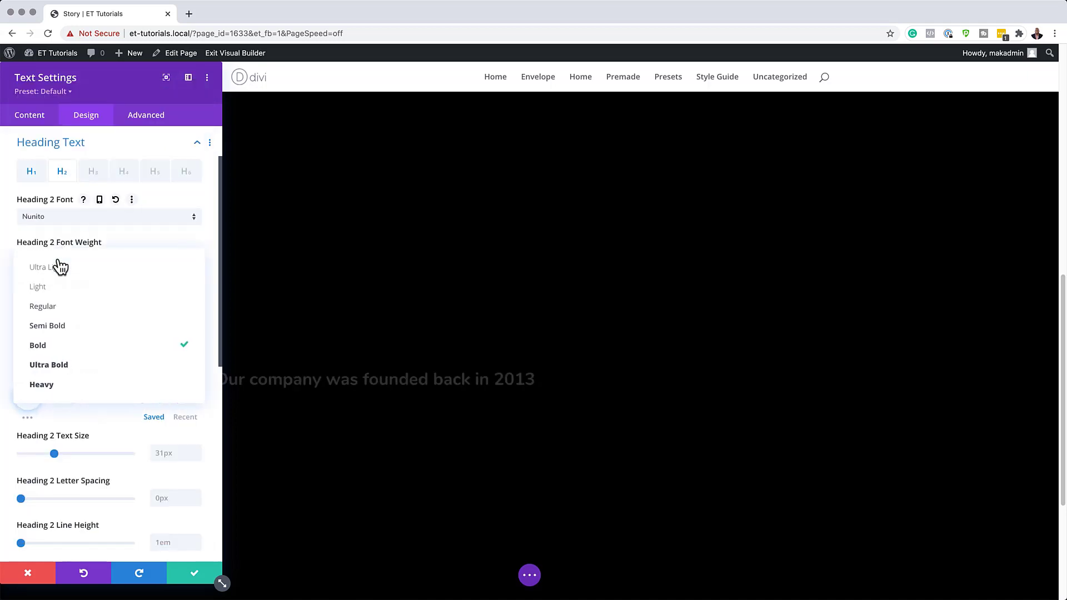
pyautogui.click(94, 324)
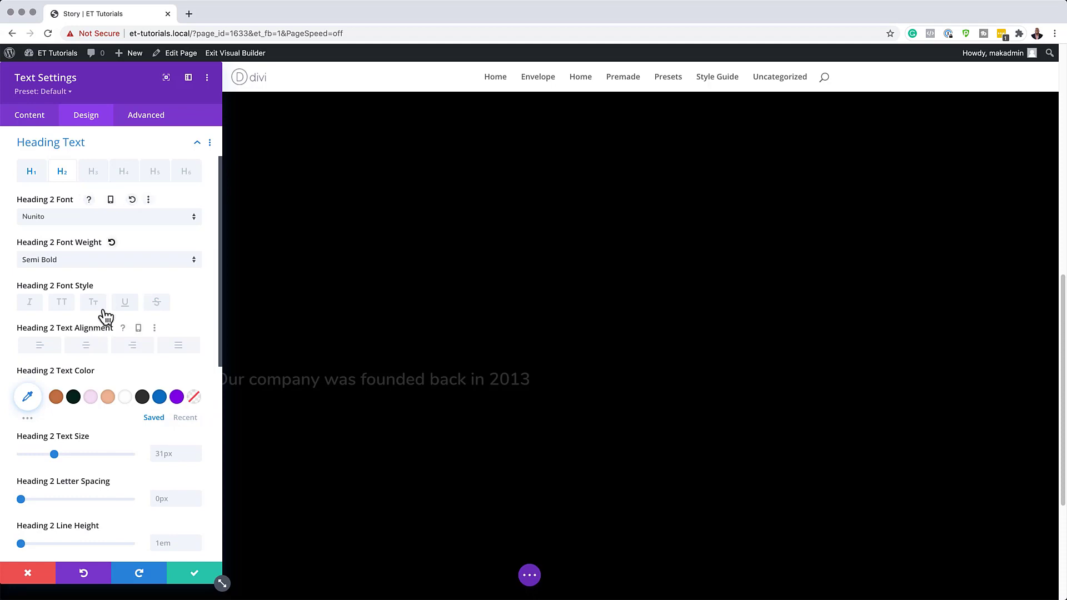
# Make the H2 heading text white and size it 5vw on desktop, 7vw on tablet and 8vw on phone.
pyautogui.click(124, 398)
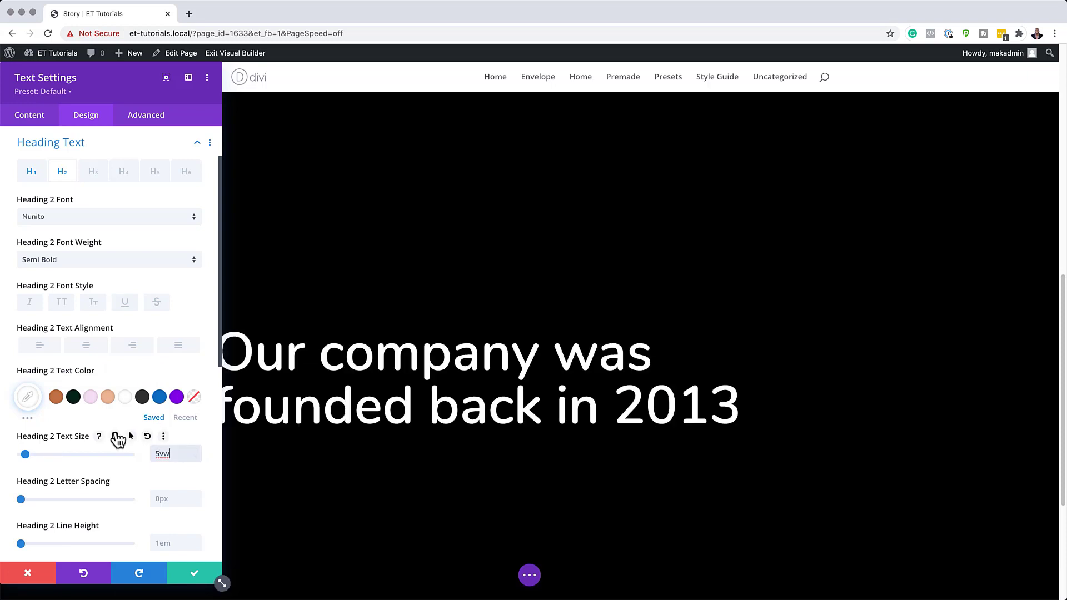
pyautogui.click(115, 437)
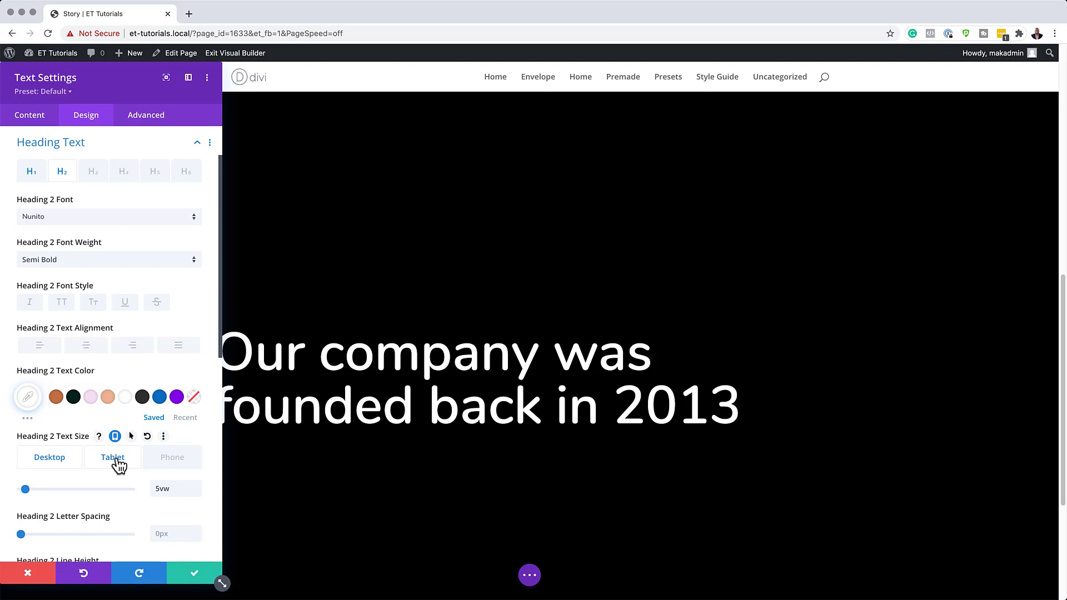
pyautogui.click(119, 459)
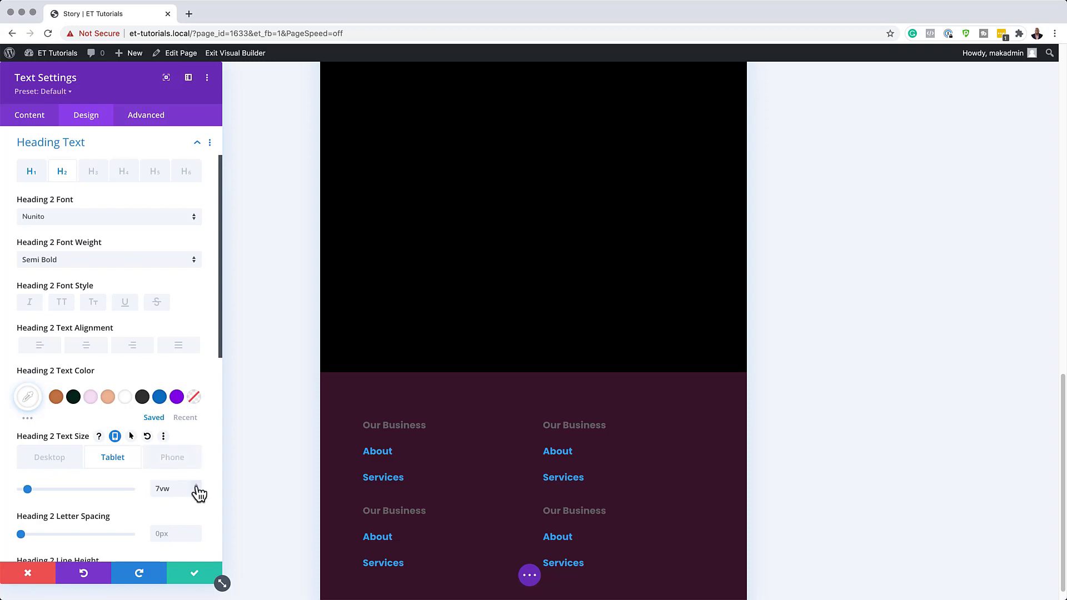
pyautogui.click(180, 457)
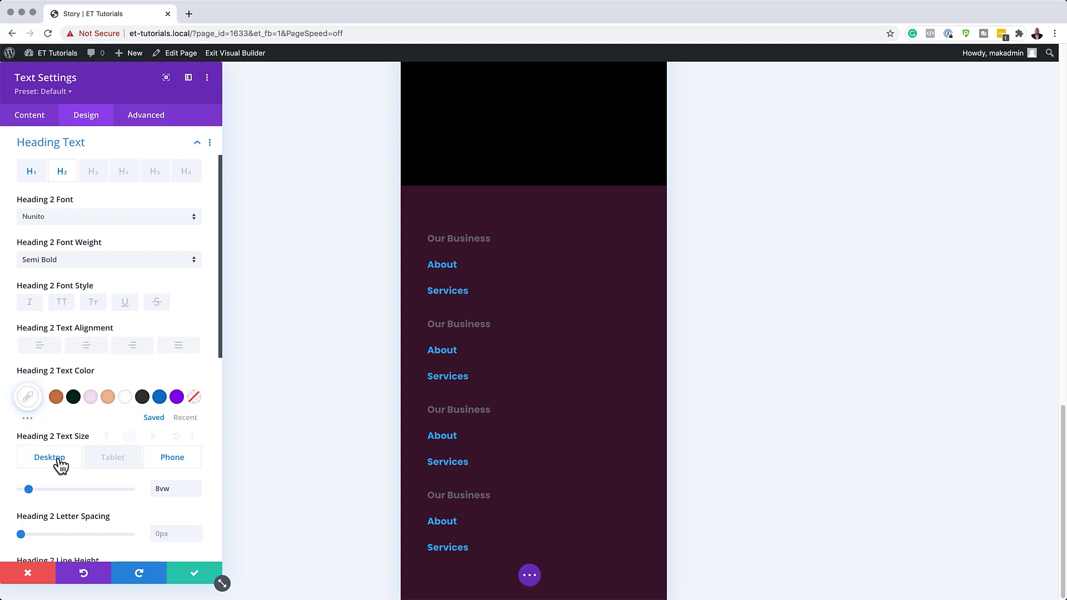
pyautogui.click(52, 457)
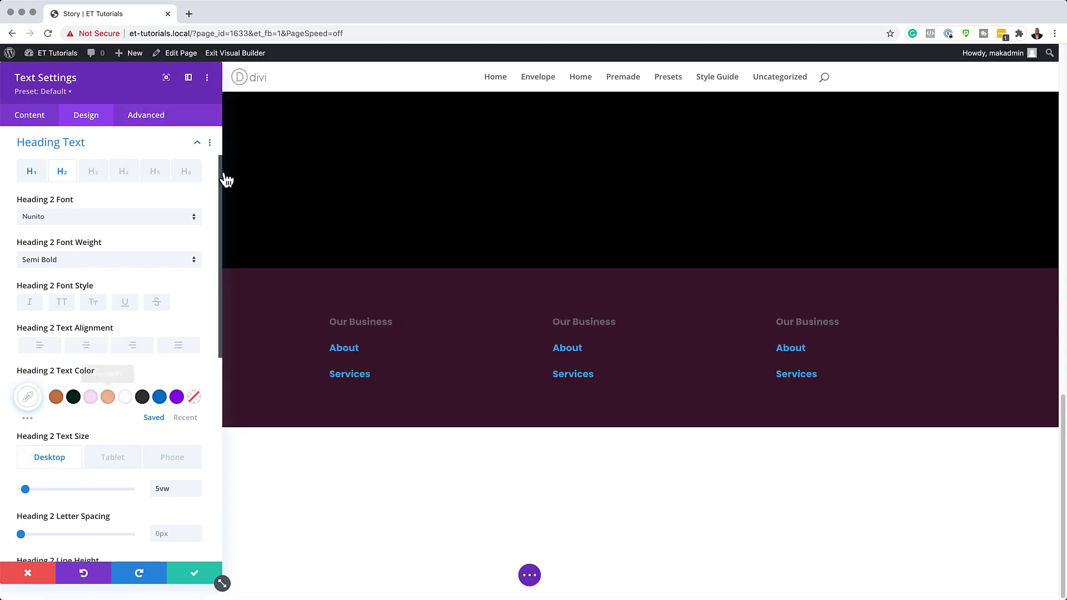
# Set the Heading 2 line height to 1.2em and save the heading's text settings.
pyautogui.moveTo(204, 82); pyautogui.dragTo(187, 65)
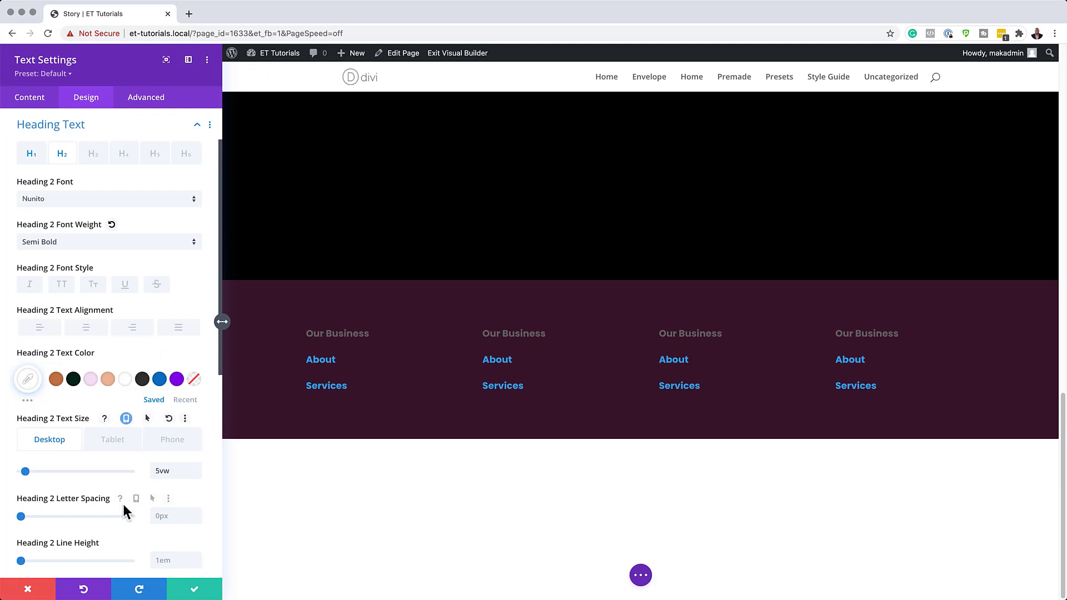
pyautogui.scroll(-3, 122, 504)
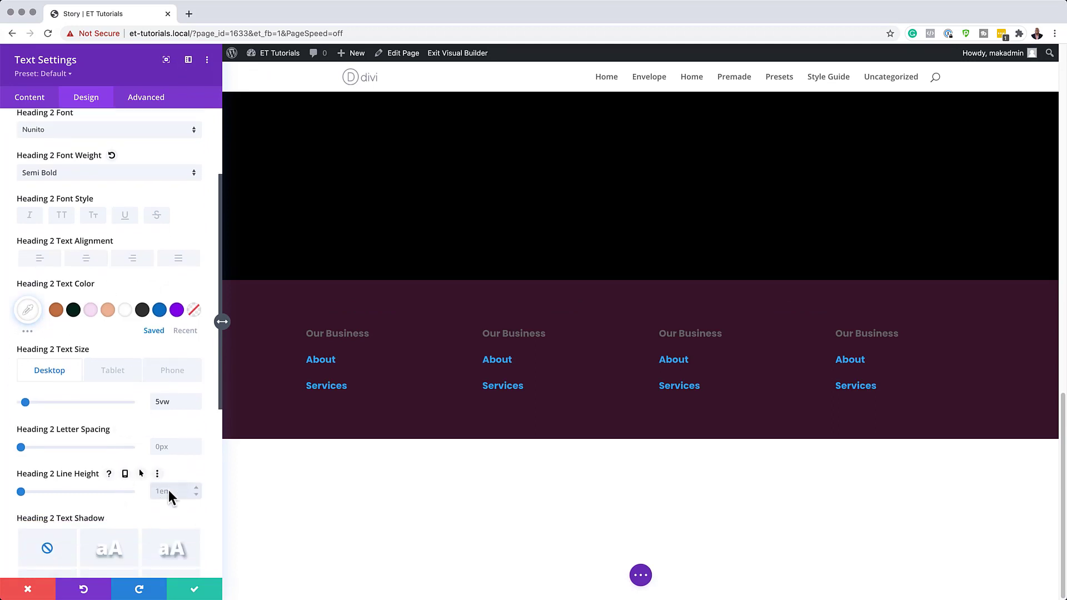
pyautogui.click(169, 491)
pyautogui.write('1.2em')
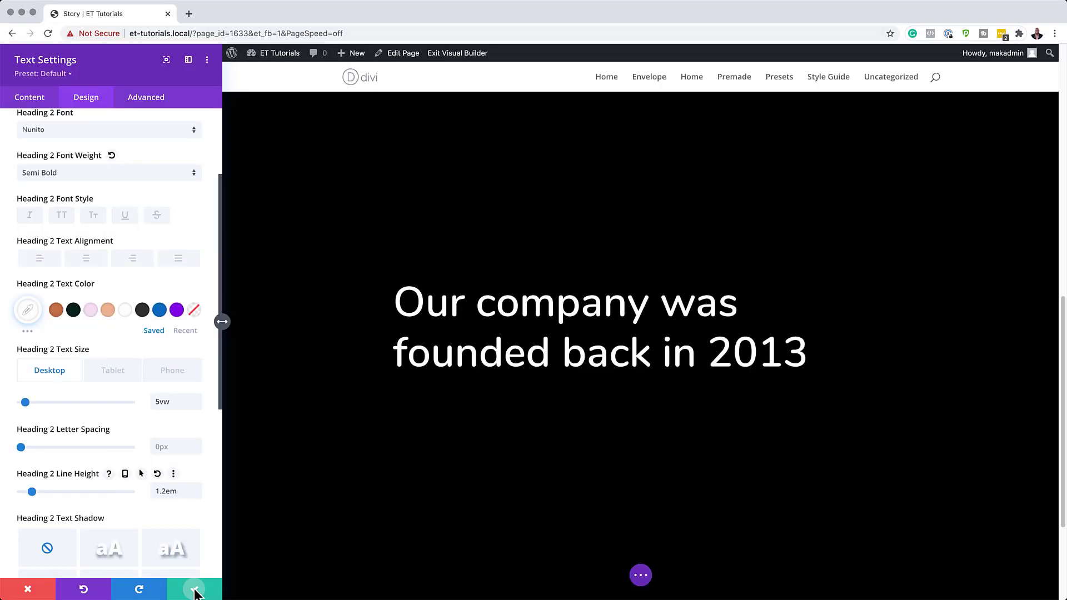
pyautogui.click(195, 589)
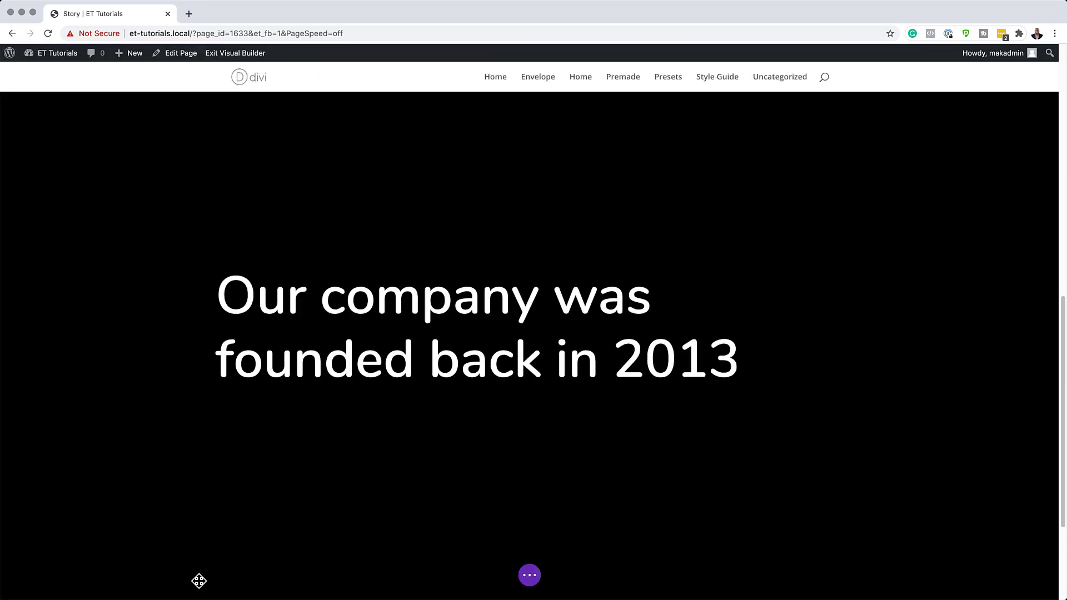
# Add a Text module directly below the "Our company was founded back in 2013" heading.
pyautogui.moveTo(526, 378)
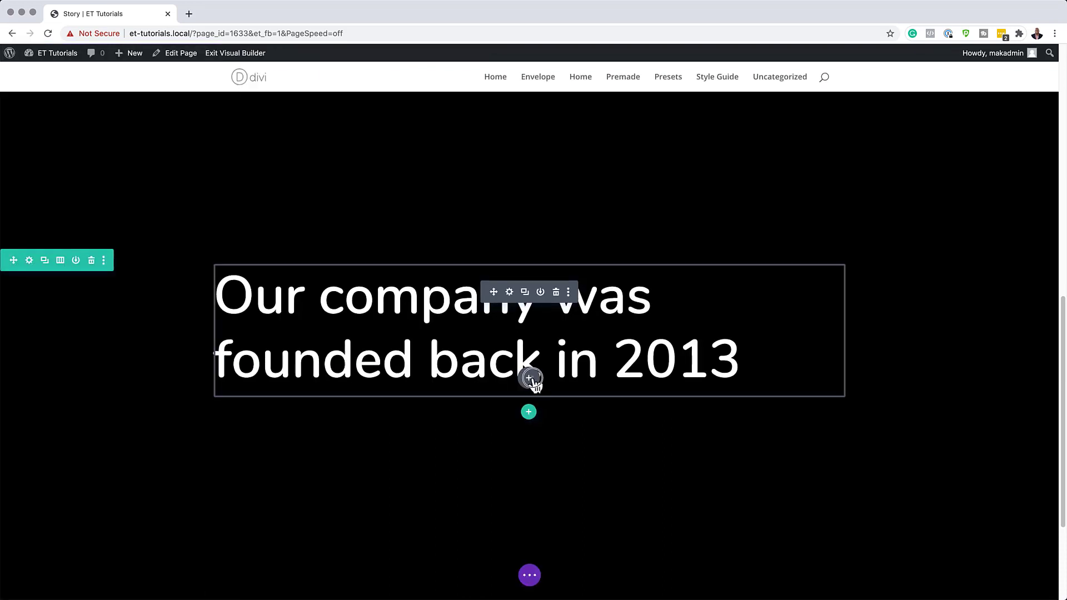
pyautogui.click(531, 379)
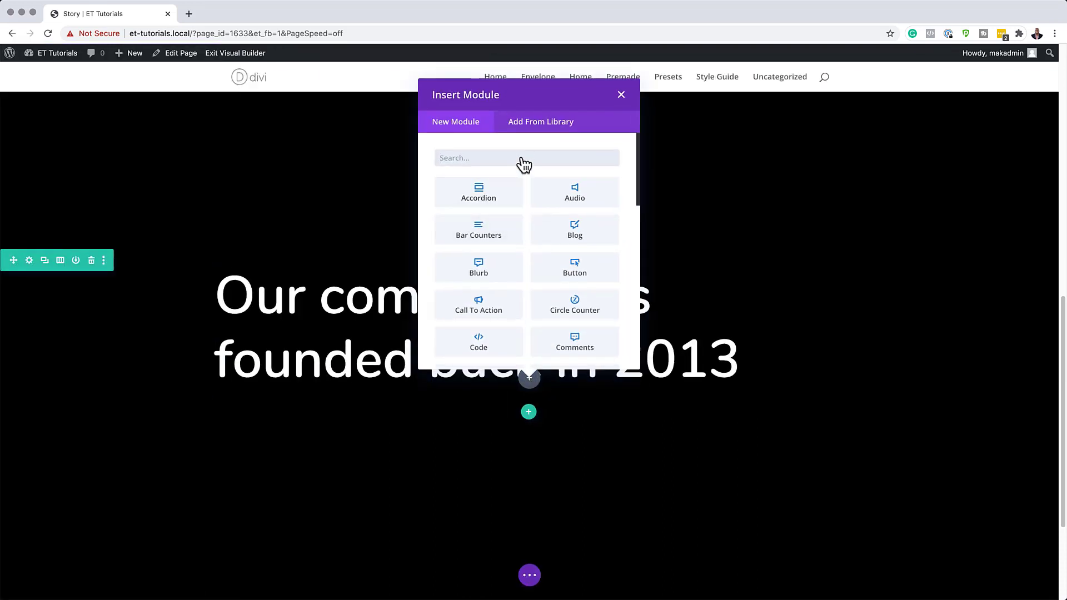
pyautogui.write('text')
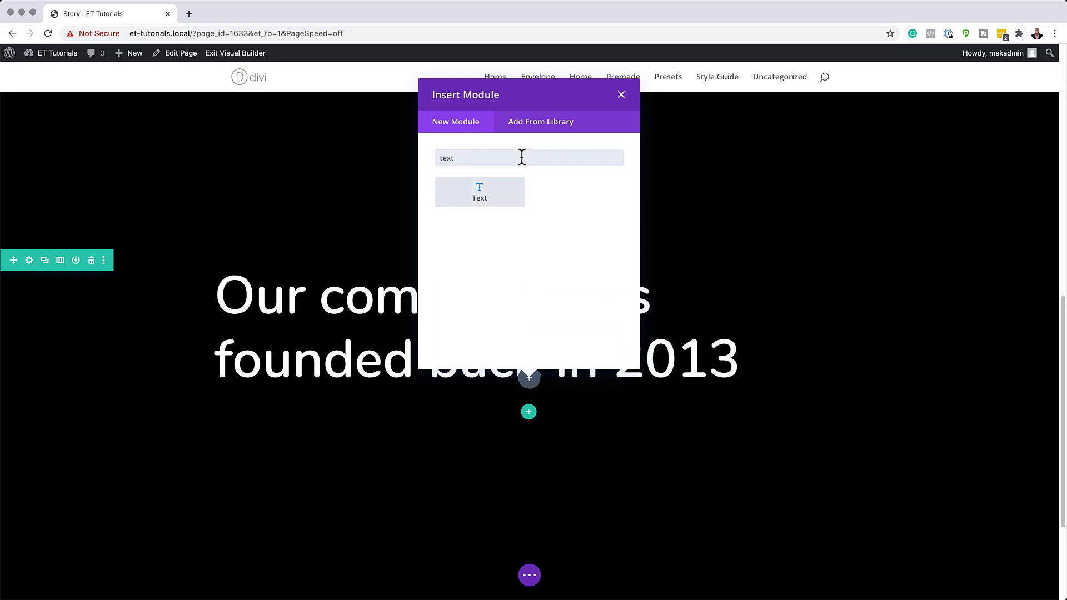
pyautogui.click(504, 186)
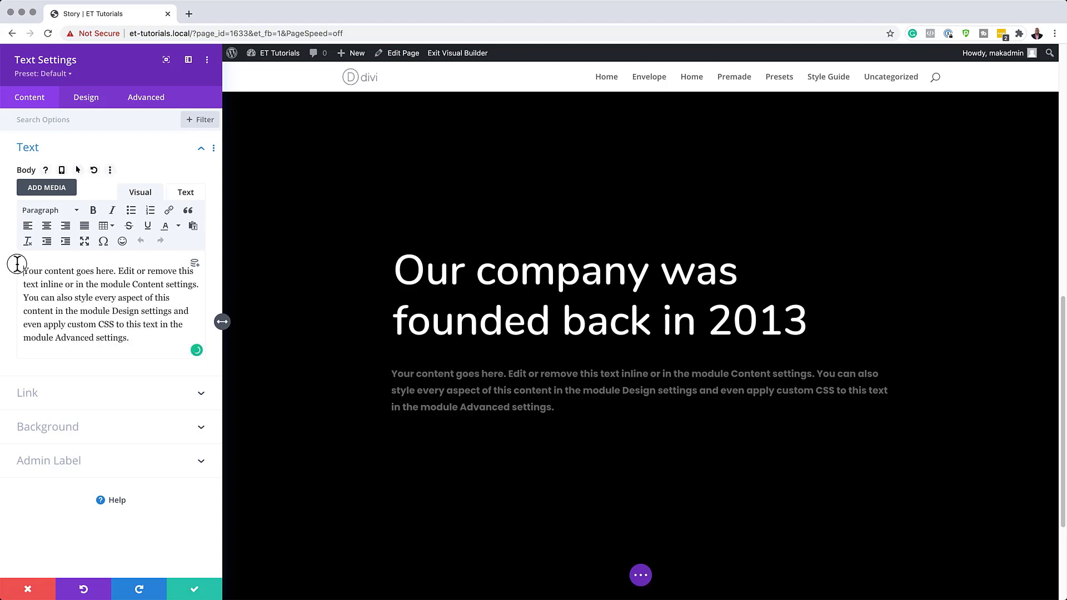
# Replace the placeholder body text with a lorem ipsum paragraph beginning "Lorem ipsum dolor sit amet, consectetuer adipiscing elit".
pyautogui.moveTo(24, 270); pyautogui.dragTo(161, 349)
pyautogui.click(161, 349)
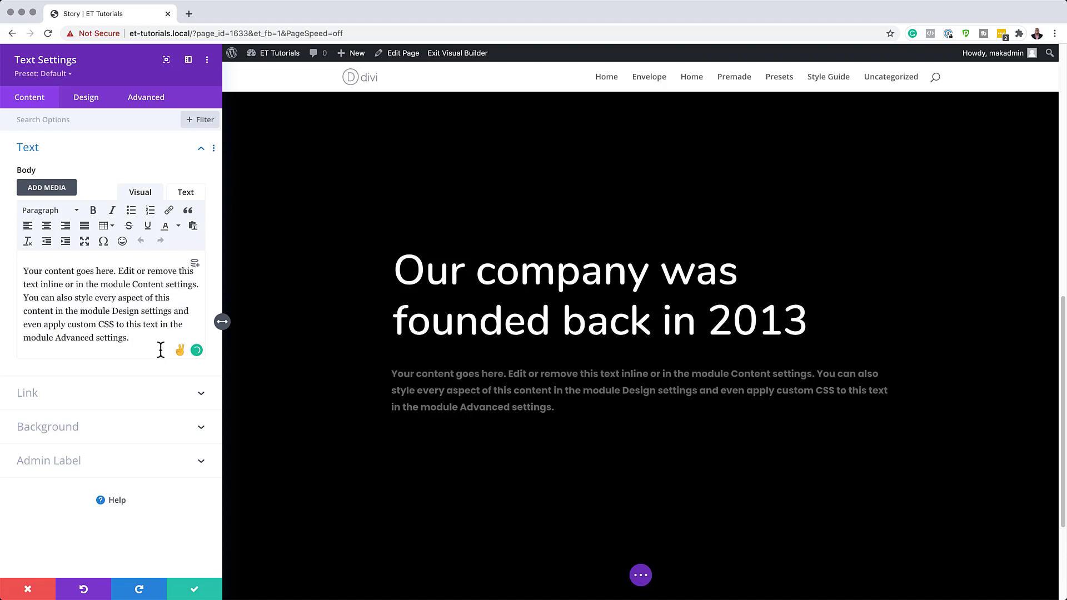
pyautogui.press('super+a')
pyautogui.write('Lorem ipsum dolor sit amet, consectetuer adipiscing elit. Donec odio. Quisque volutpat mattis eros. Nullam malesuada erat ut turpis. Suspendisse urna nibh, viverra non, semper suscipit, posuere a, pede.')
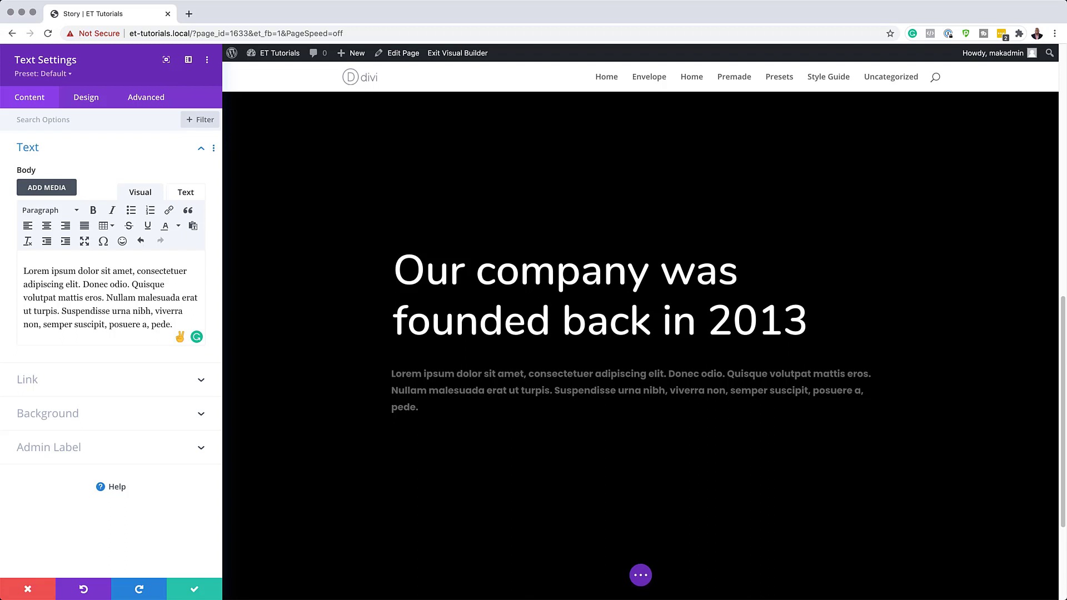
# Set the paragraph's text font to Open Sans and its color to white (#ffffff).
pyautogui.click(84, 97)
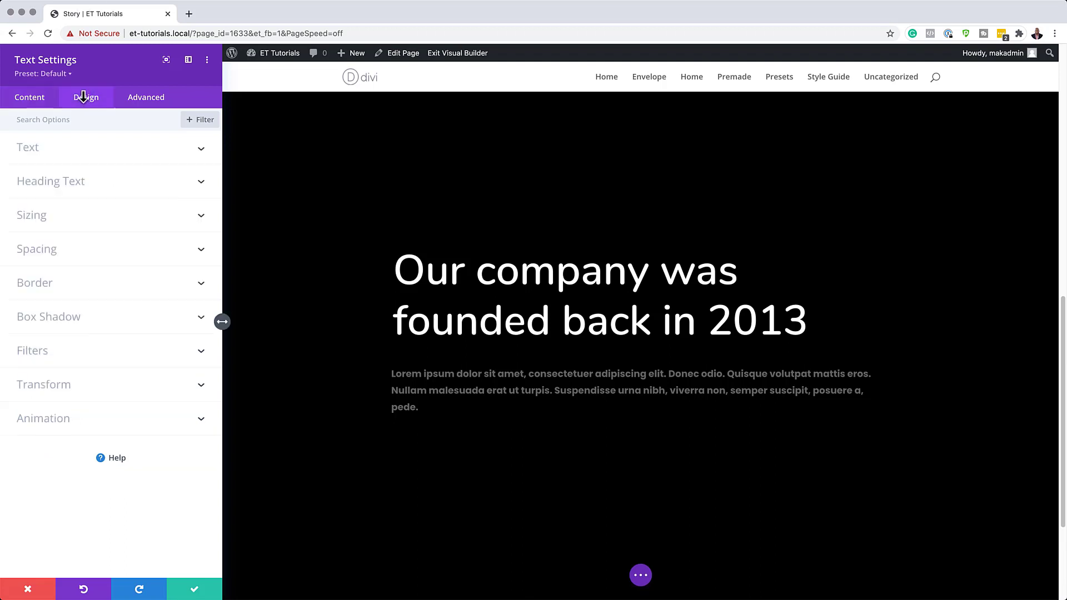
pyautogui.click(49, 156)
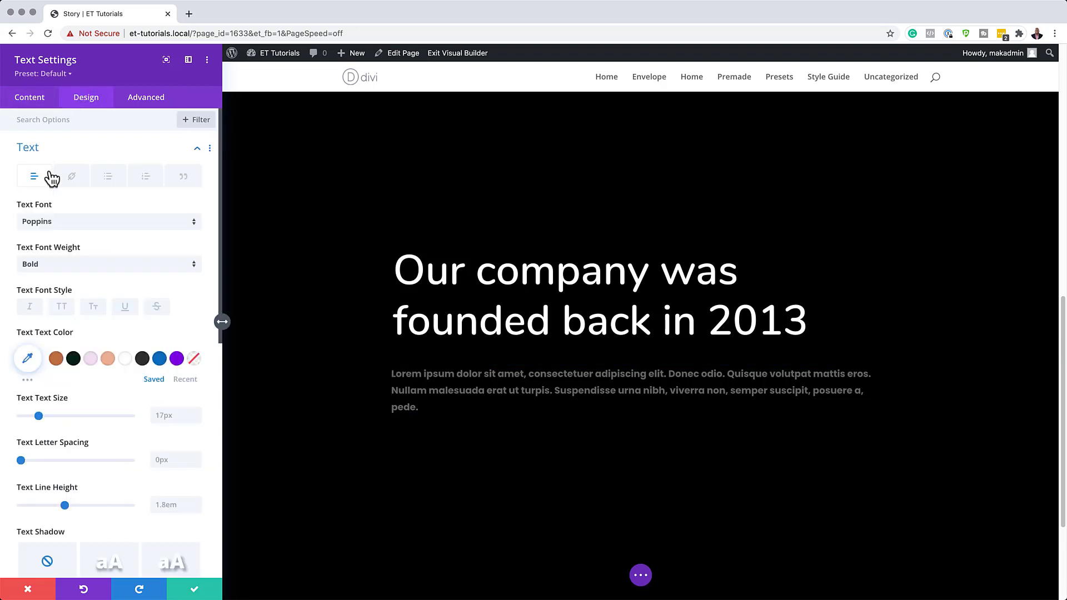
pyautogui.click(86, 229)
pyautogui.click(111, 98)
pyautogui.write('open')
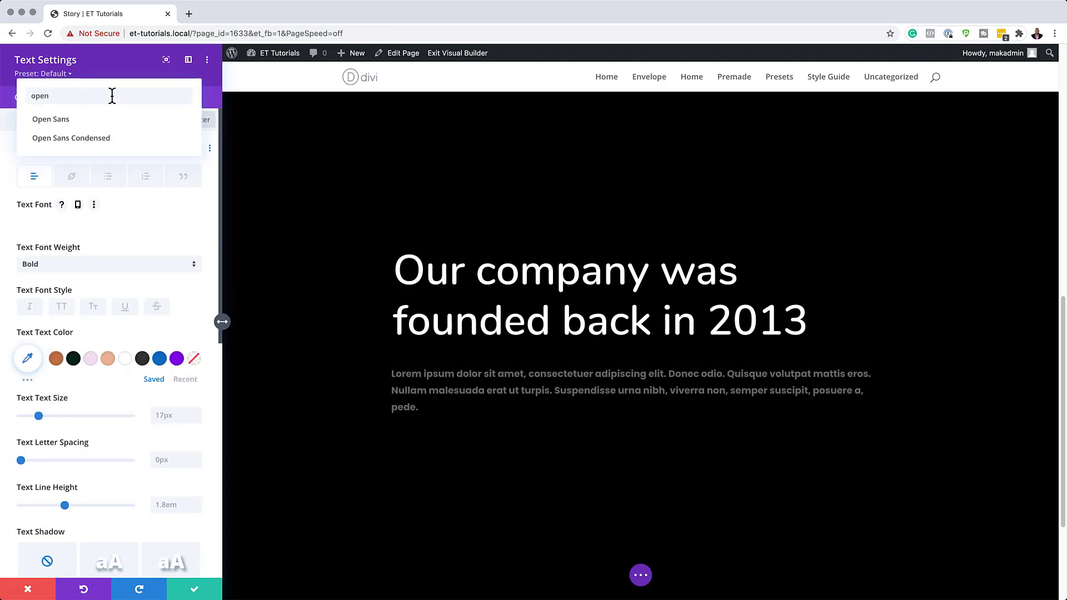
pyautogui.click(66, 128)
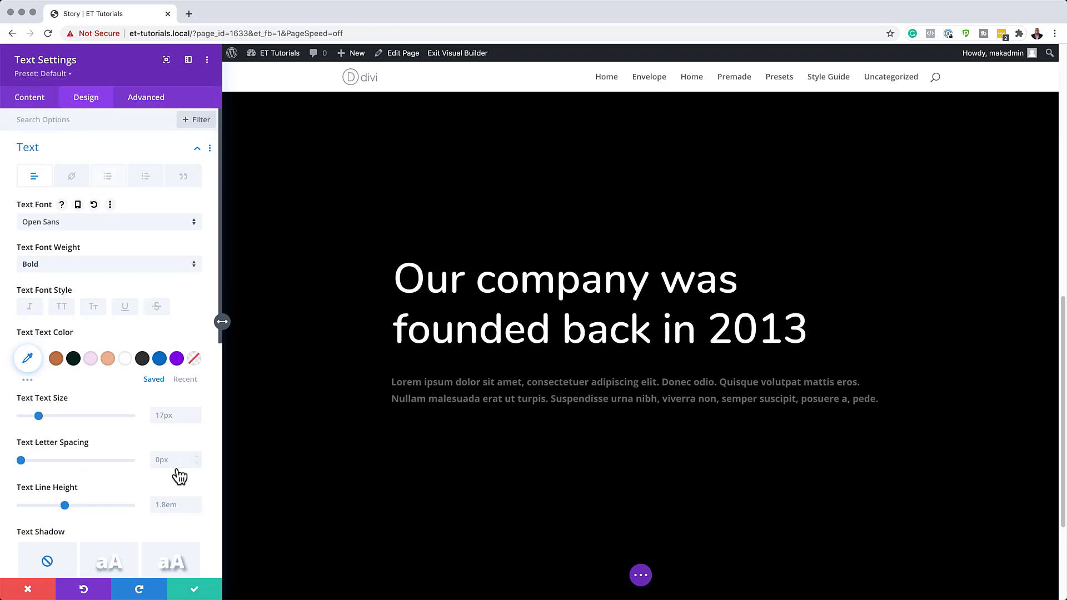
pyautogui.click(128, 362)
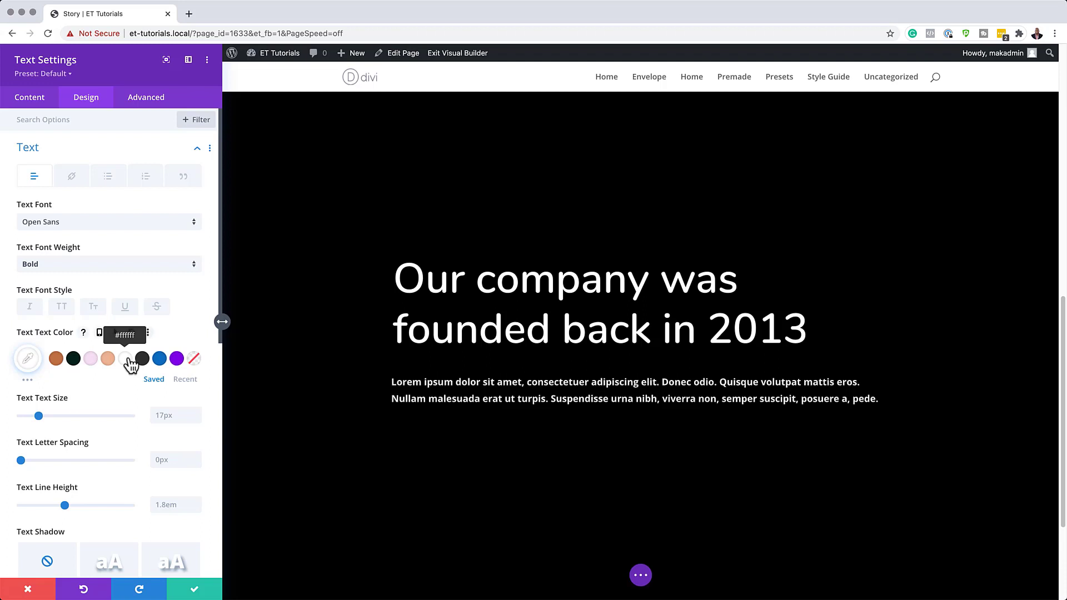
# Set the paragraph's text size to 1vw and its line height to 3.1em.
pyautogui.click(175, 414)
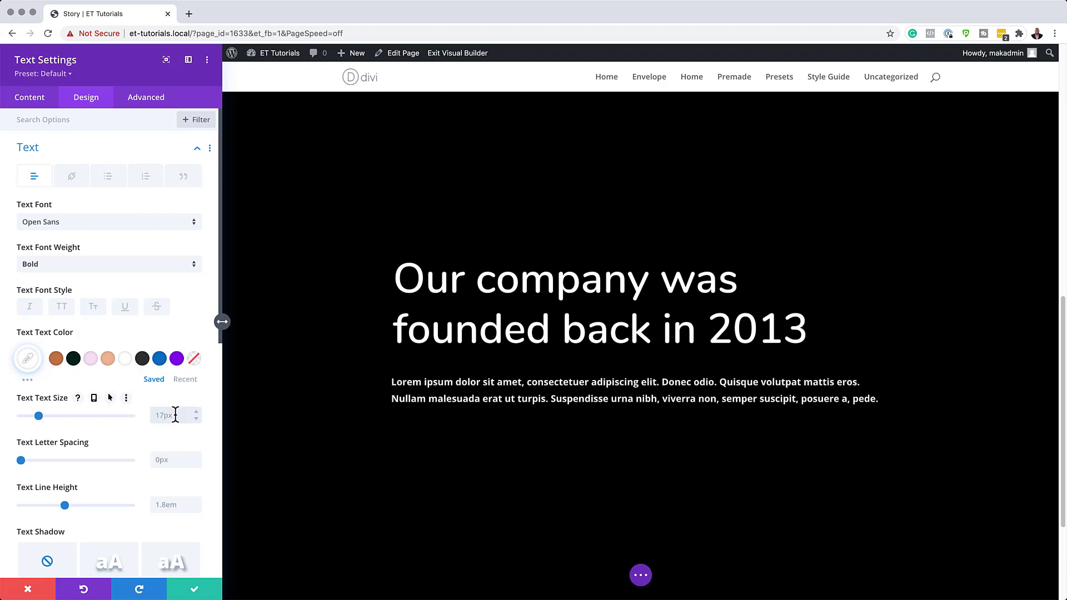
pyautogui.write('1vw')
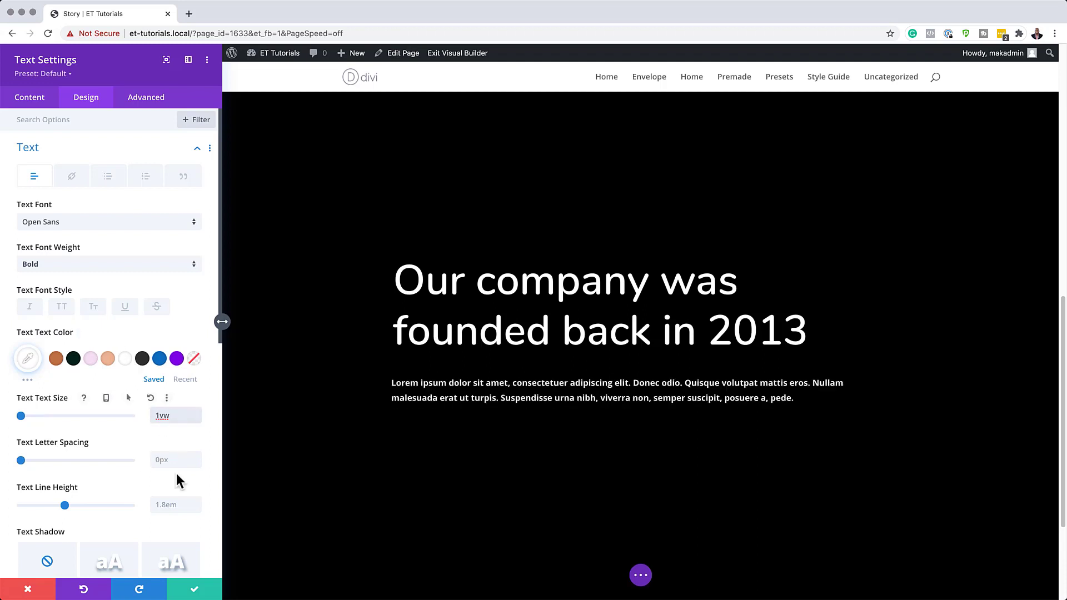
pyautogui.click(177, 505)
pyautogui.write('3.1em')
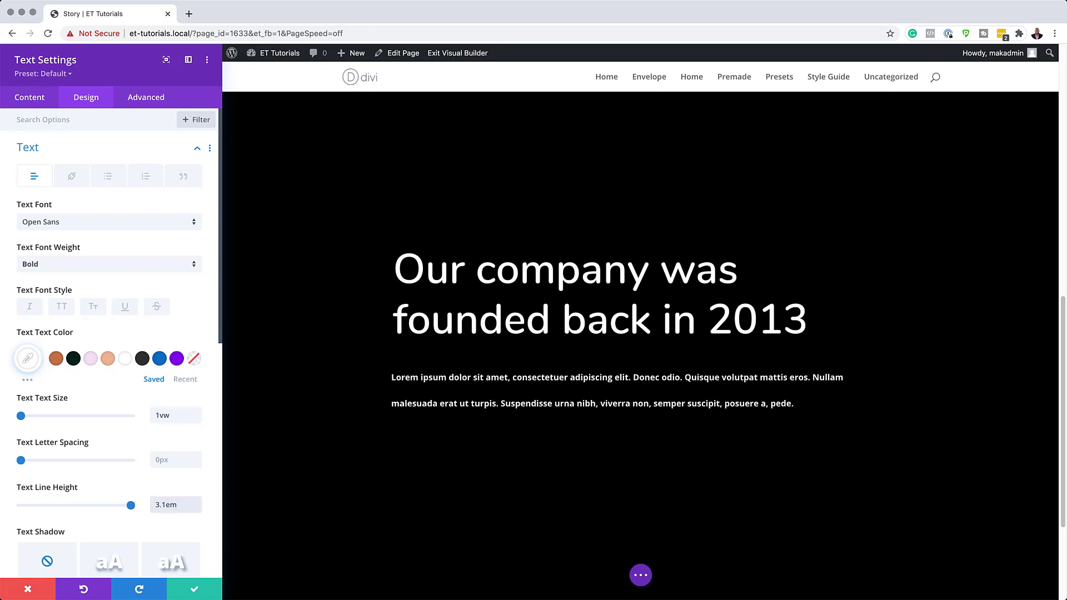
# Give the paragraph's text module a top margin of 8vw.
pyautogui.scroll(-6, 135, 377)
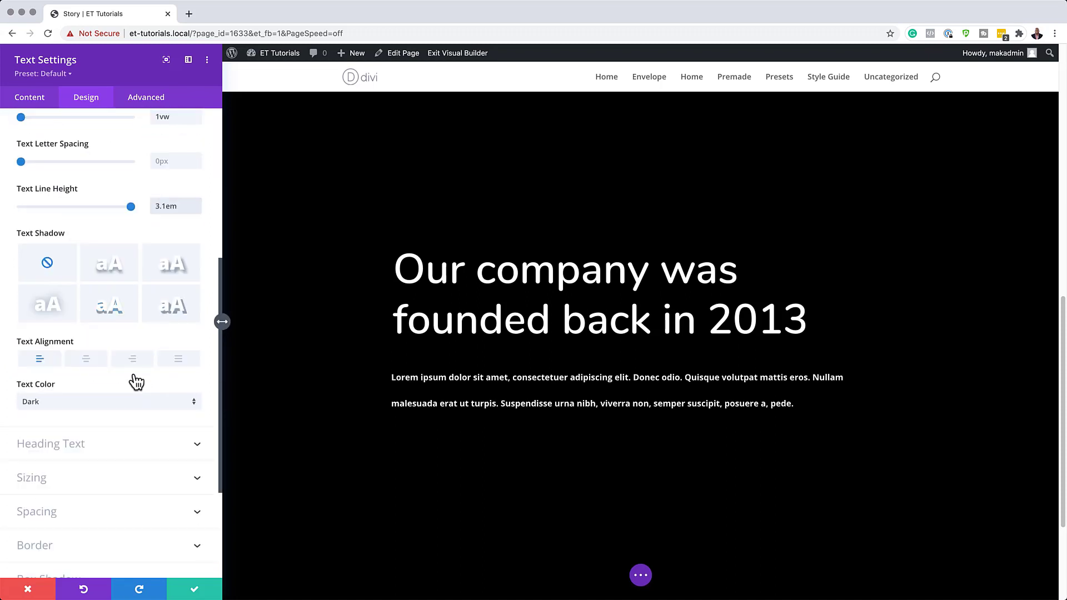
pyautogui.click(72, 508)
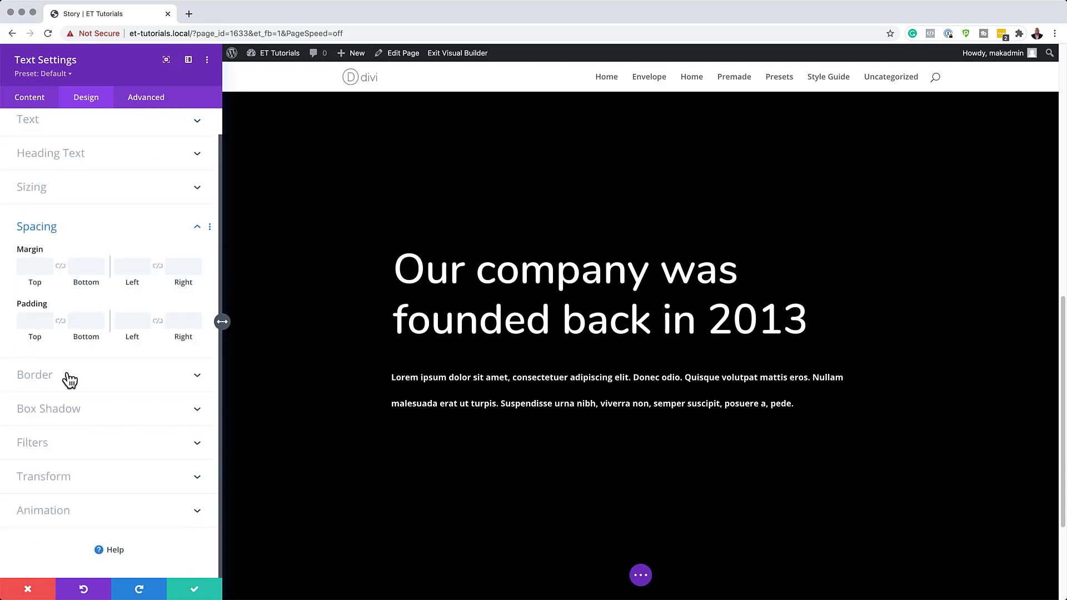
pyautogui.click(36, 268)
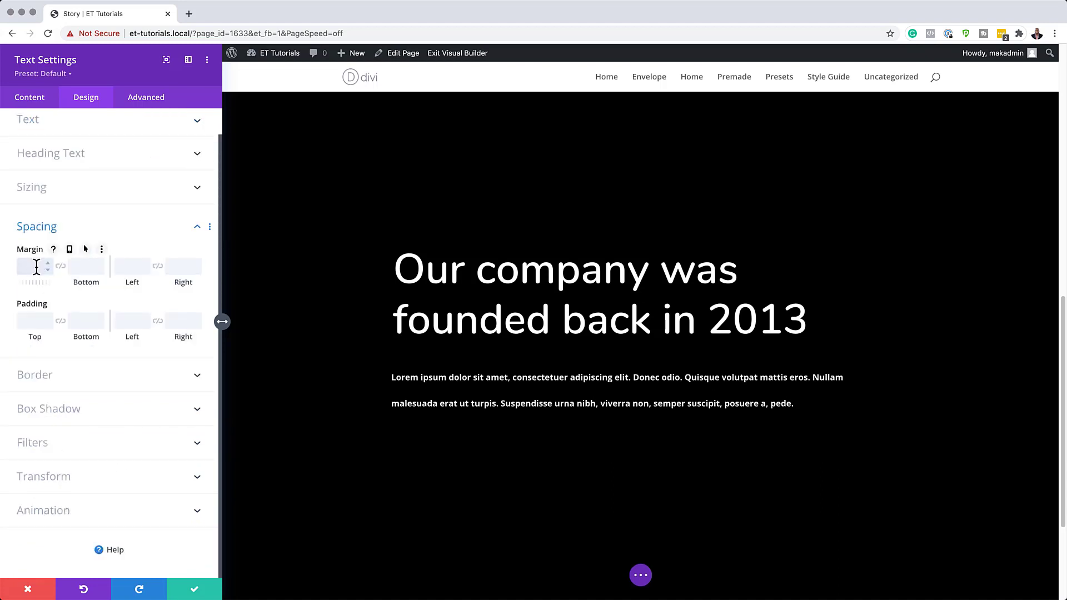
pyautogui.write('8vw')
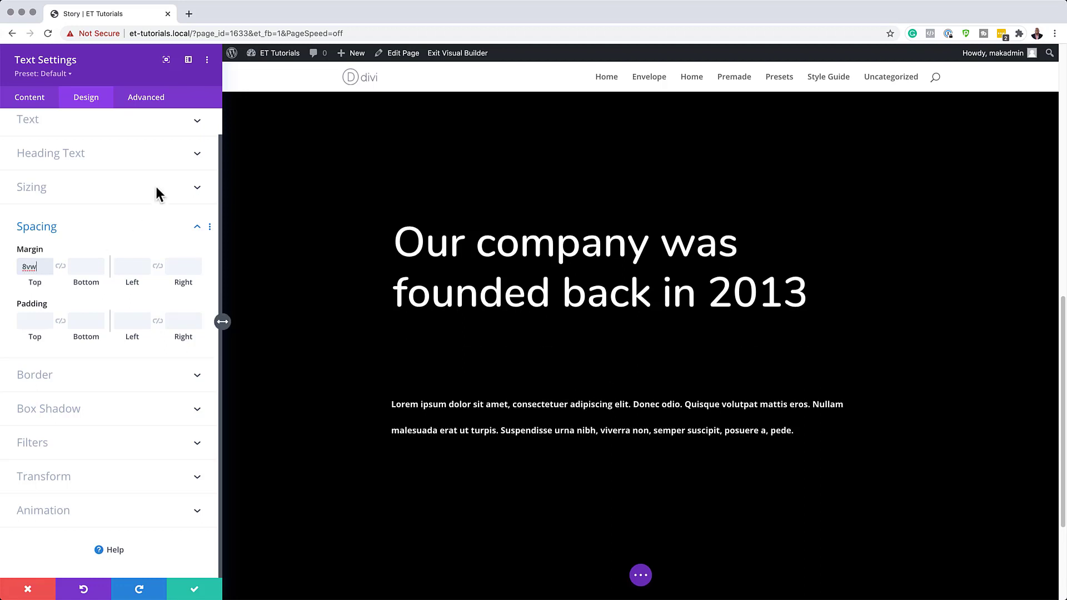
# Enable the paragraph's fading scroll effect with 100% starting, 0% mid and 0% ending opacity, placing the midpoint at 31% and the end at 35%.
pyautogui.click(156, 100)
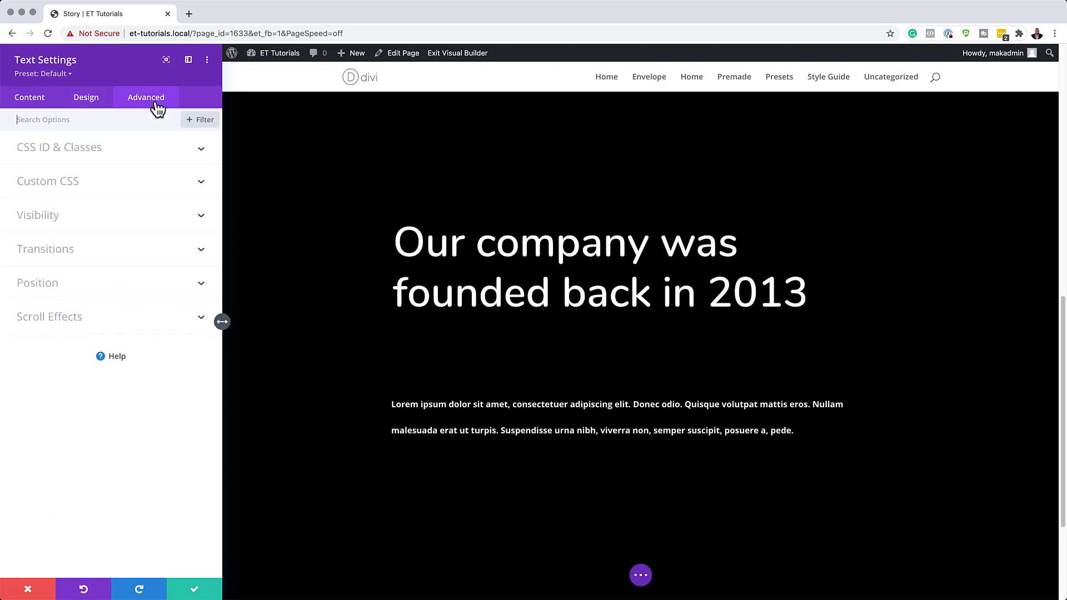
pyautogui.click(62, 321)
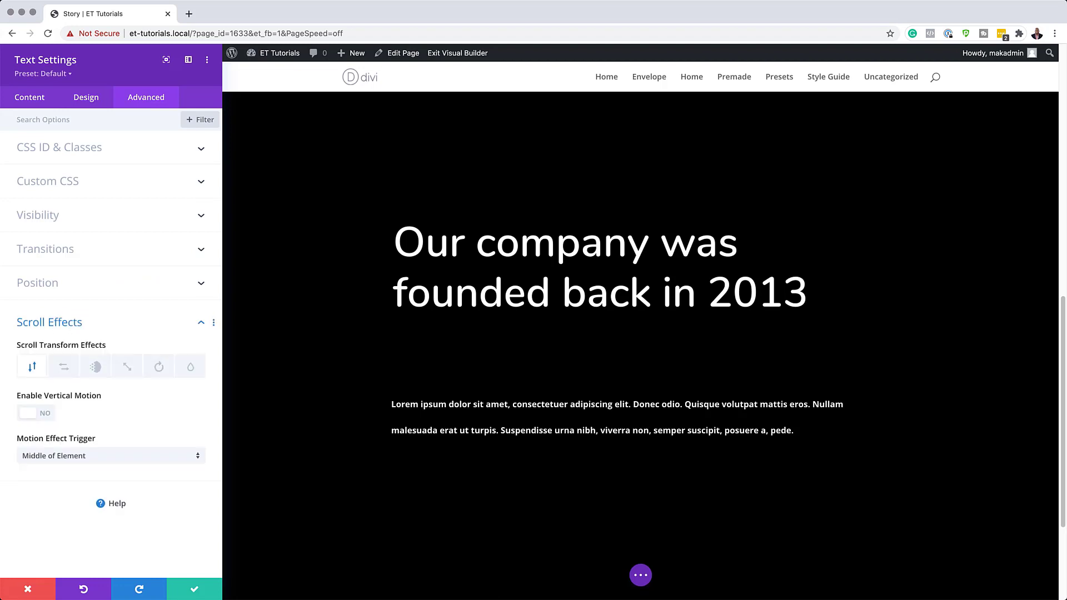
pyautogui.click(100, 369)
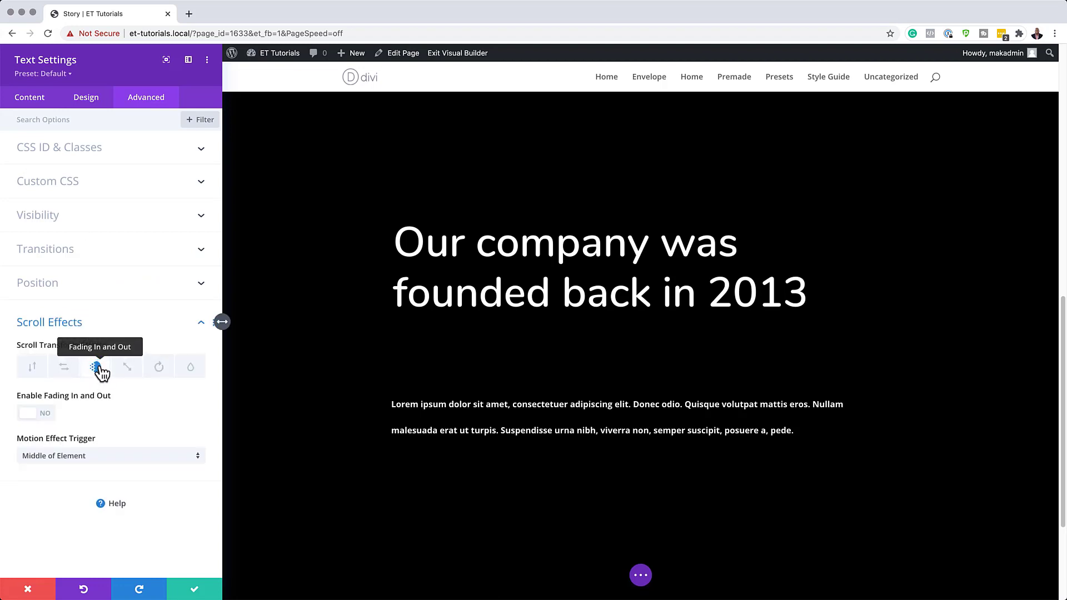
pyautogui.click(48, 414)
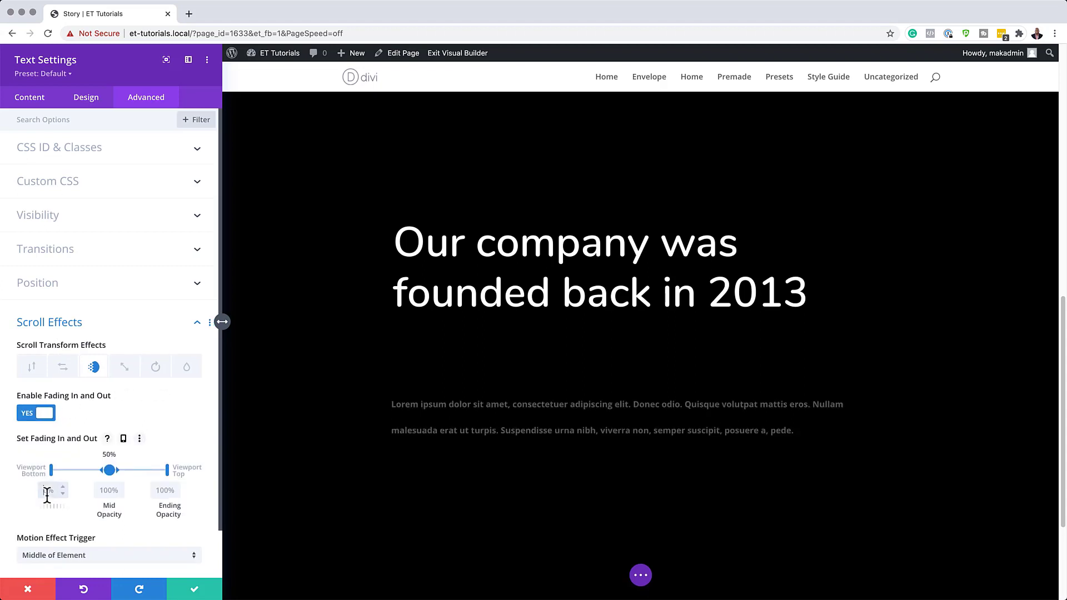
pyautogui.write('00')
pyautogui.moveTo(111, 470); pyautogui.dragTo(86, 470)
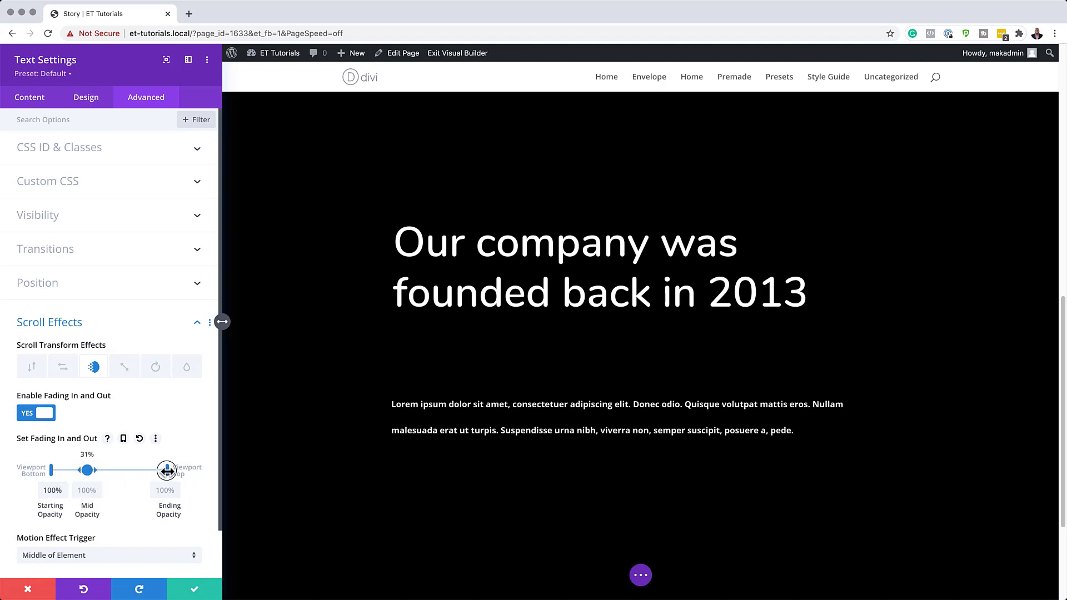
pyautogui.moveTo(167, 471); pyautogui.dragTo(92, 471)
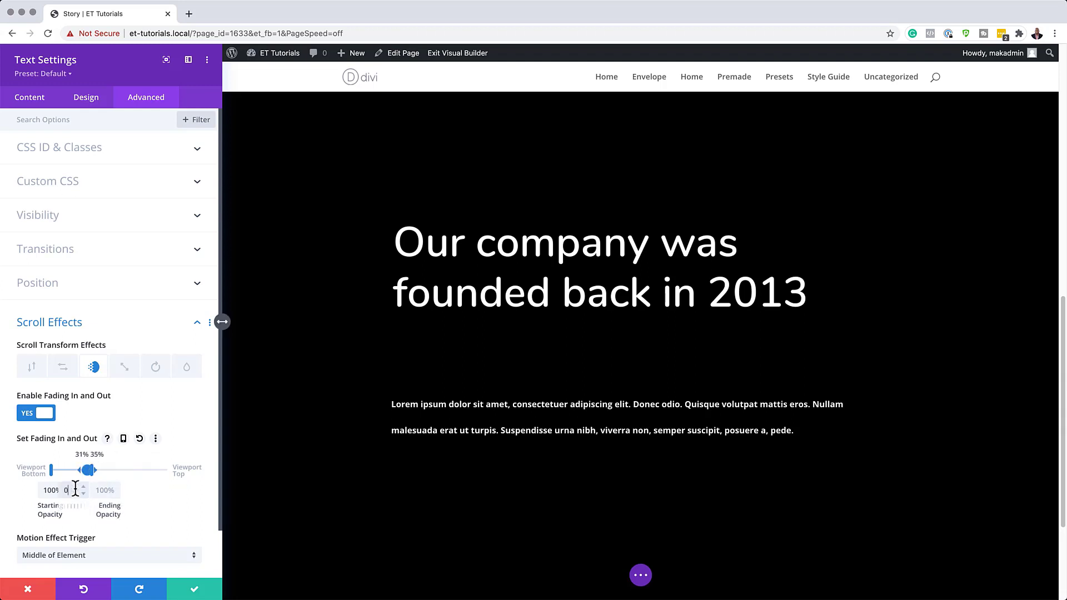
pyautogui.click(103, 490)
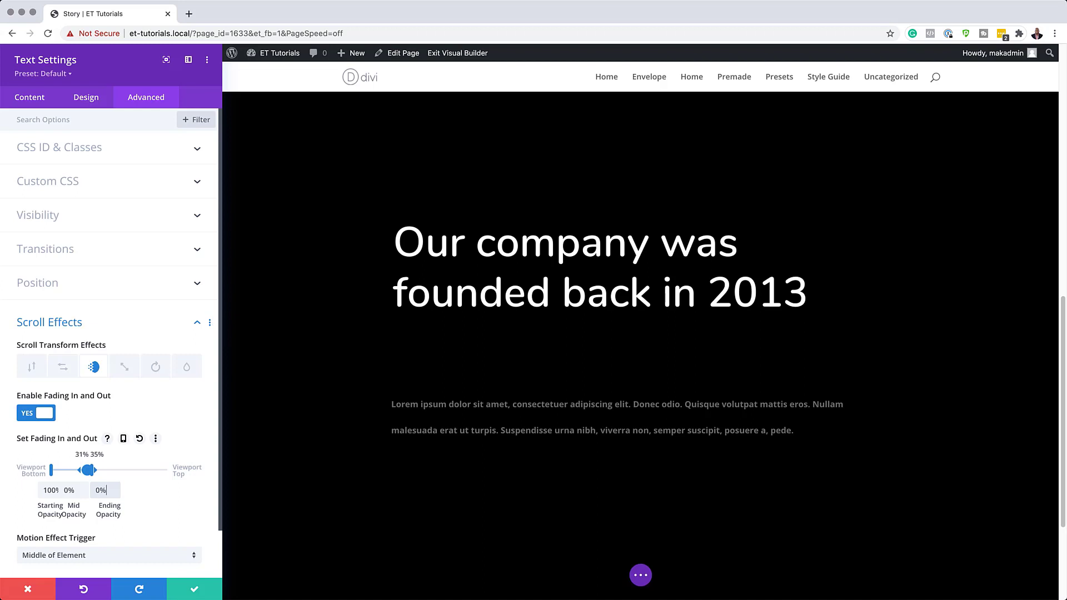
# Enable the paragraph's scaling scroll effect, placing the midpoint at 74% and the start at 40% of the viewport.
pyautogui.click(128, 367)
pyautogui.click(49, 414)
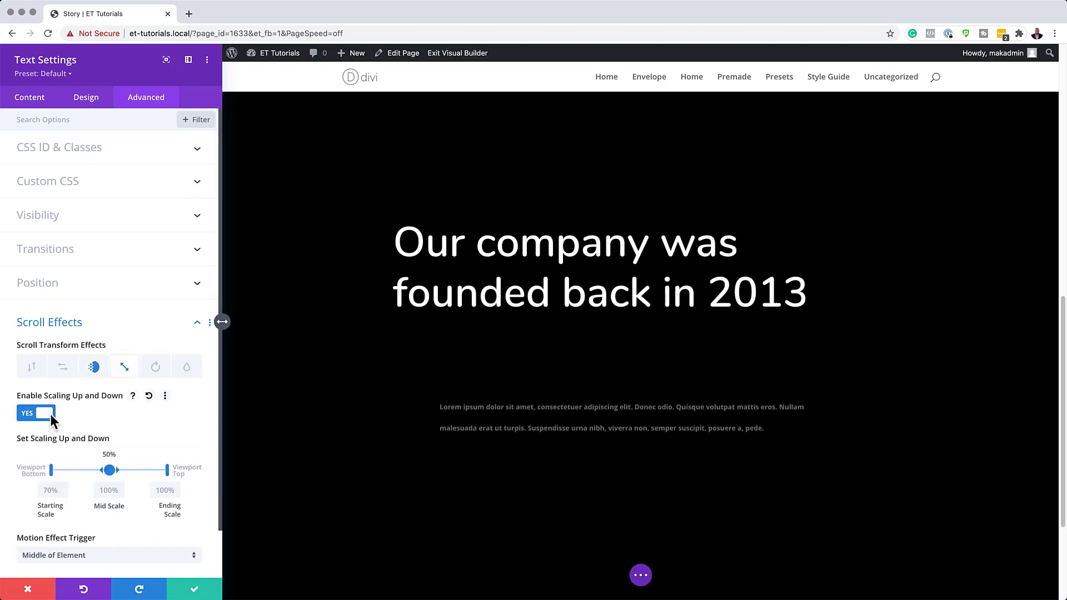
pyautogui.scroll(-1, 83, 450)
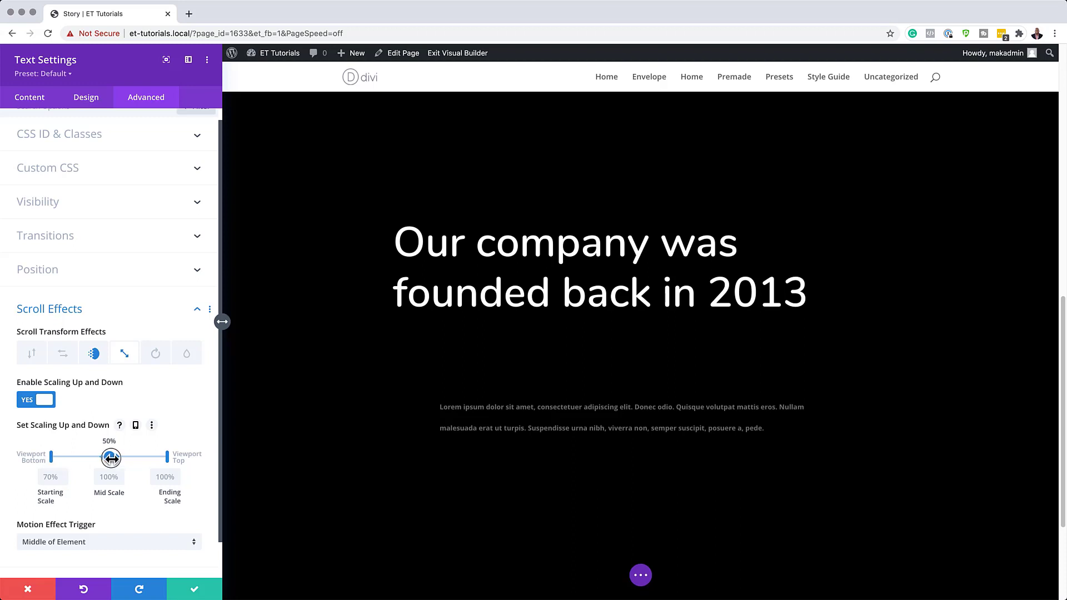
pyautogui.moveTo(111, 458); pyautogui.dragTo(137, 458)
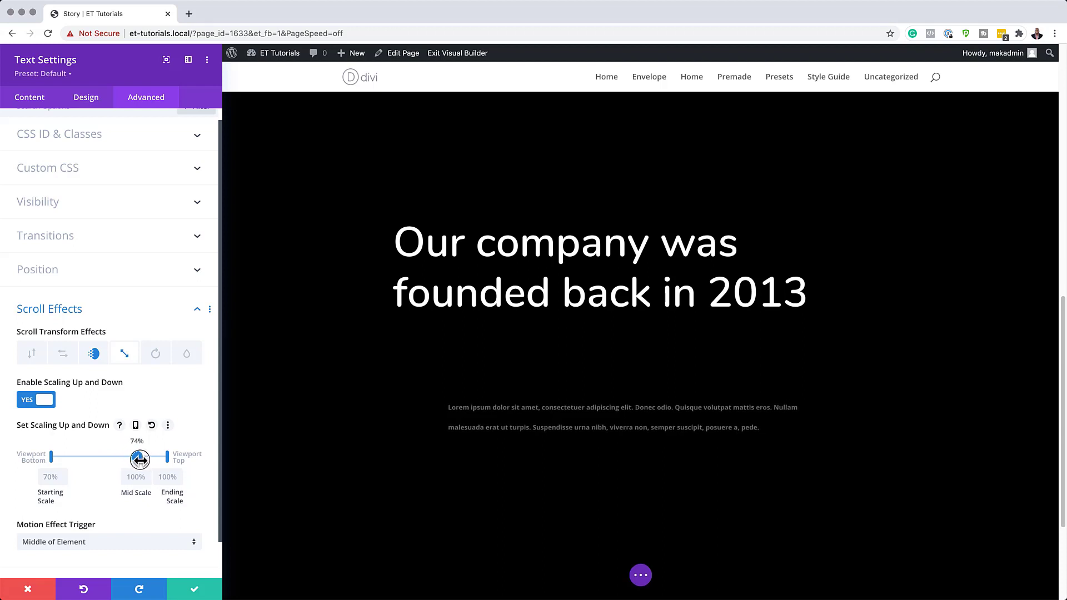
pyautogui.moveTo(51, 458); pyautogui.dragTo(98, 458)
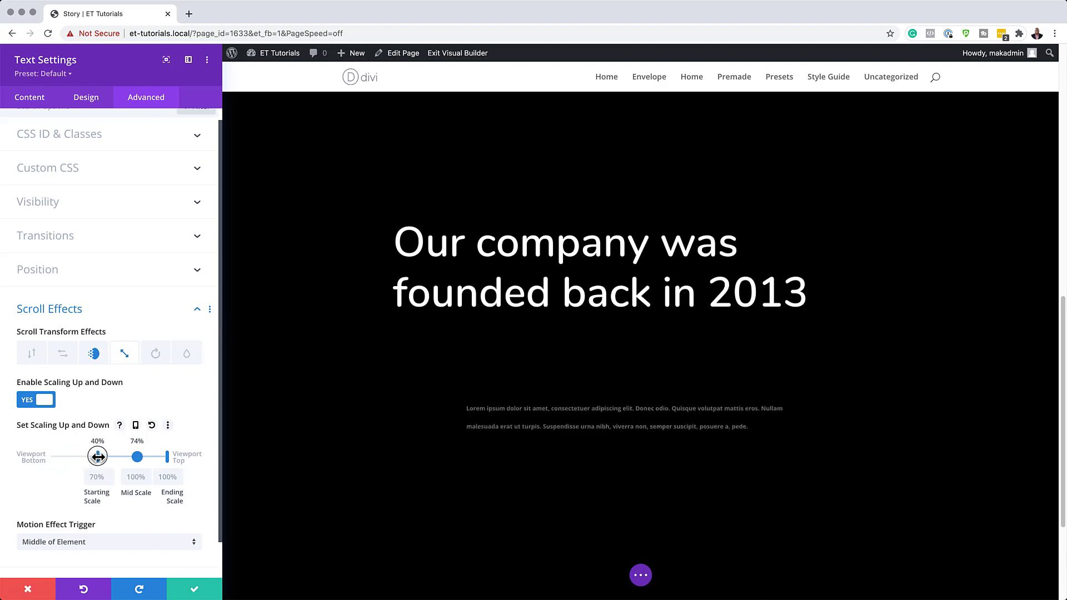
# Set the paragraph's starting scale to 100%, mid scale to 95% and ending scale to 90%, and save the module.
pyautogui.click(93, 476)
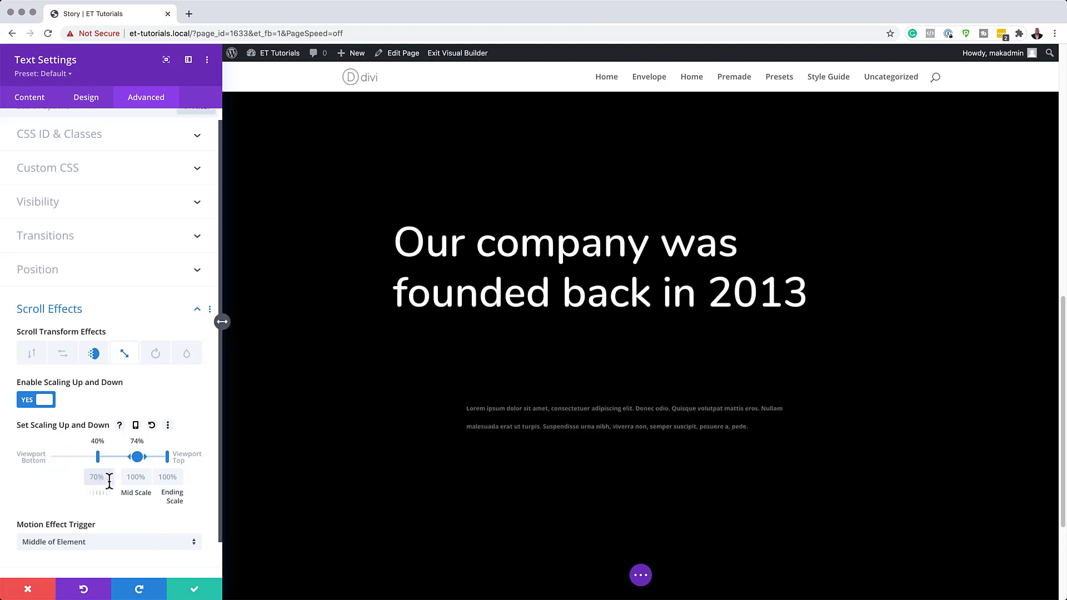
pyautogui.write('100%')
pyautogui.click(135, 477)
pyautogui.write('95%')
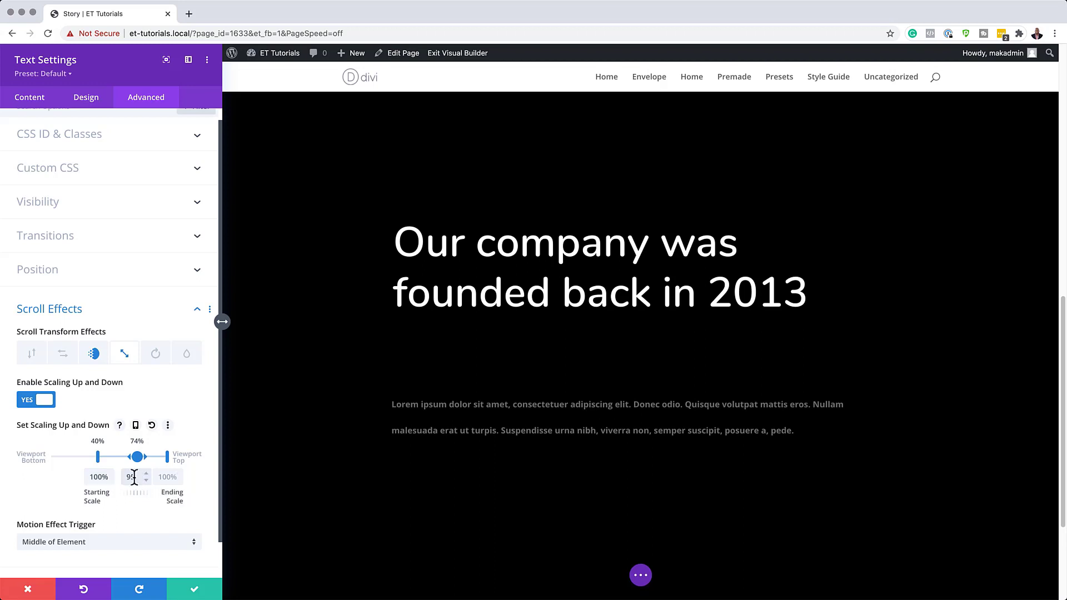
pyautogui.click(167, 477)
pyautogui.write('90%')
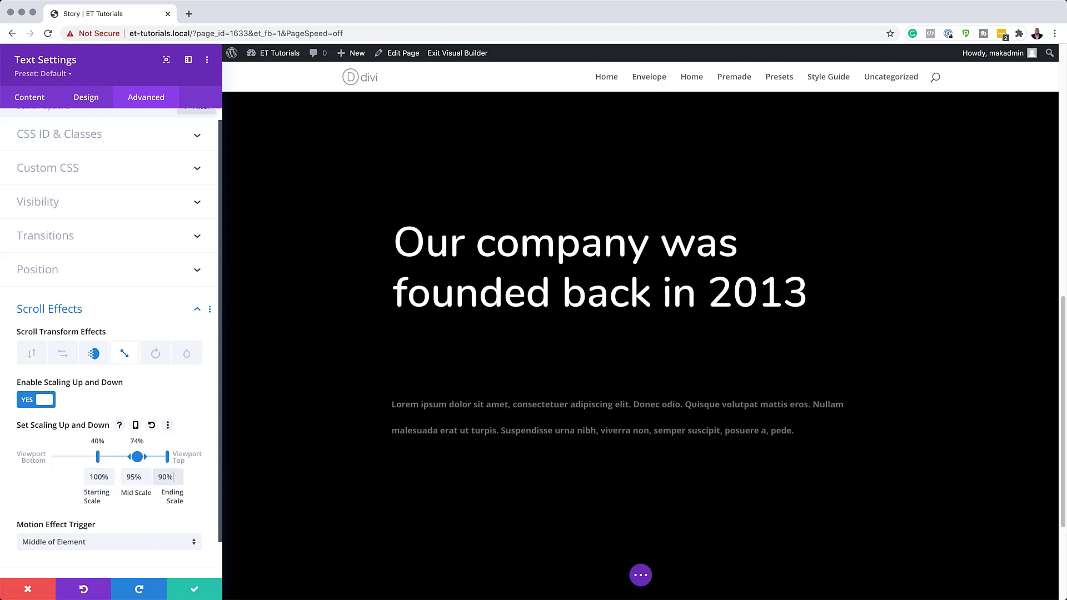
pyautogui.click(195, 594)
# Duplicate the whole section containing the "Our company was founded back in 2013" heading and its paragraph.
pyautogui.moveTo(291, 429)
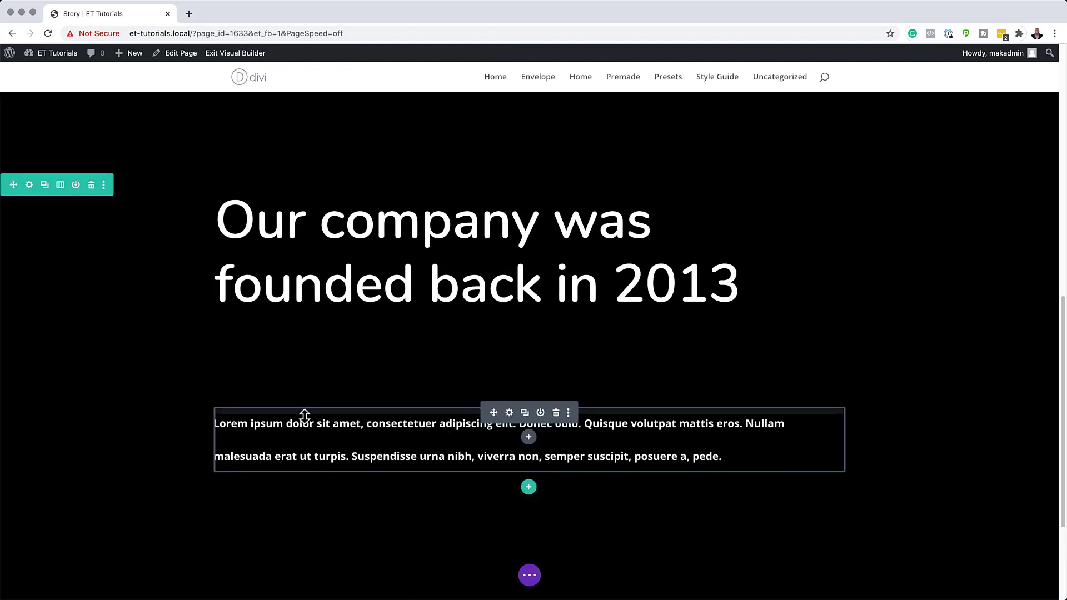
pyautogui.moveTo(218, 353)
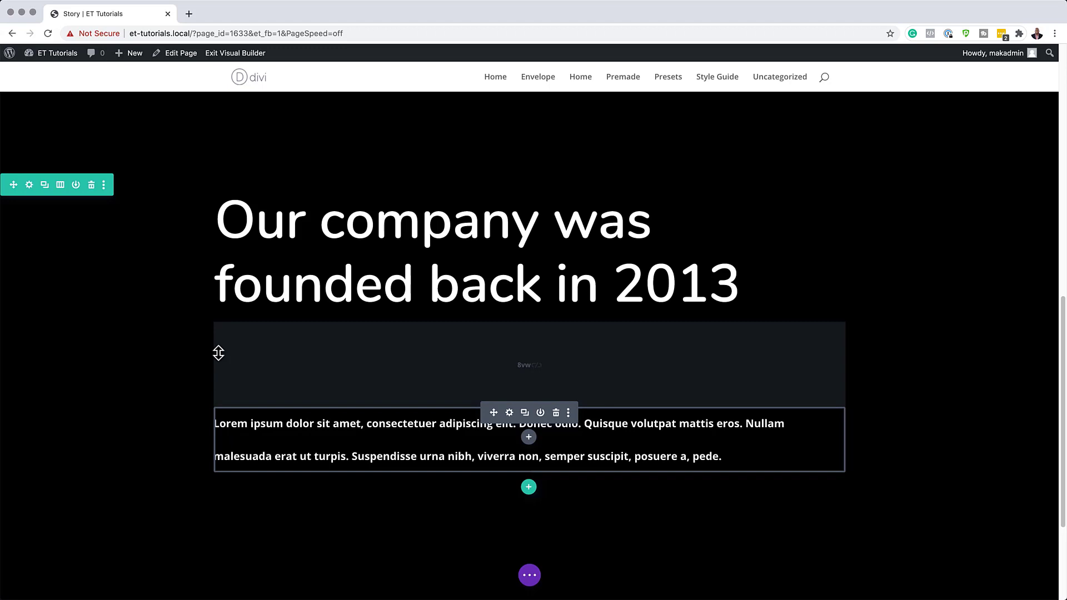
pyautogui.scroll(3, 178, 335)
pyautogui.moveTo(178, 335)
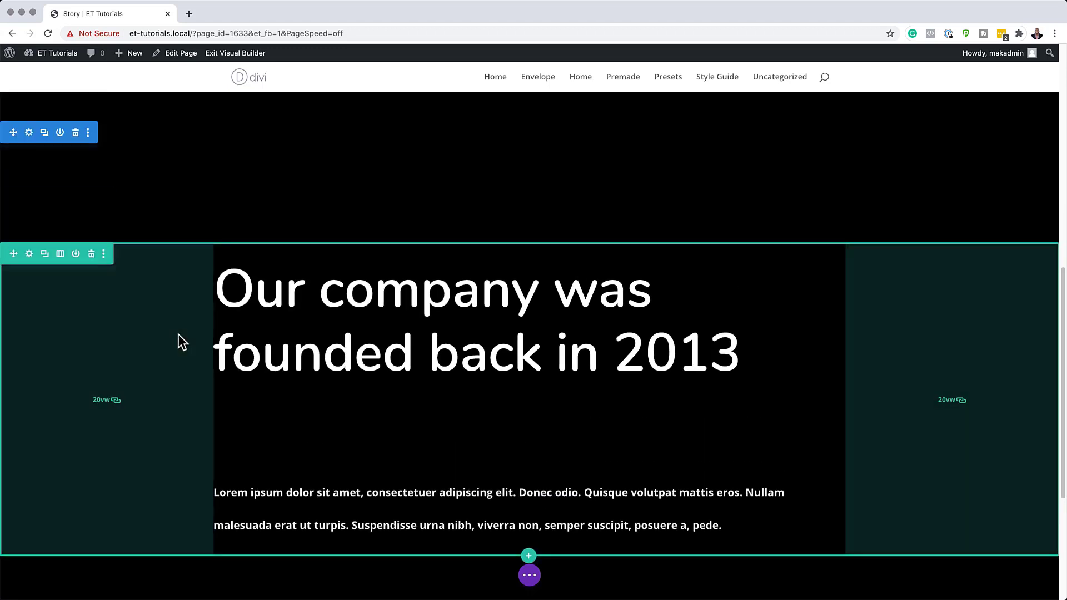
pyautogui.scroll(1, 179, 335)
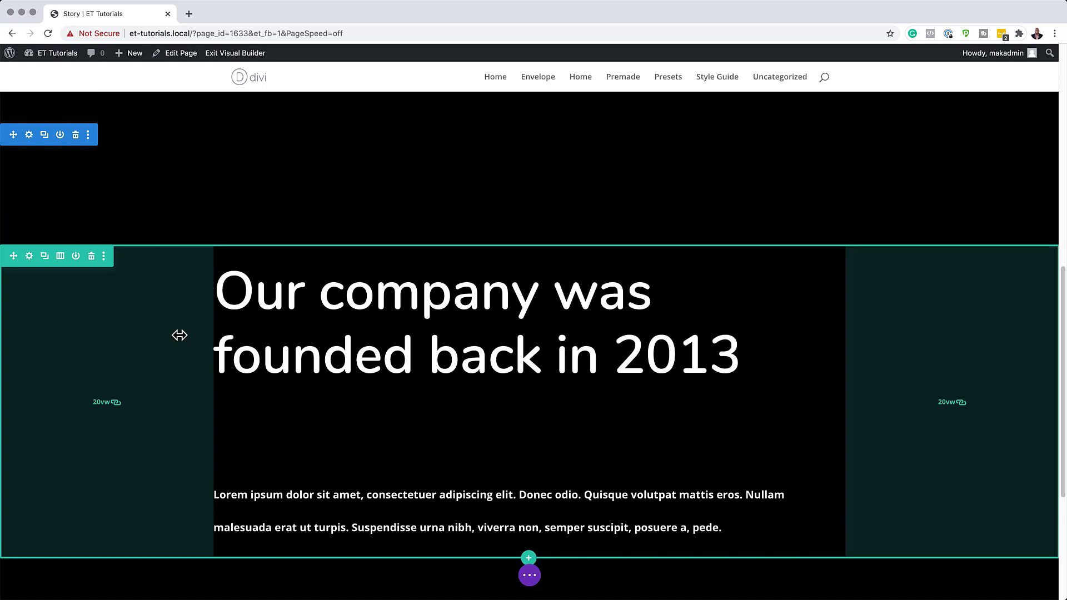
pyautogui.scroll(1, 179, 335)
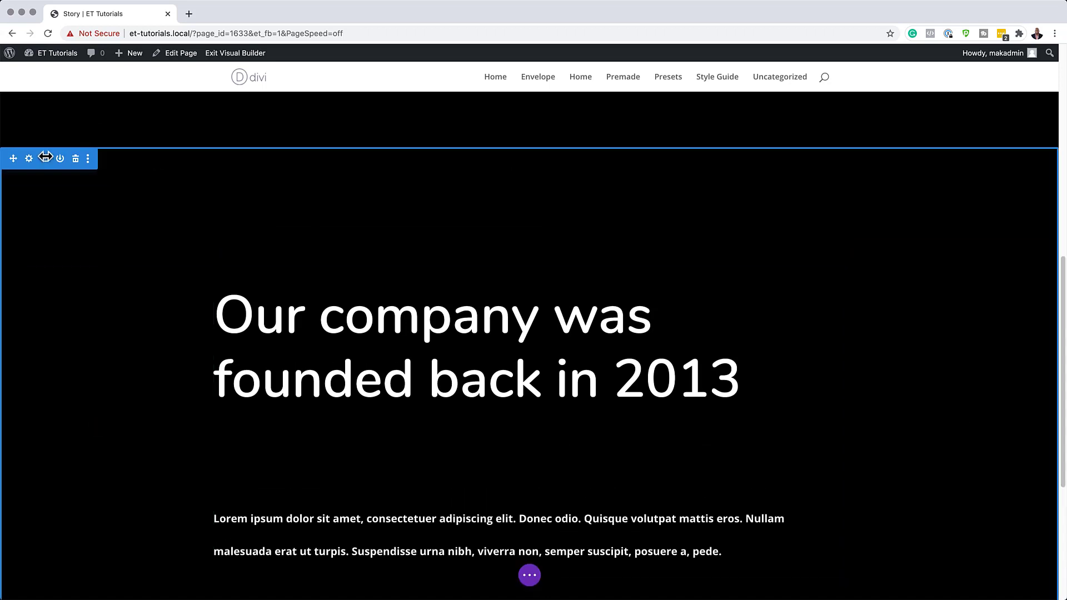
pyautogui.click(45, 159)
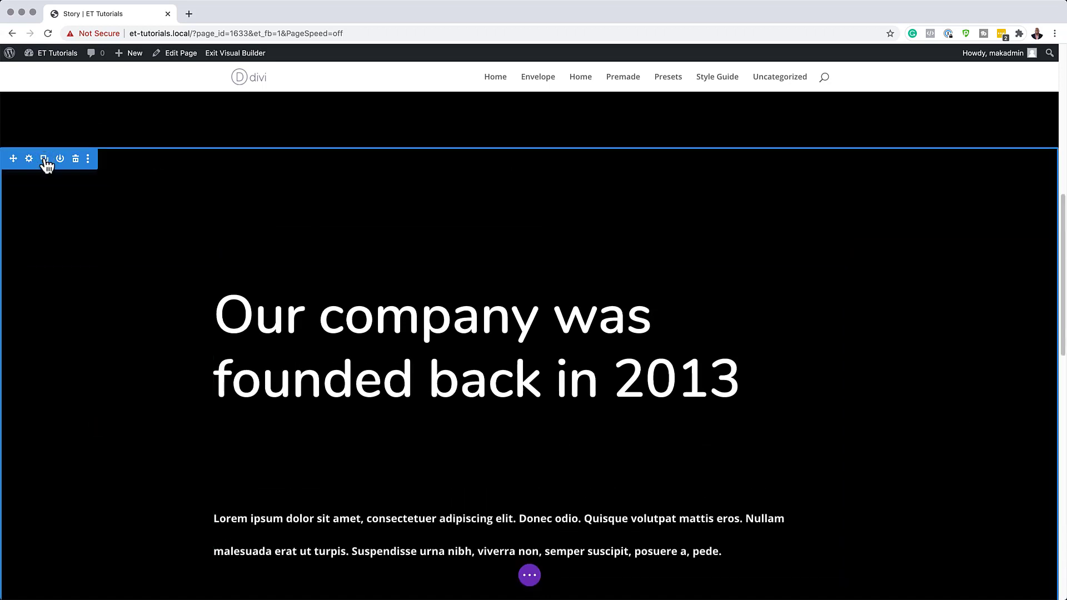
# Insert a Button module below the paragraph in the last section, just above the footer.
pyautogui.scroll(-10, 423, 418)
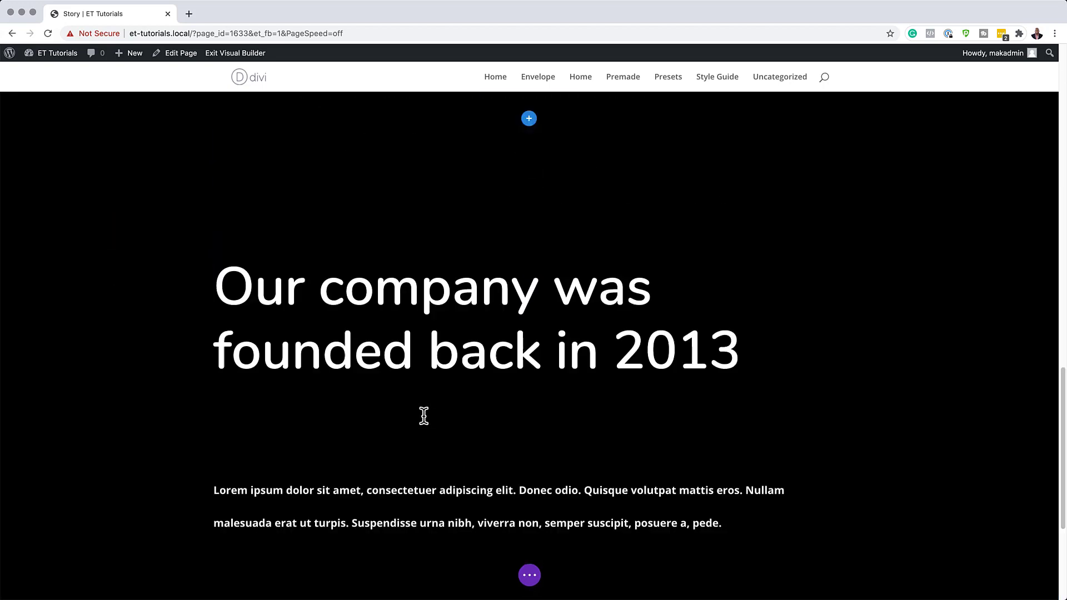
pyautogui.moveTo(319, 327)
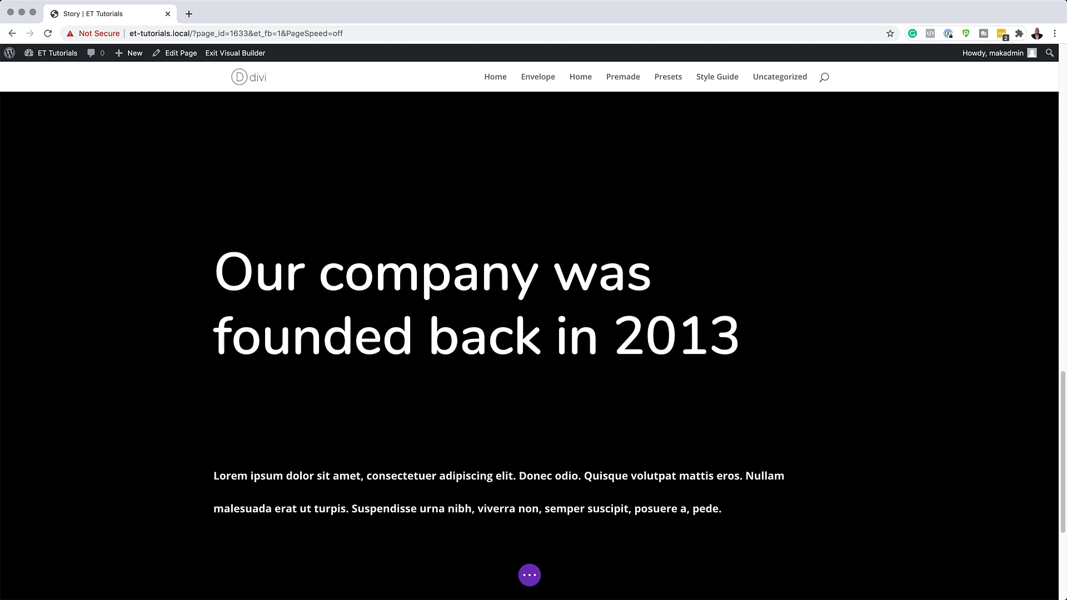
pyautogui.scroll(-5, 500, 433)
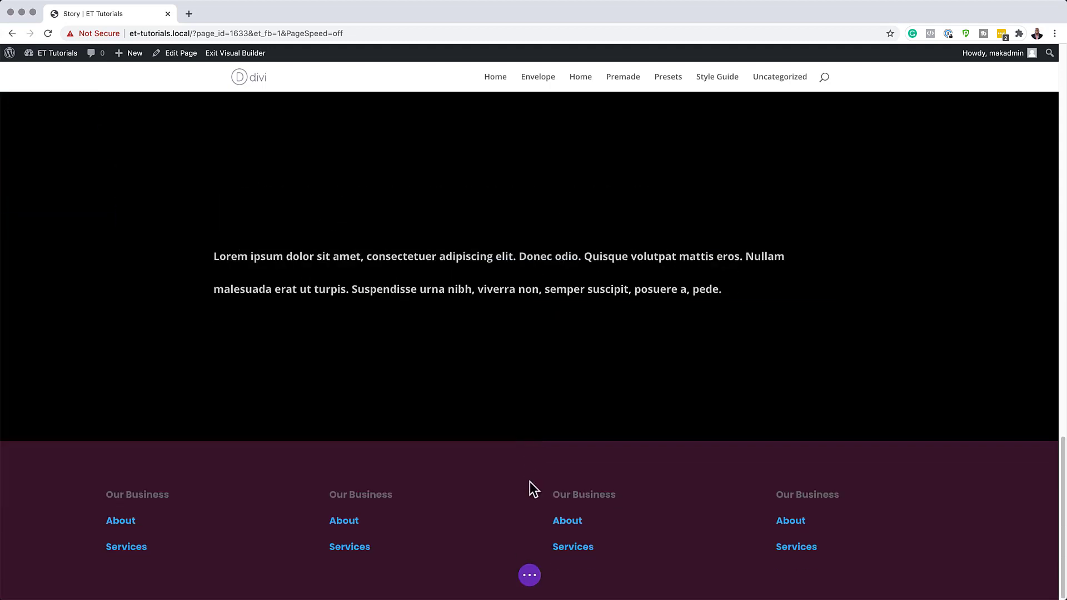
pyautogui.moveTo(538, 233)
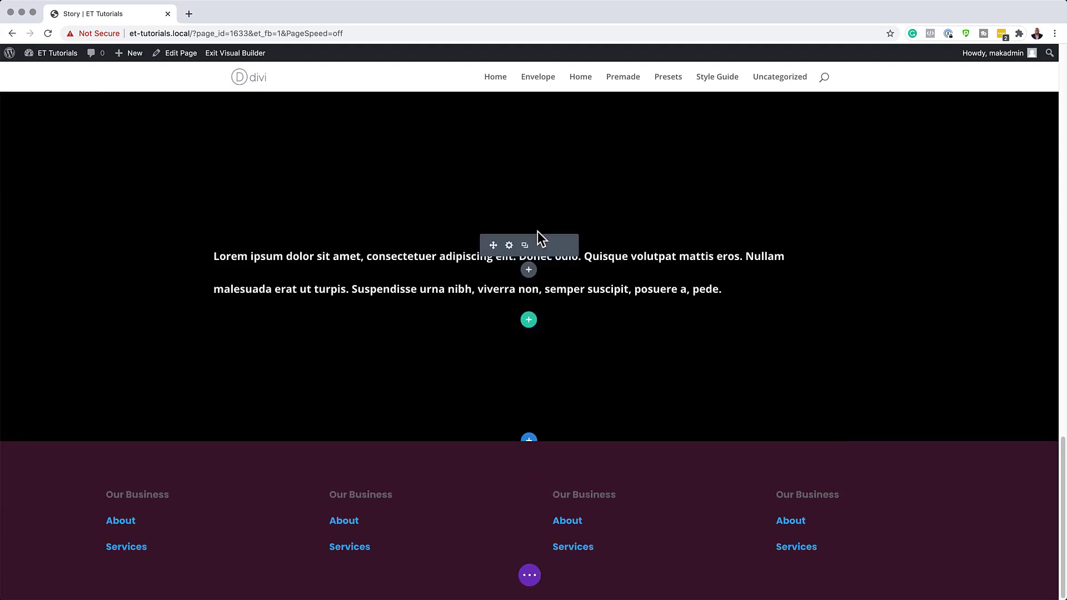
pyautogui.click(528, 272)
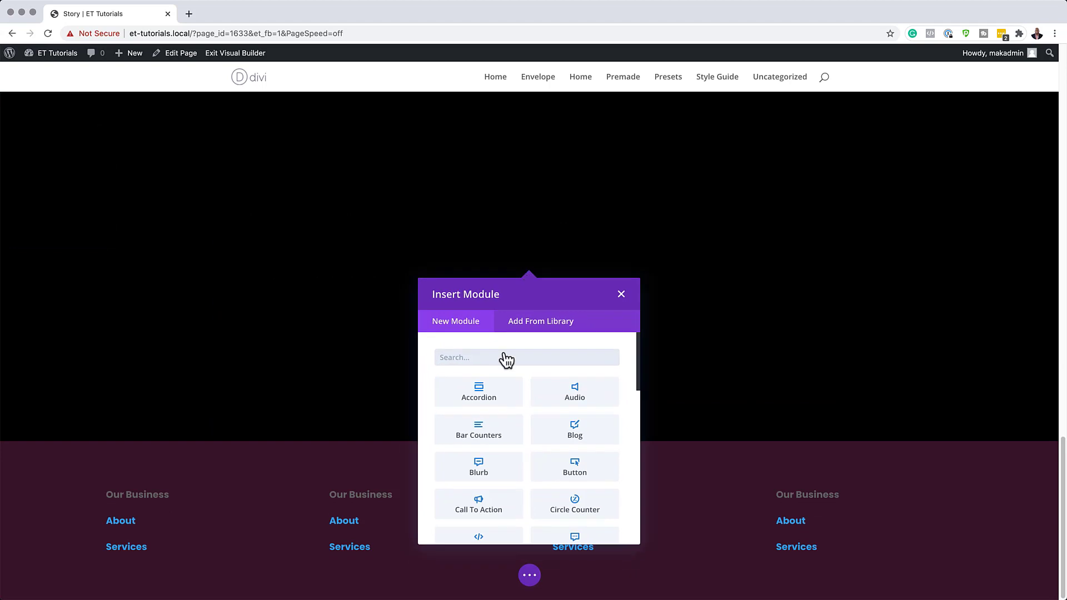
pyautogui.write('button')
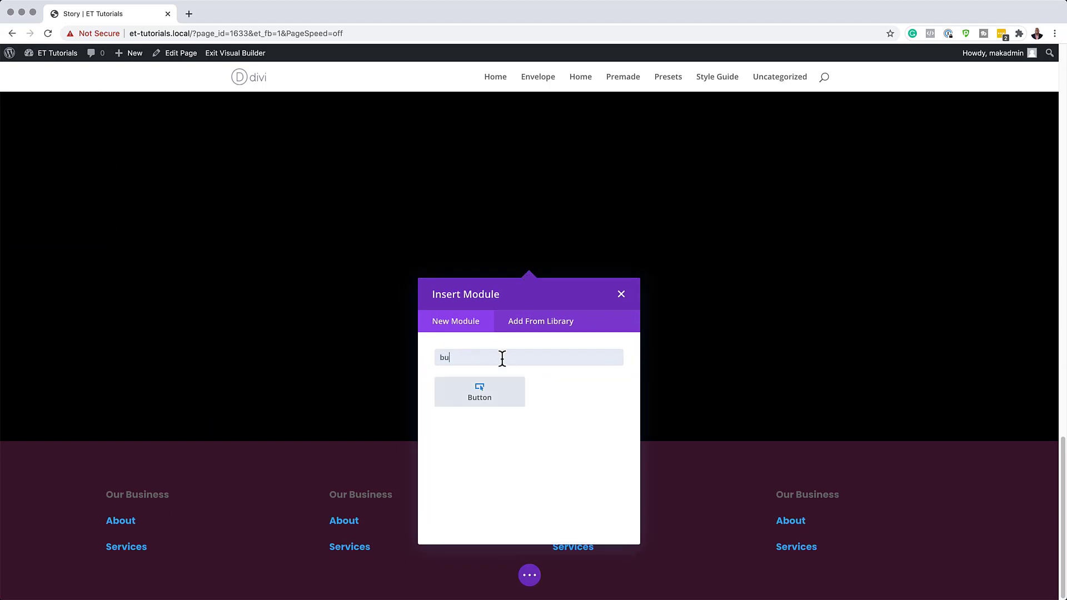
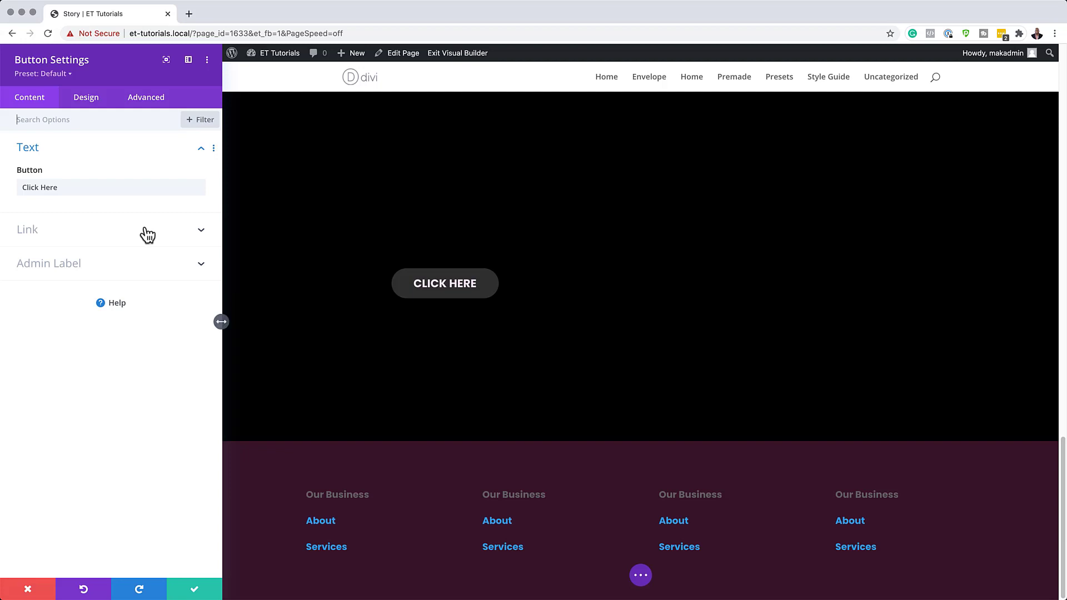
# Change the button's text to "Get in touch".
pyautogui.click(43, 120)
pyautogui.click(87, 100)
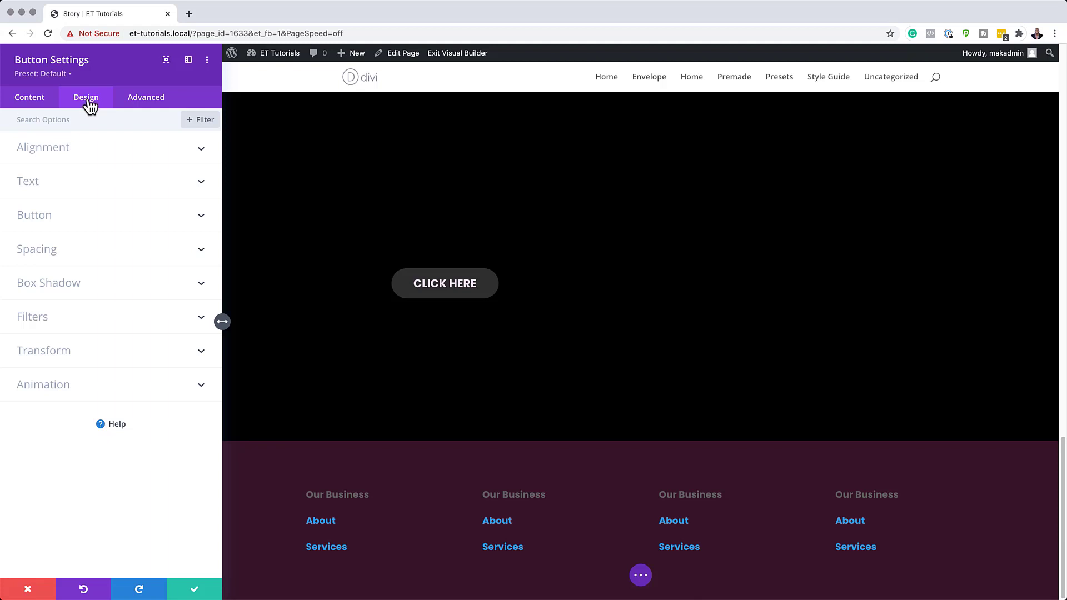
pyautogui.click(29, 100)
pyautogui.tripleClick(62, 189)
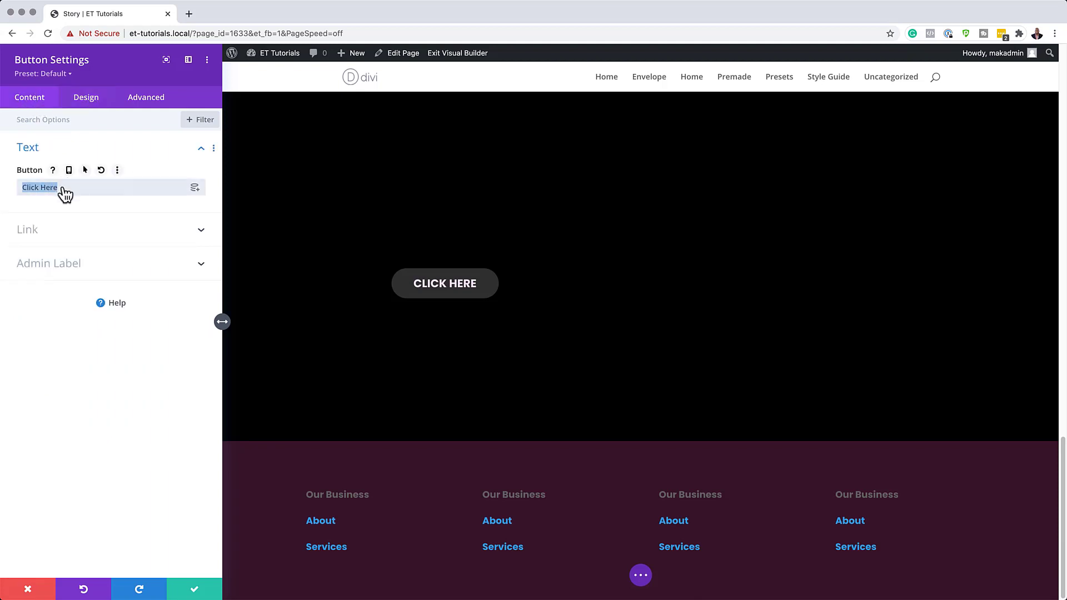
pyautogui.write('Get in ')
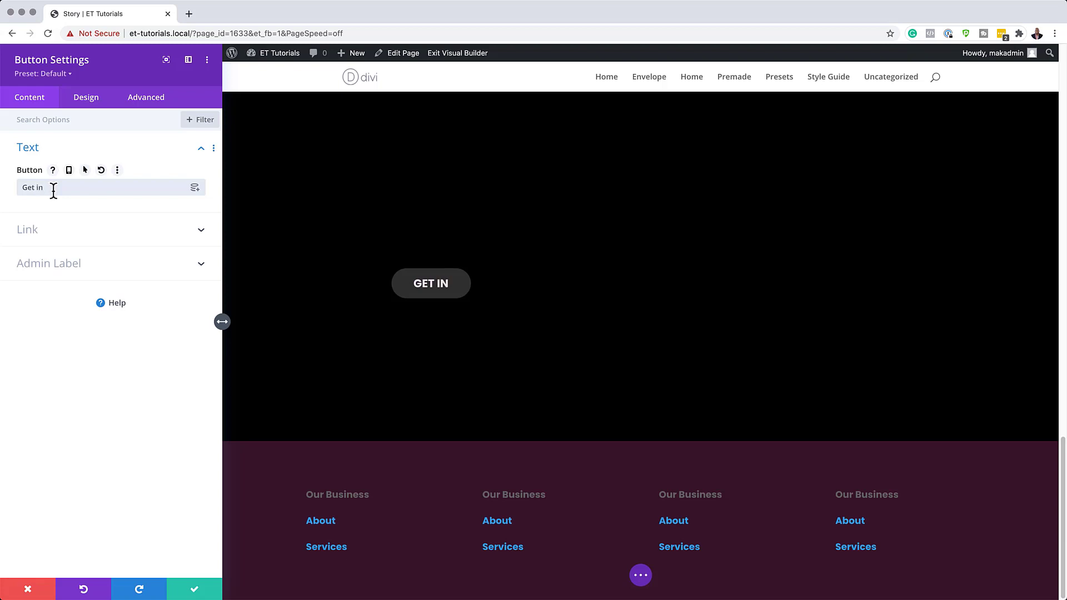
pyautogui.write('touch')
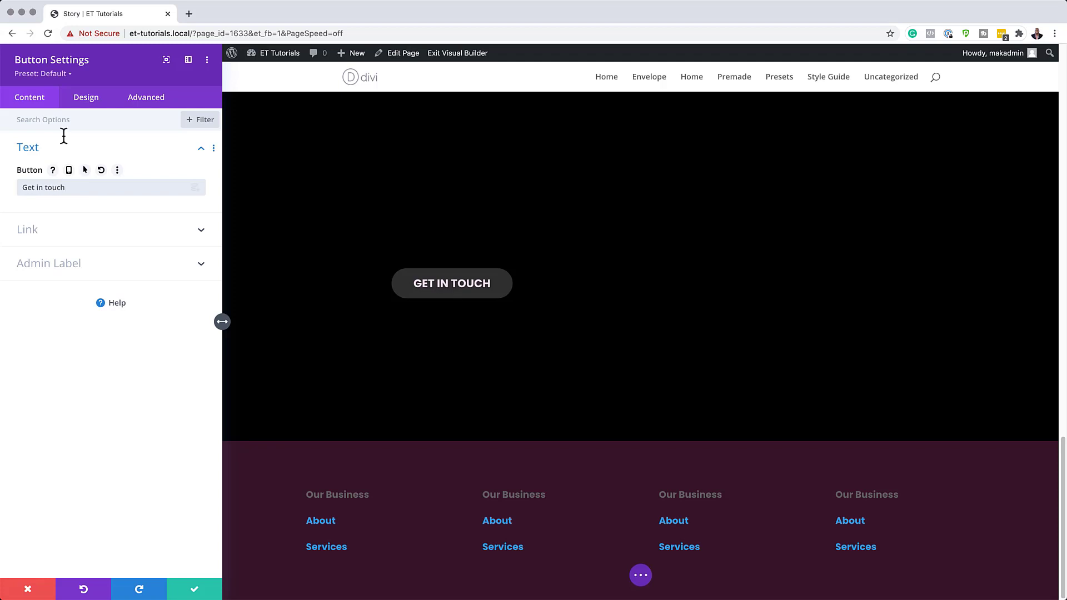
# Set the button's text size to 1vw in its custom button styles.
pyautogui.click(94, 98)
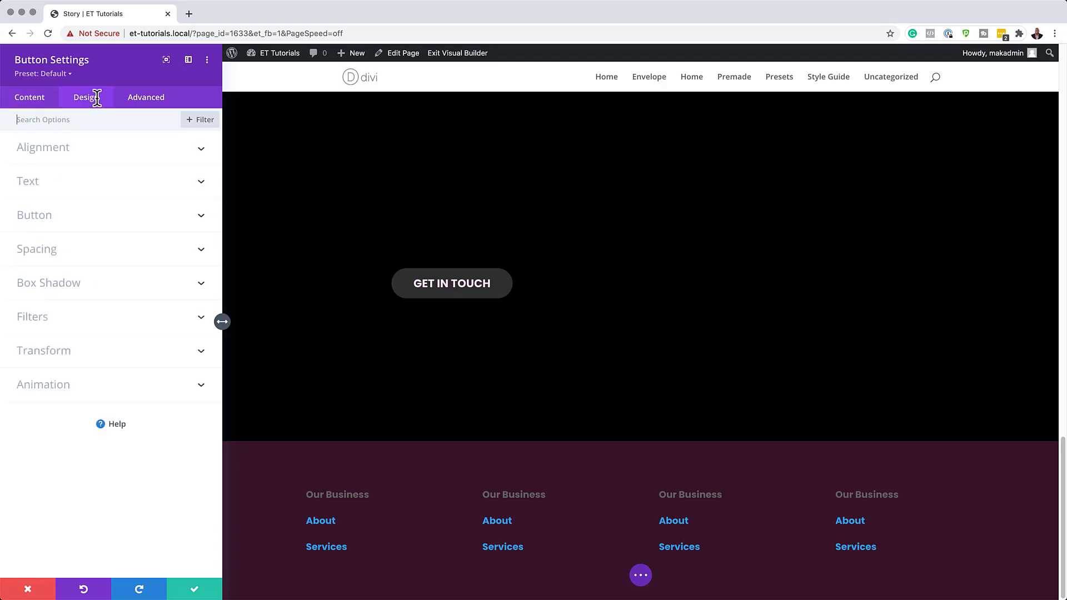
pyautogui.click(42, 222)
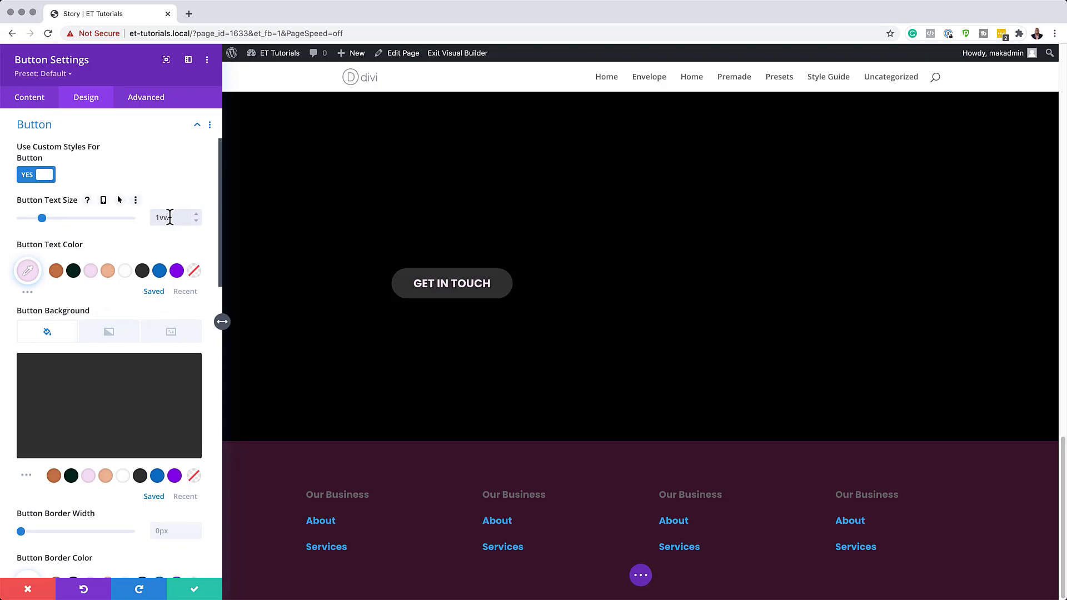
# Make the button's text black and its background white (#ffffff).
pyautogui.click(126, 271)
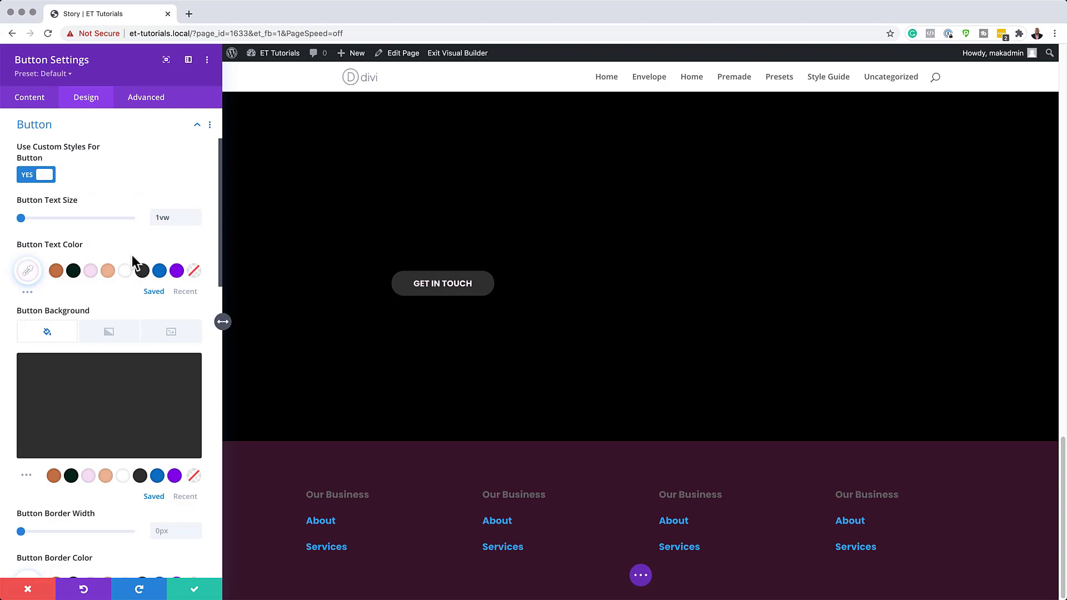
pyautogui.click(72, 270)
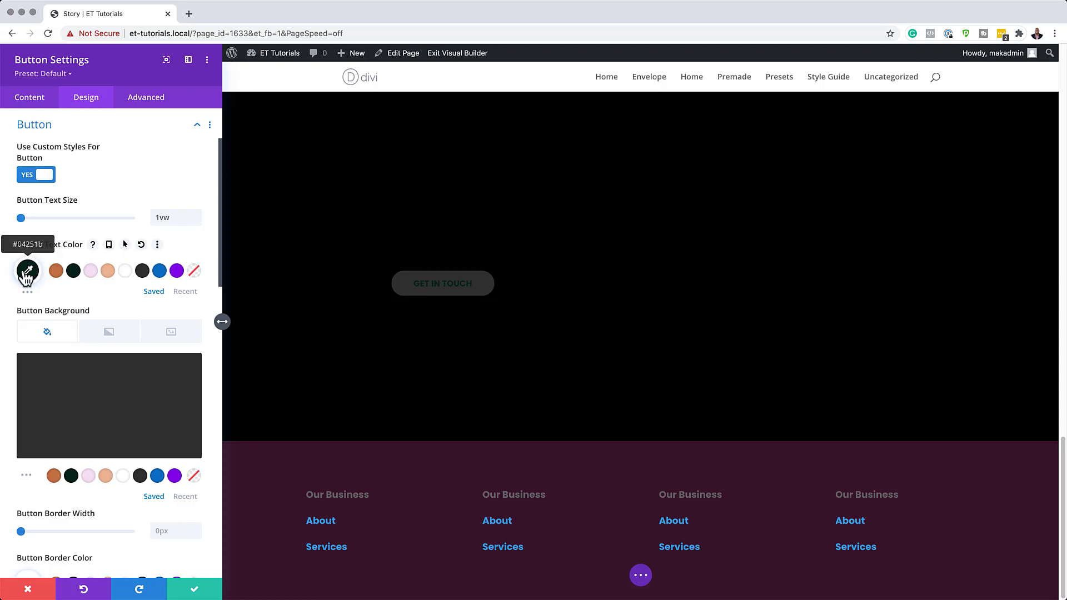
pyautogui.click(27, 271)
pyautogui.moveTo(33, 357); pyautogui.dragTo(11, 360)
pyautogui.click(11, 359)
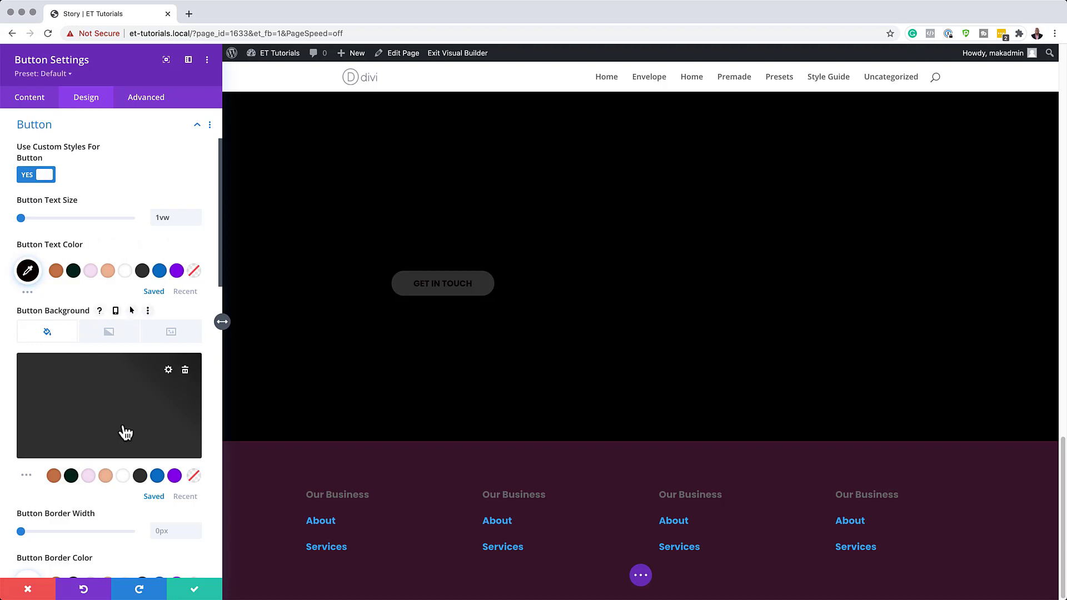
pyautogui.click(122, 477)
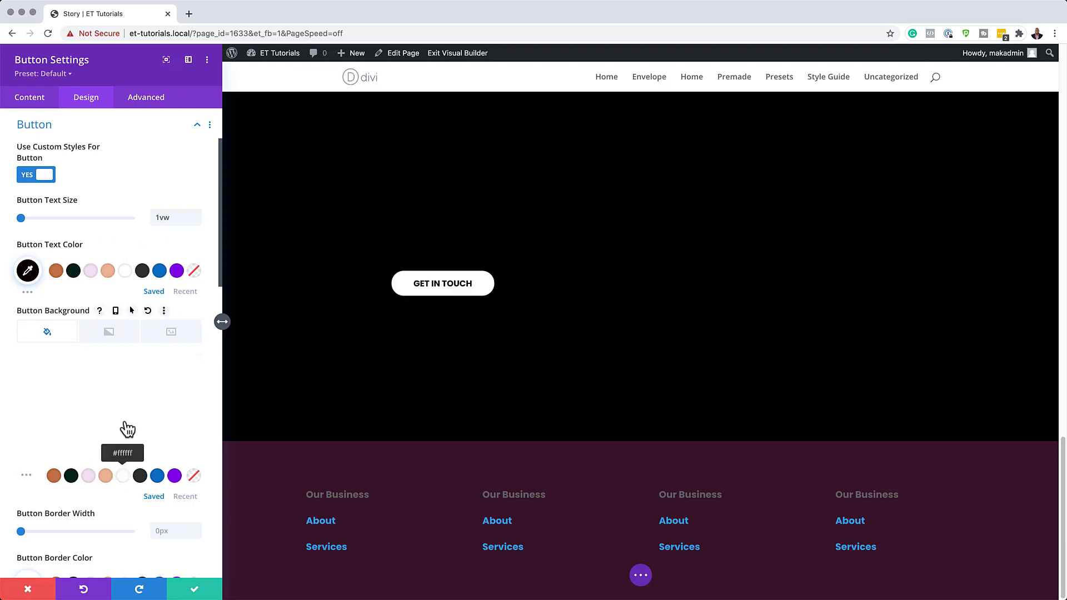
# Change the Get in touch button's font to Nunito.
pyautogui.scroll(-3, 151, 467)
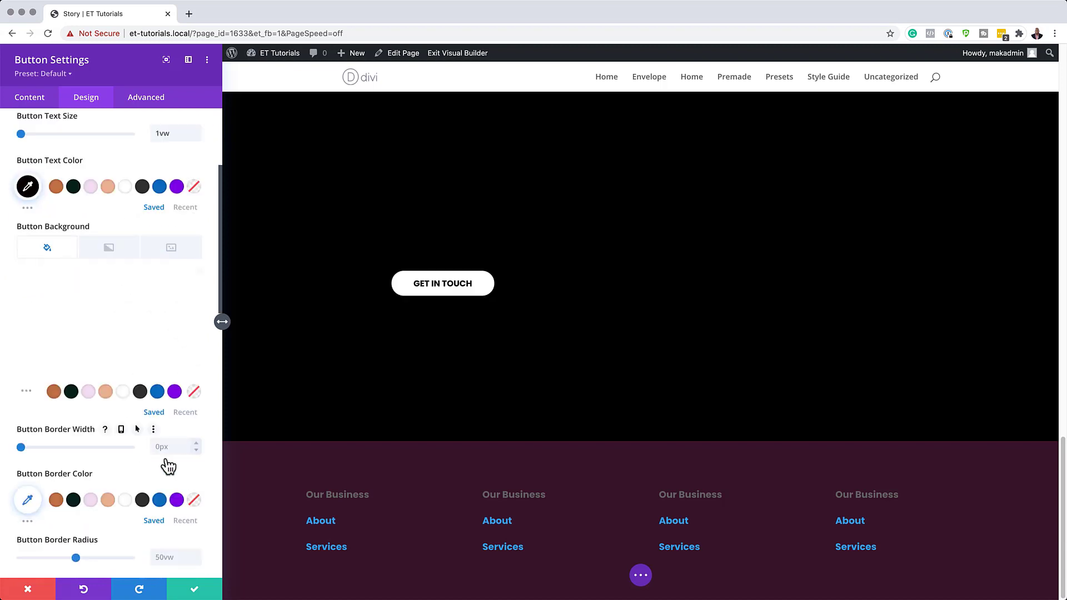
pyautogui.scroll(-2, 167, 467)
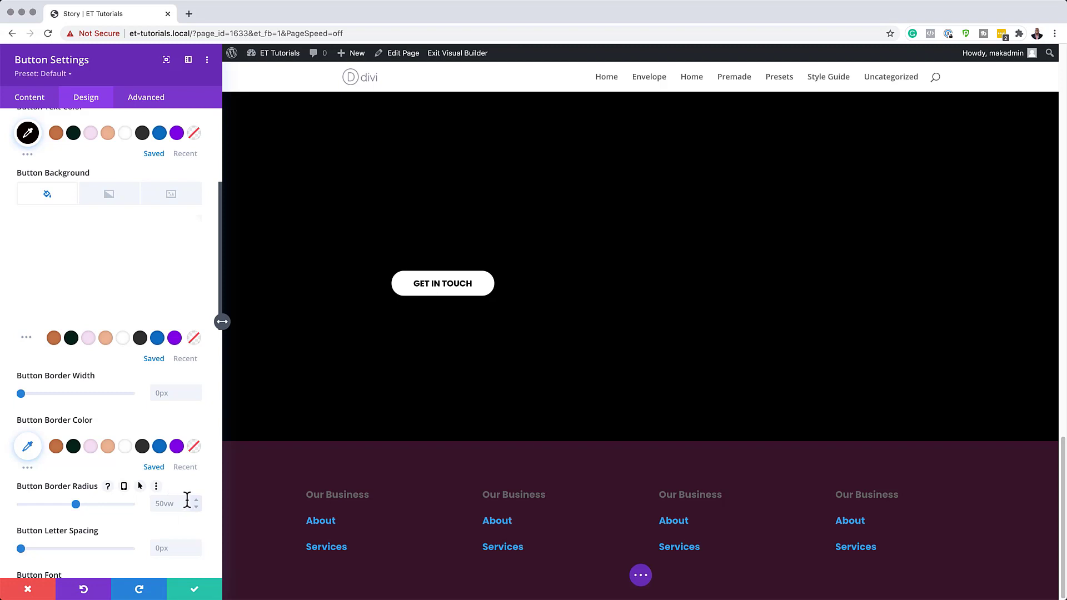
pyautogui.scroll(-1, 92, 519)
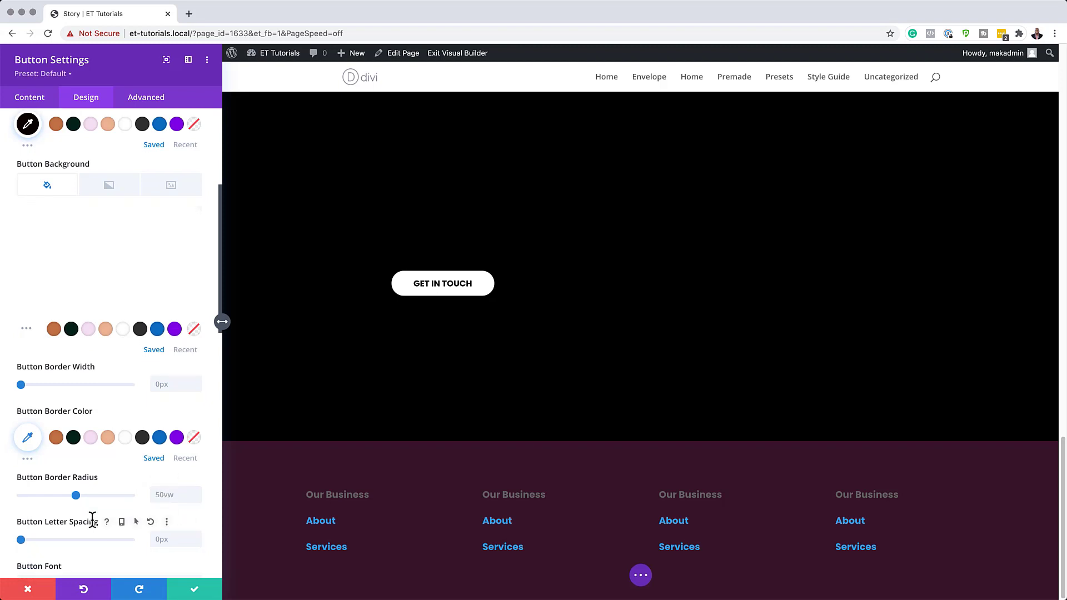
pyautogui.scroll(-5, 91, 520)
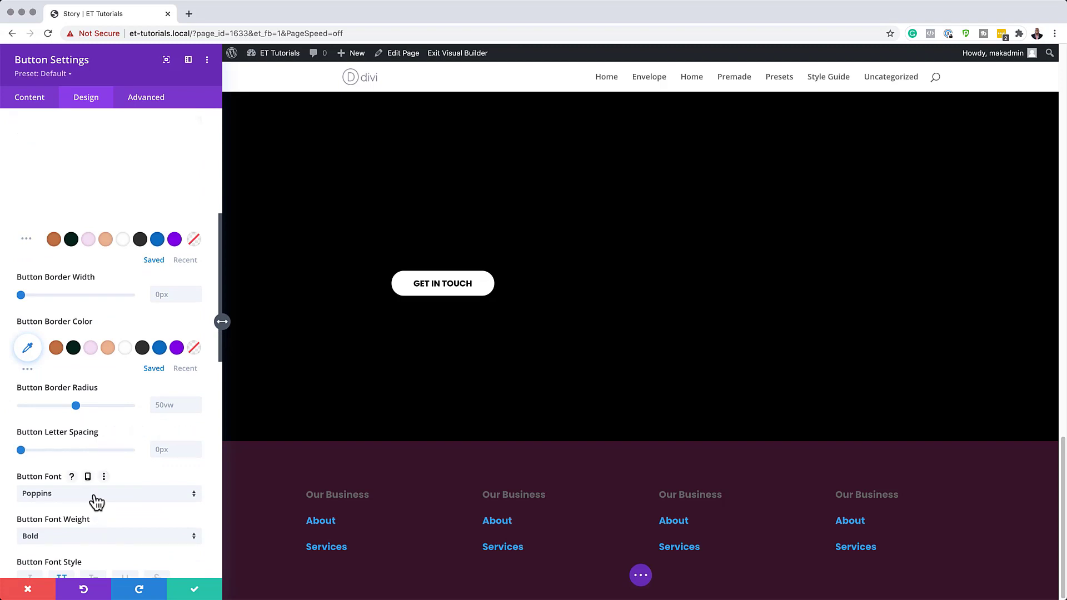
pyautogui.click(97, 500)
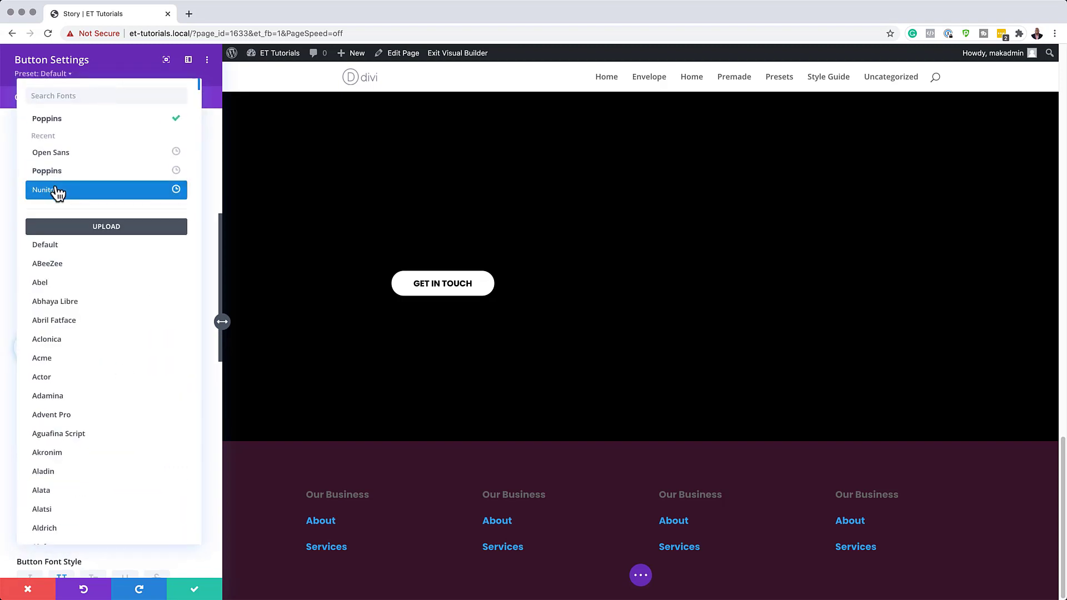
pyautogui.click(58, 191)
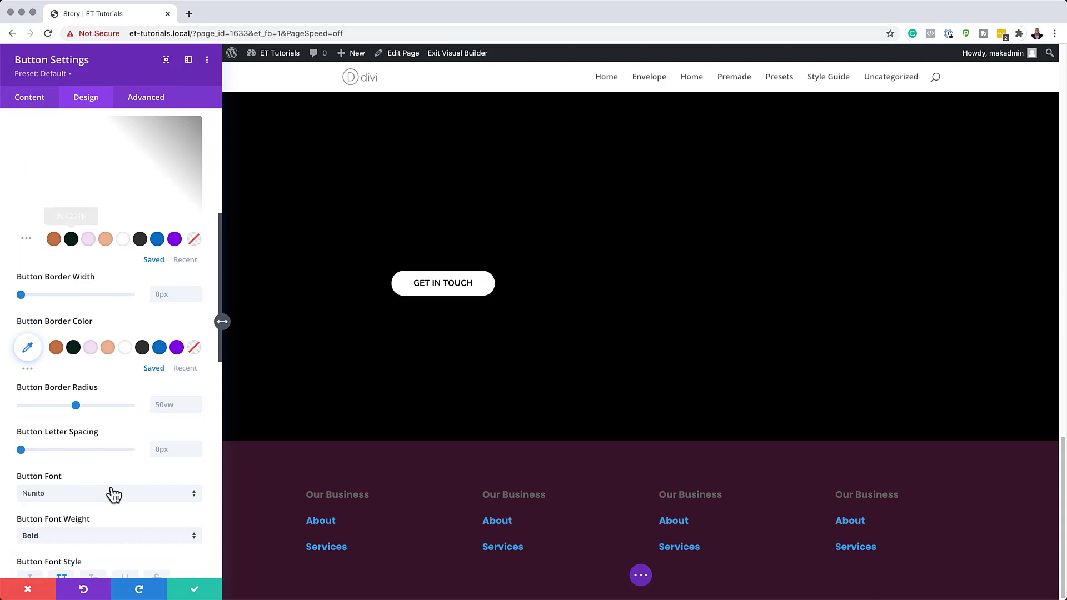
# Set the button's padding to 1vw top and bottom and 3vw left and right, and save the module settings.
pyautogui.scroll(-4, 98, 538)
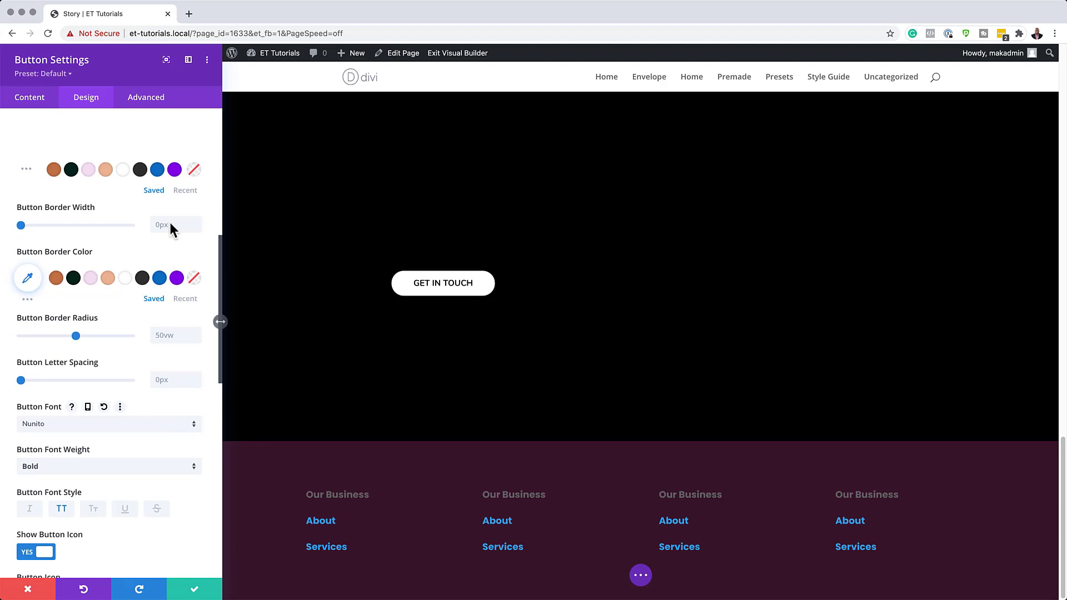
pyautogui.scroll(-5, 97, 444)
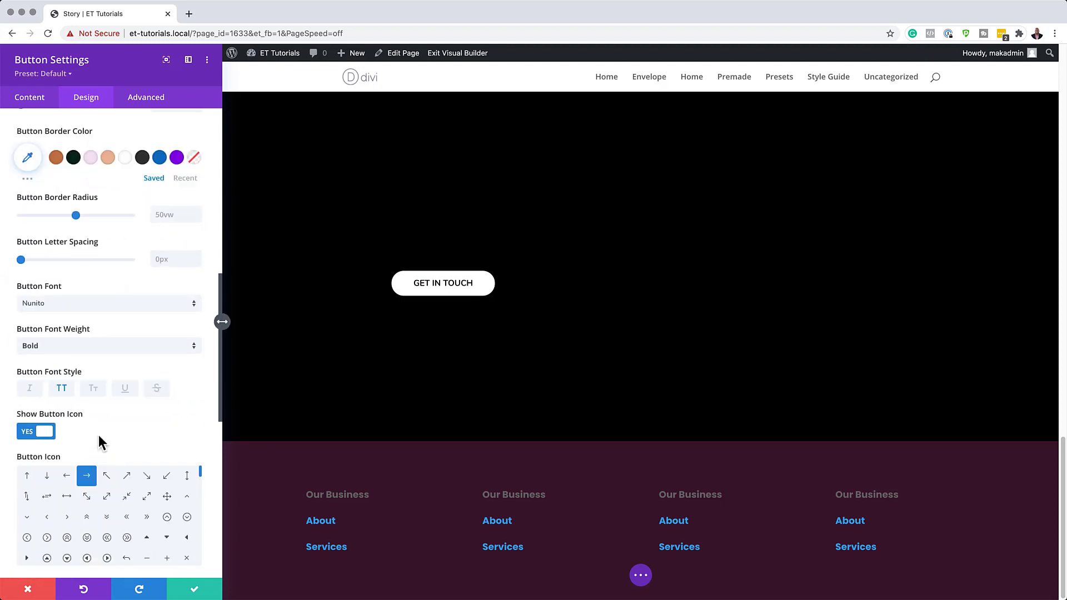
pyautogui.scroll(-2, 184, 442)
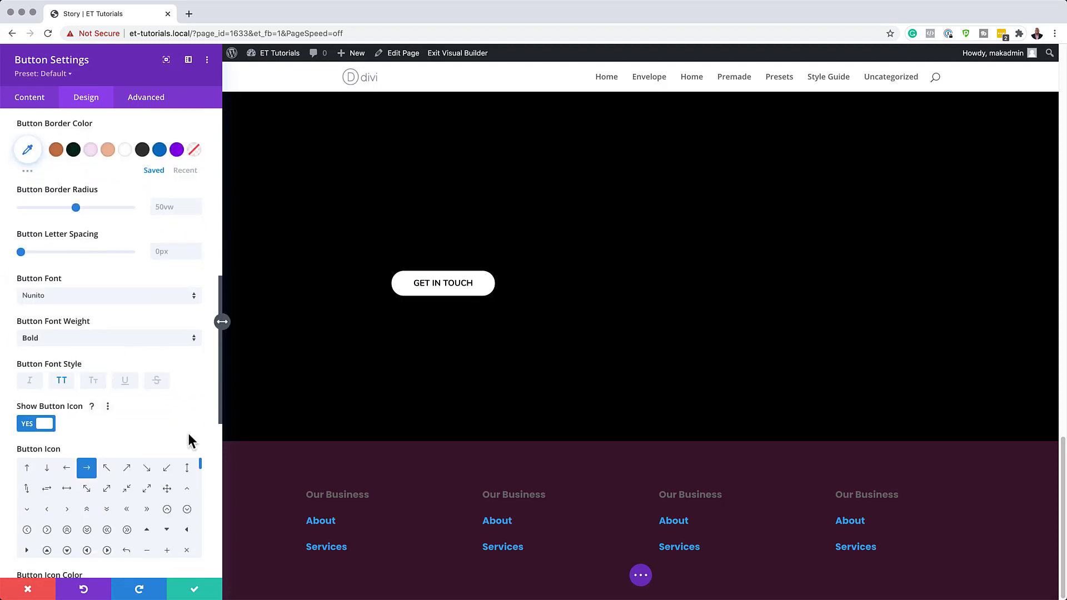
pyautogui.scroll(-8, 190, 442)
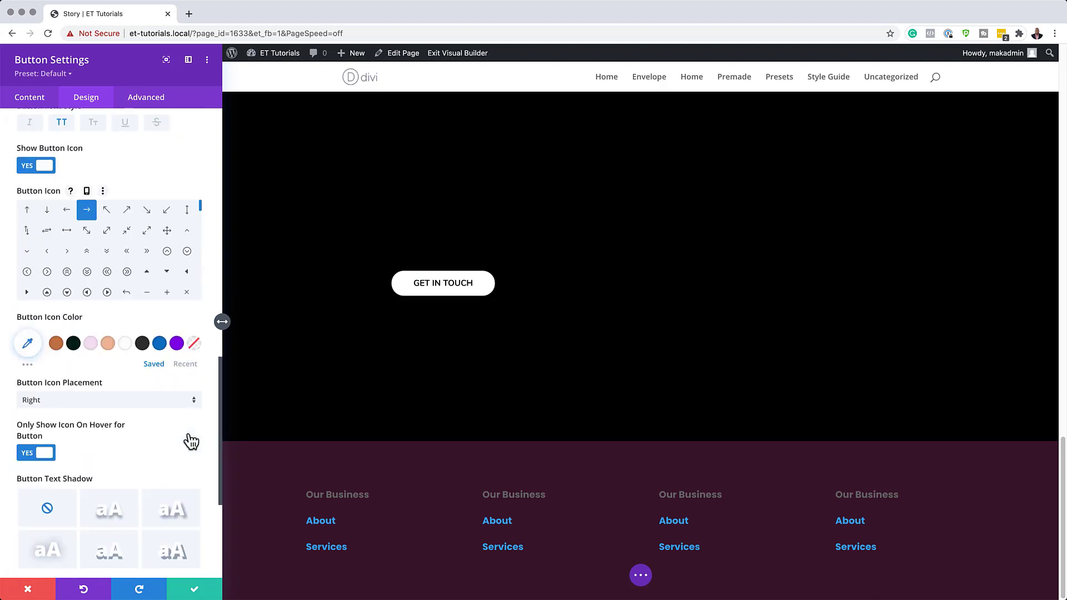
pyautogui.scroll(-4, 191, 441)
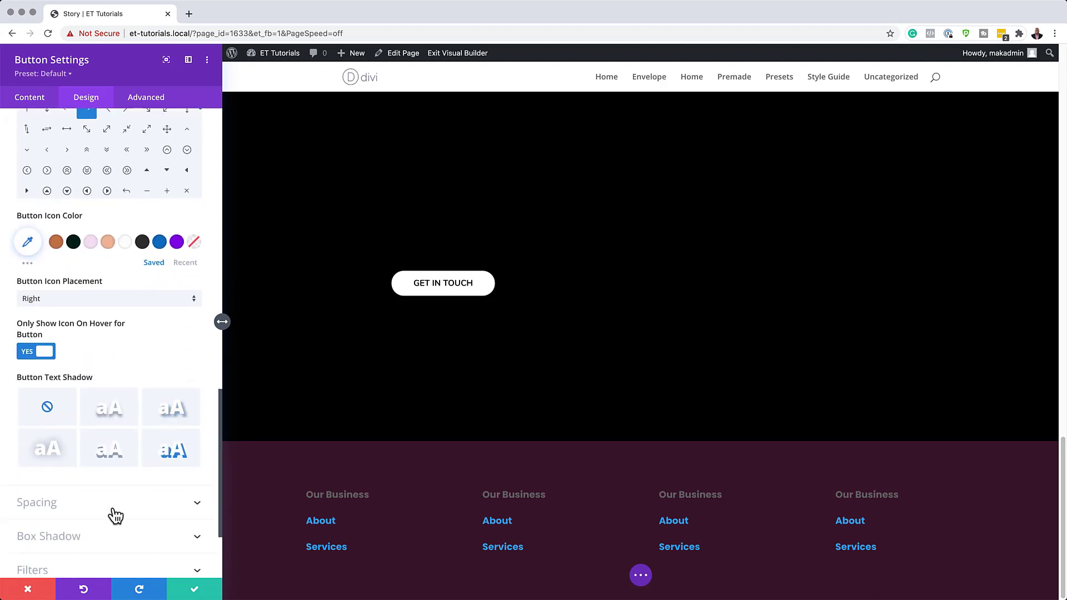
pyautogui.click(113, 514)
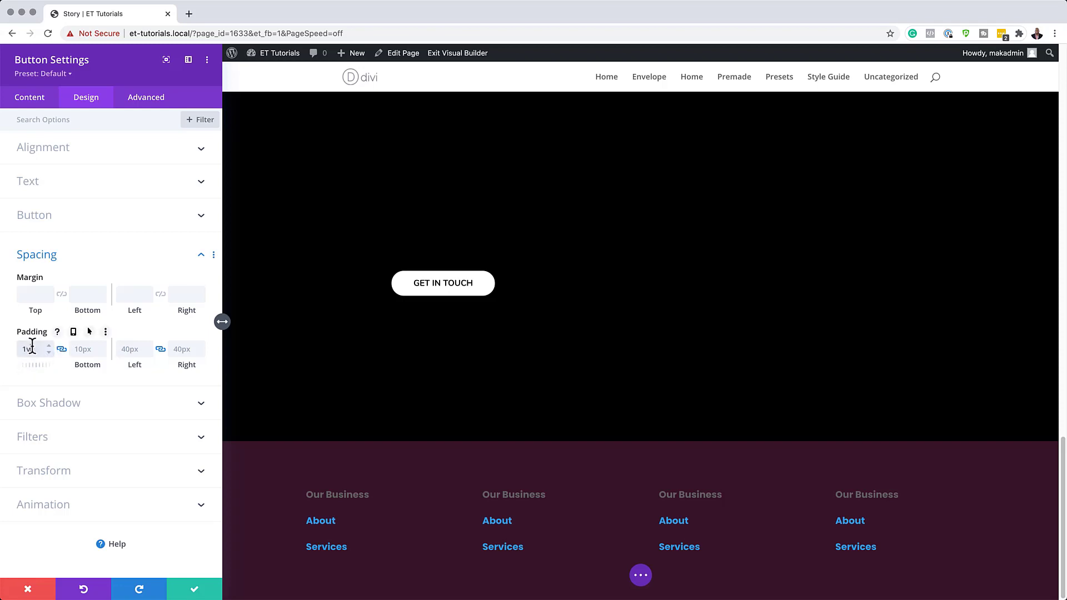
pyautogui.write('w')
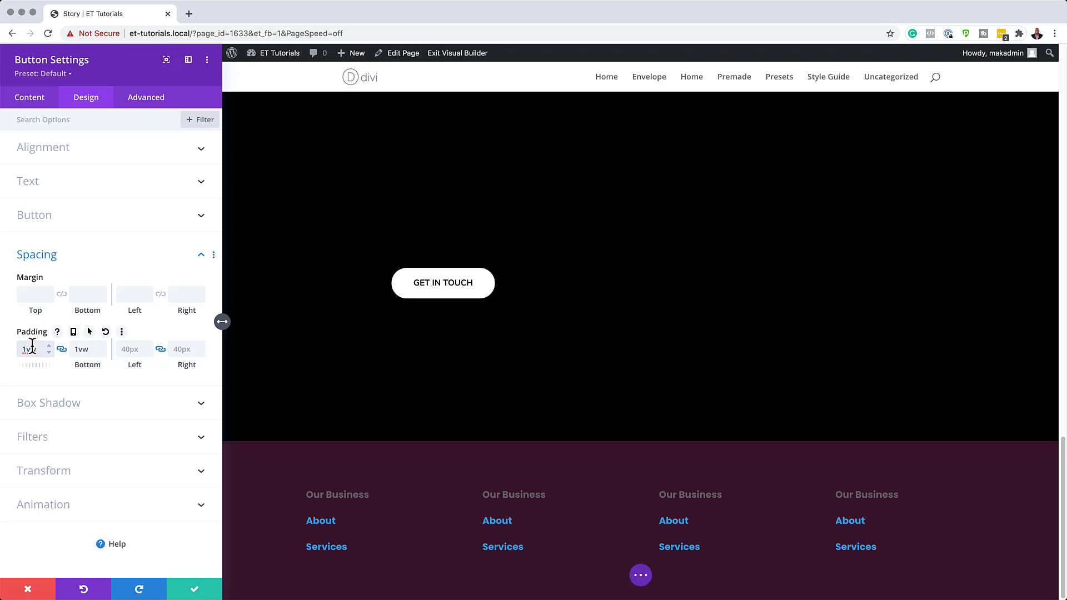
pyautogui.click(125, 347)
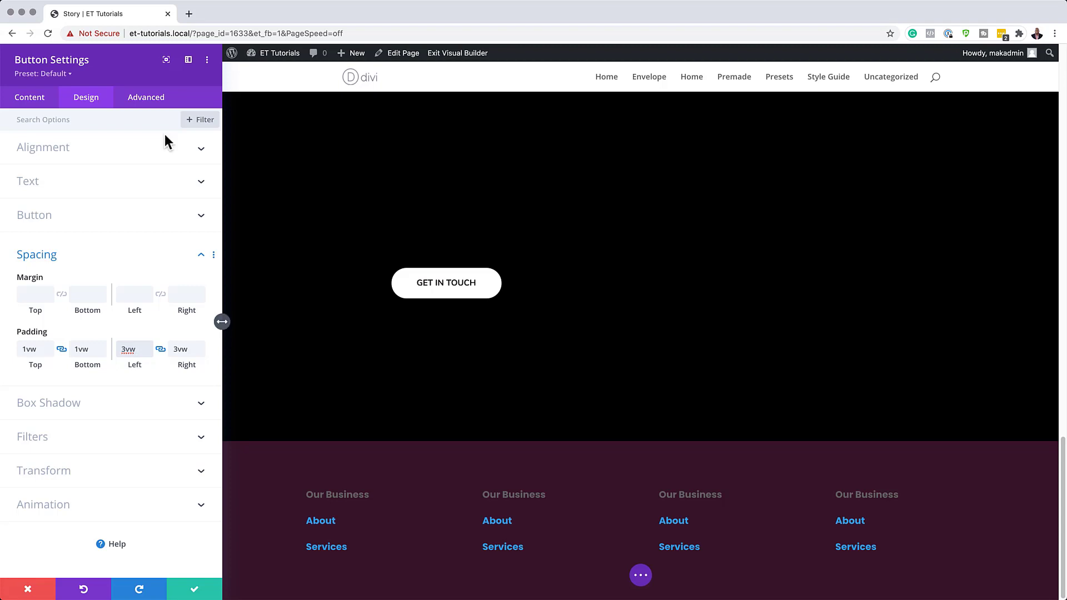
pyautogui.click(196, 591)
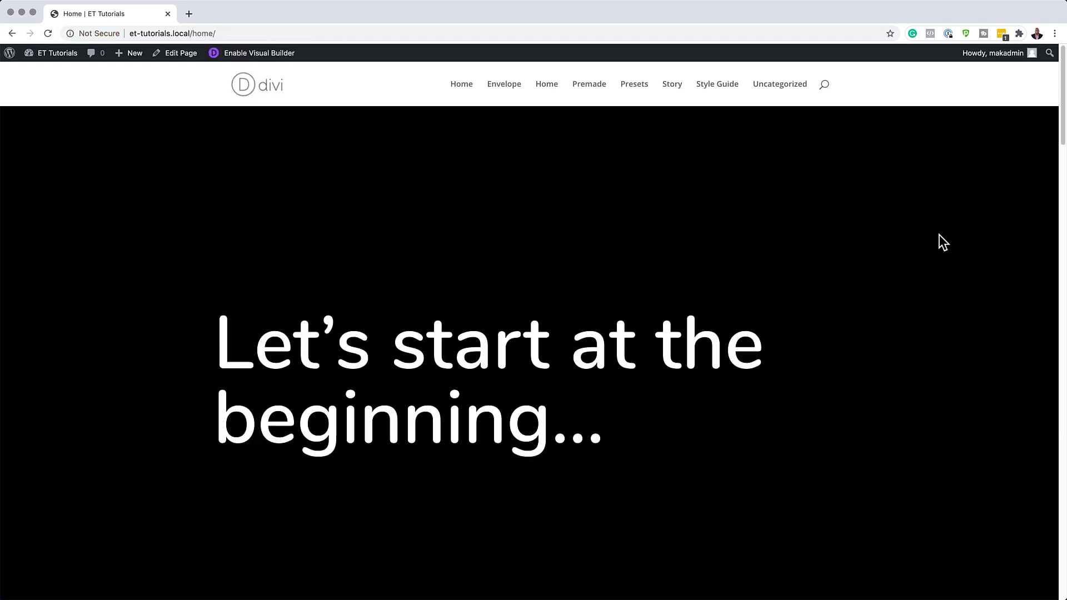
# Review the scroll animations on the live page from the opening heading down to the Get in touch button.
pyautogui.scroll(-5, 940, 234)
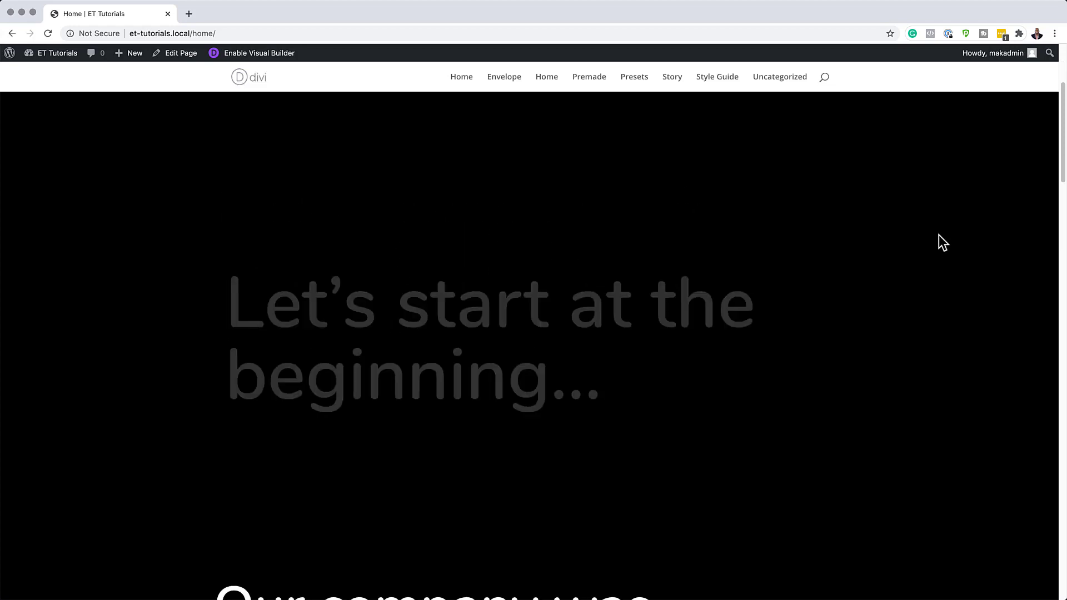
pyautogui.scroll(-8, 943, 243)
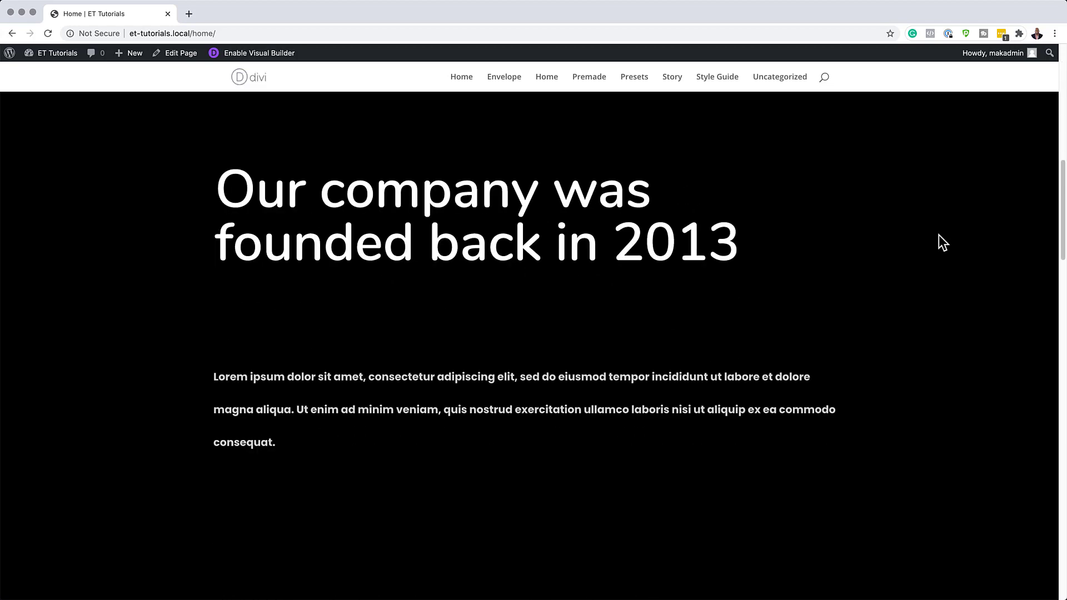
pyautogui.scroll(-5, 944, 243)
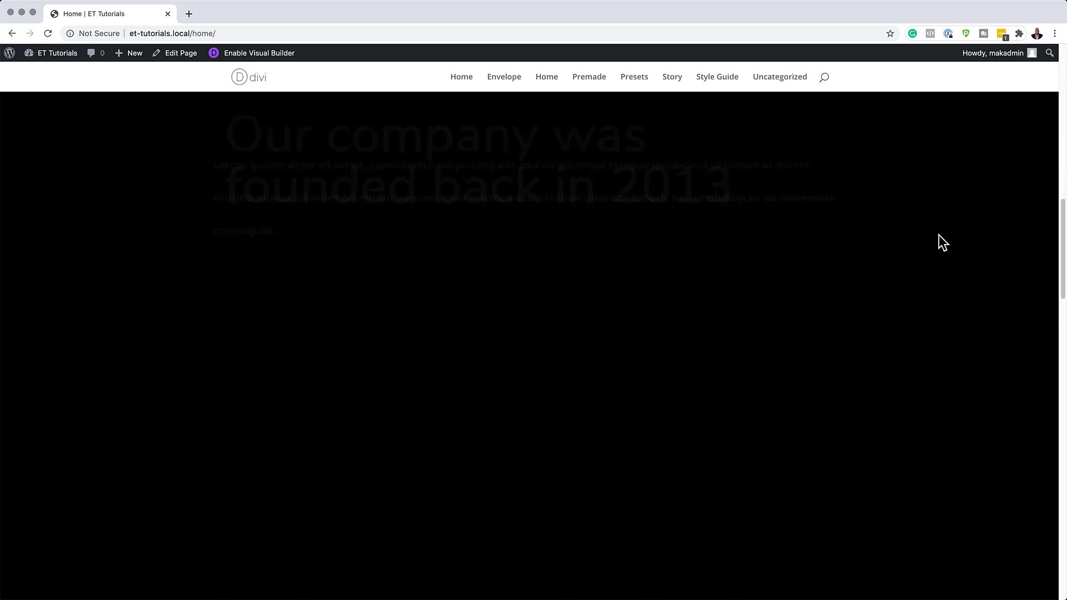
pyautogui.scroll(-5, 943, 243)
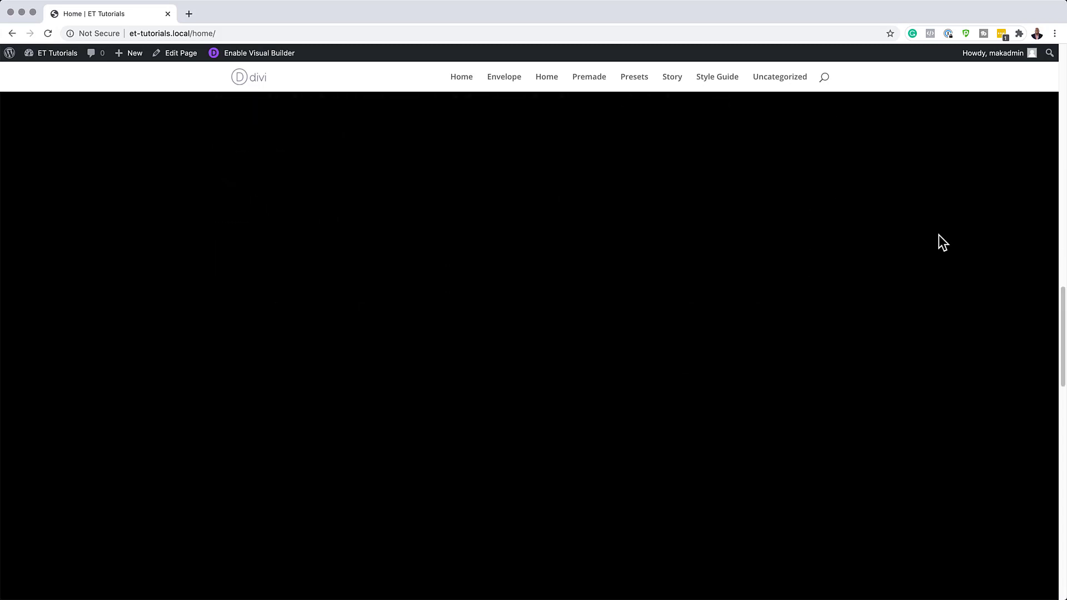
pyautogui.scroll(-8, 939, 234)
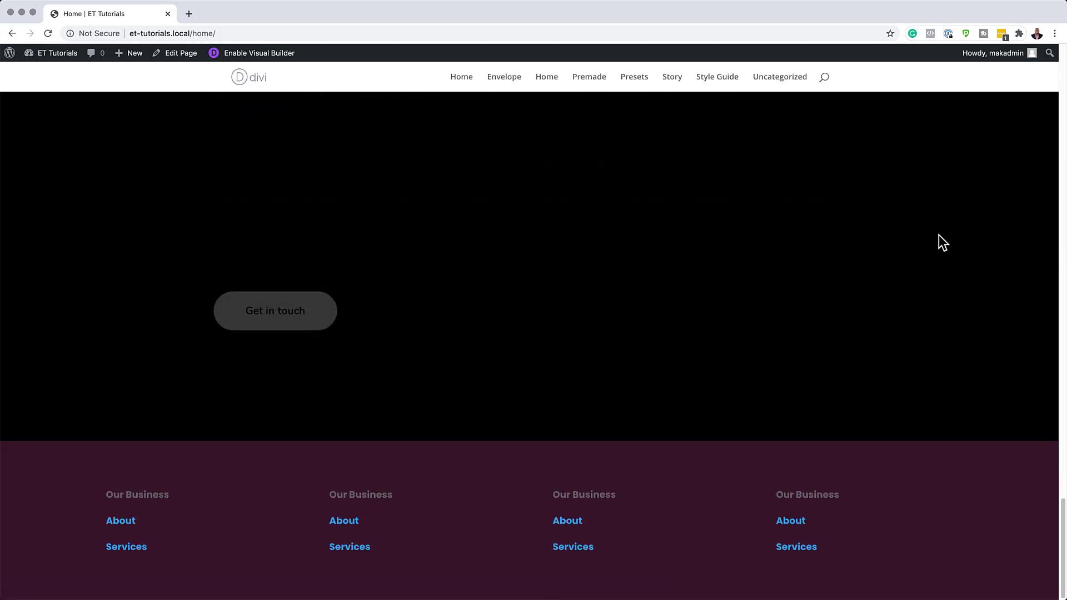